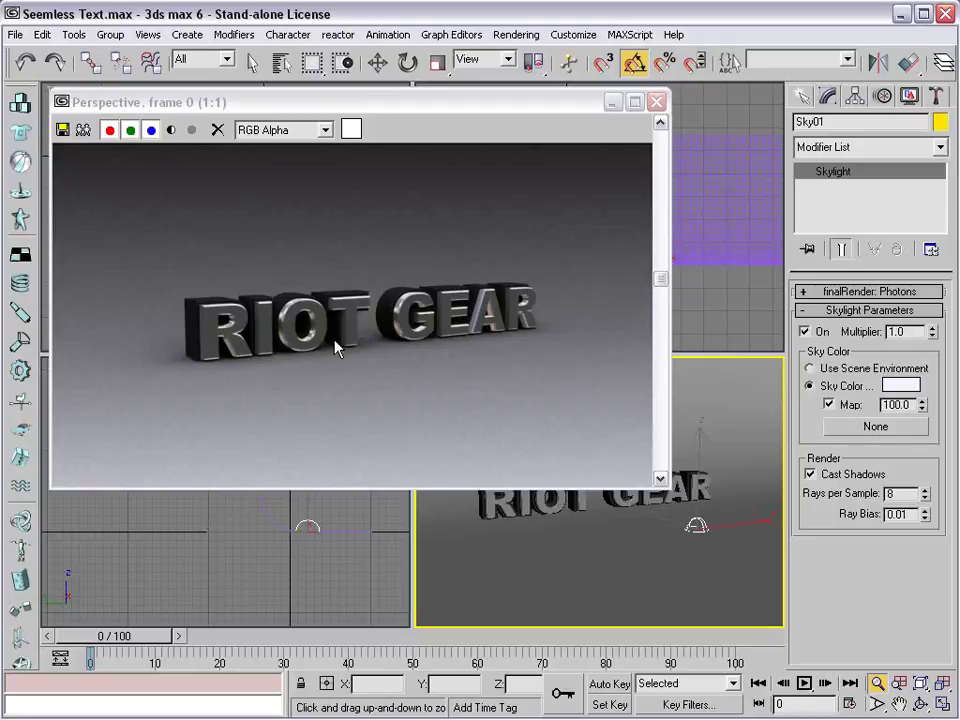
# Step: Close the rendered frame and reframe the view of the RIOT GEAR scene
pyautogui.click(656, 102)
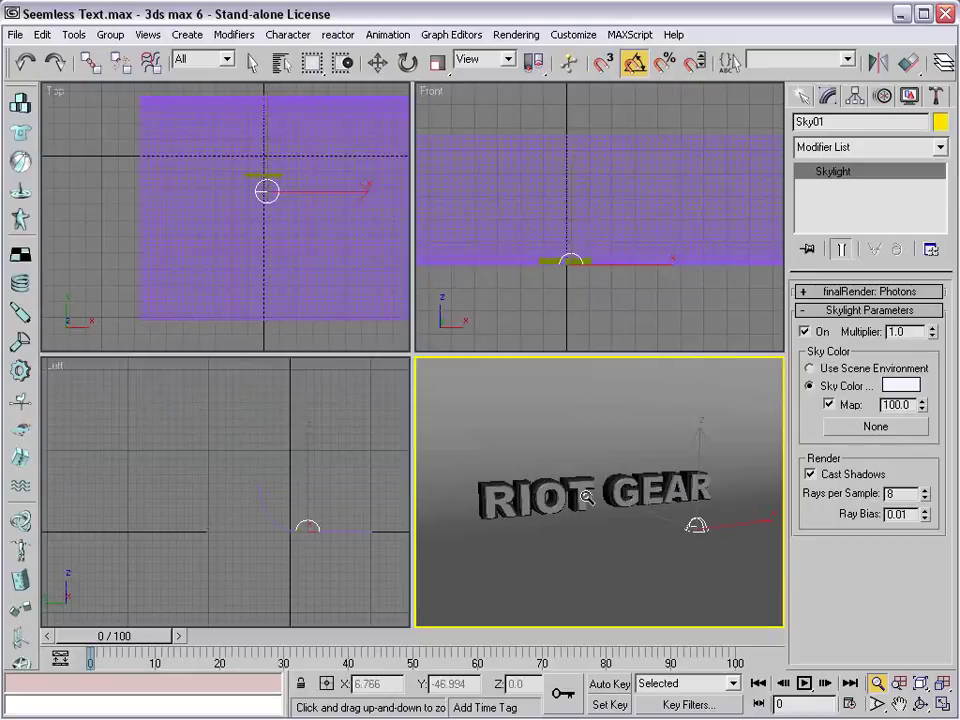
pyautogui.rightClick(298, 448)
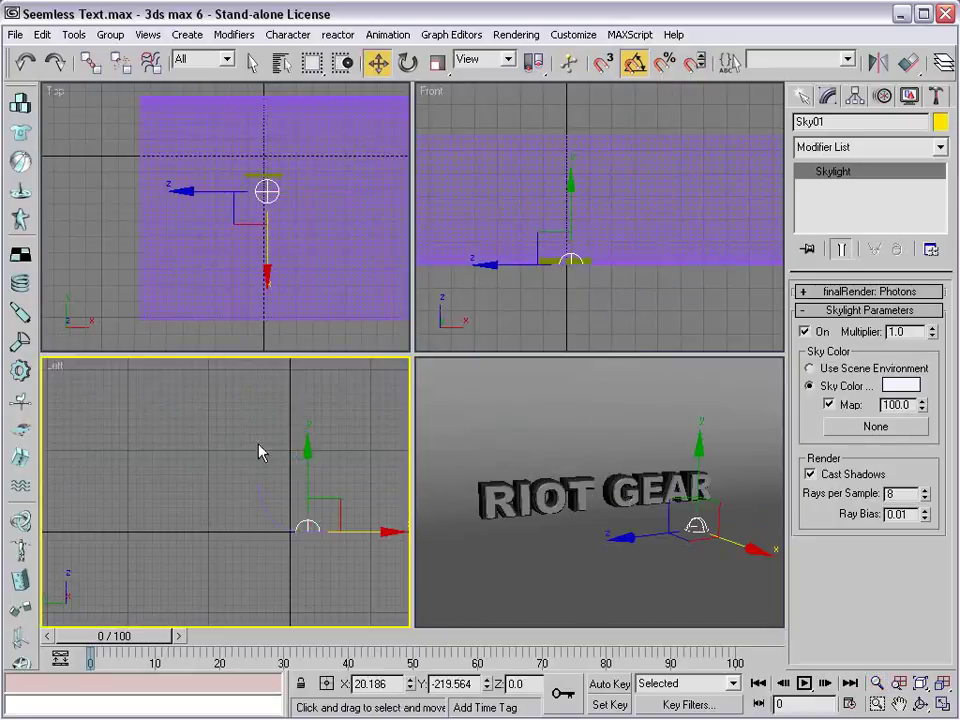
pyautogui.click(242, 443)
pyautogui.scroll(-5, 611, 489)
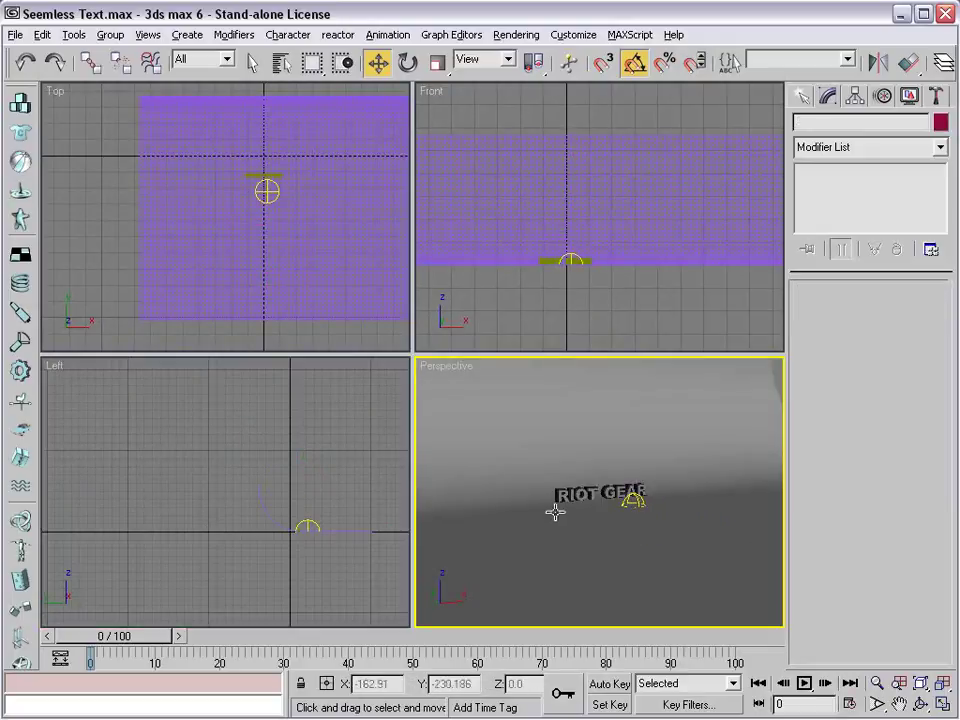
pyautogui.scroll(-2, 600, 500)
pyautogui.scroll(5, 640, 500)
pyautogui.scroll(3, 671, 505)
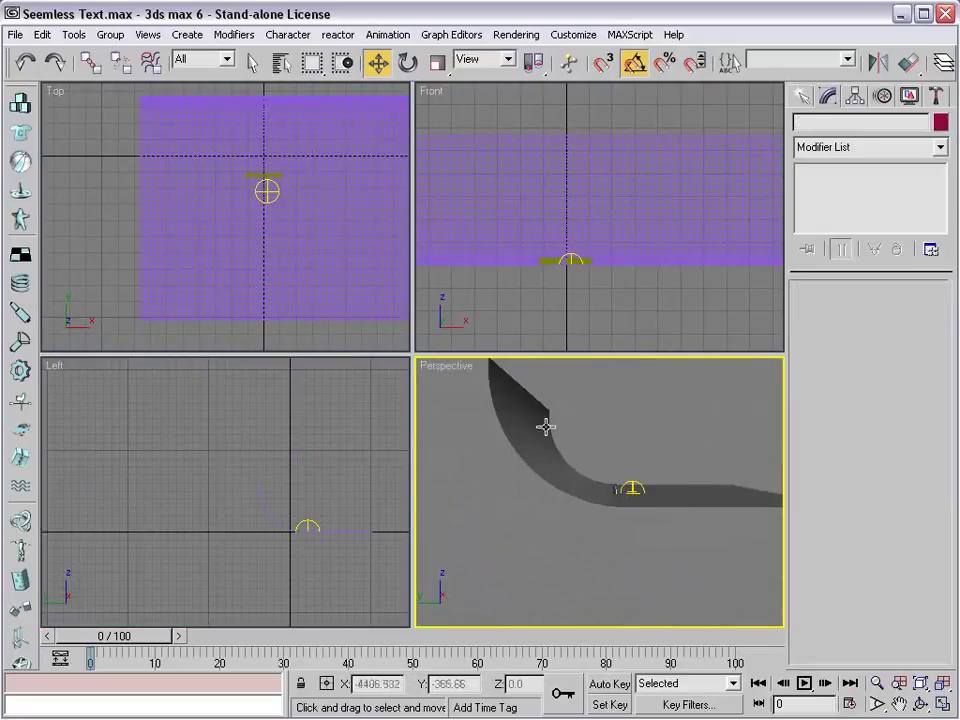
pyautogui.keyDown('alt'); pyautogui.moveTo(741, 497); pyautogui.dragTo(587, 514, button='middle'); pyautogui.keyUp('alt')
pyautogui.scroll(3, 580, 512)
pyautogui.scroll(2, 575, 518)
pyautogui.scroll(2, 600, 520)
pyautogui.moveTo(645, 510)
pyautogui.keyDown('alt'); pyautogui.mouseDown(button='middle')
pyautogui.moveTo(525, 491)
pyautogui.moveTo(671, 523)
pyautogui.moveTo(599, 506)
pyautogui.mouseUp(button='middle'); pyautogui.keyUp('alt')
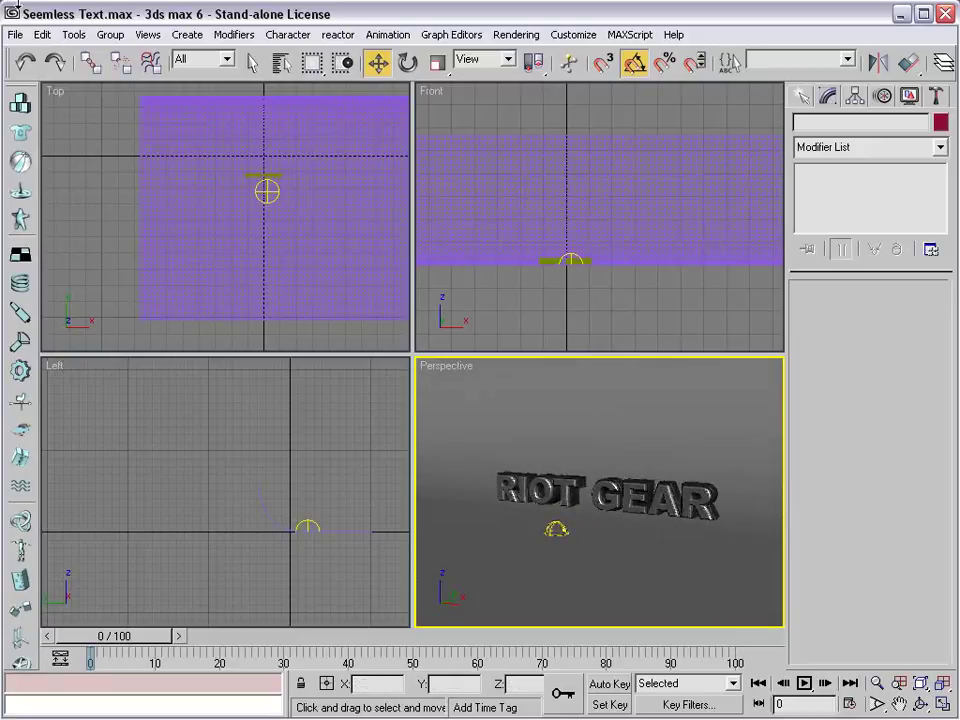
# Step: Reset the scene with File > Reset, declining to save the RIOT GEAR scene
pyautogui.click(16, 35)
pyautogui.click(38, 86)
pyautogui.click(712, 495)
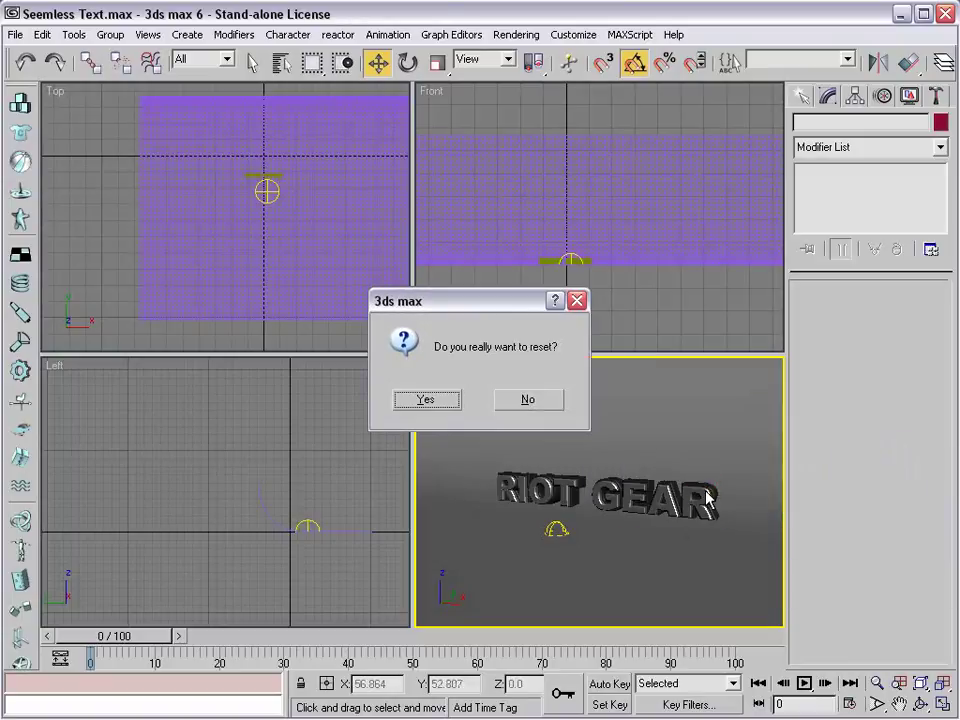
# Step: Confirm the reset, then drag out a roughly 183 by 190 Plane in Perspective
pyautogui.click(428, 402)
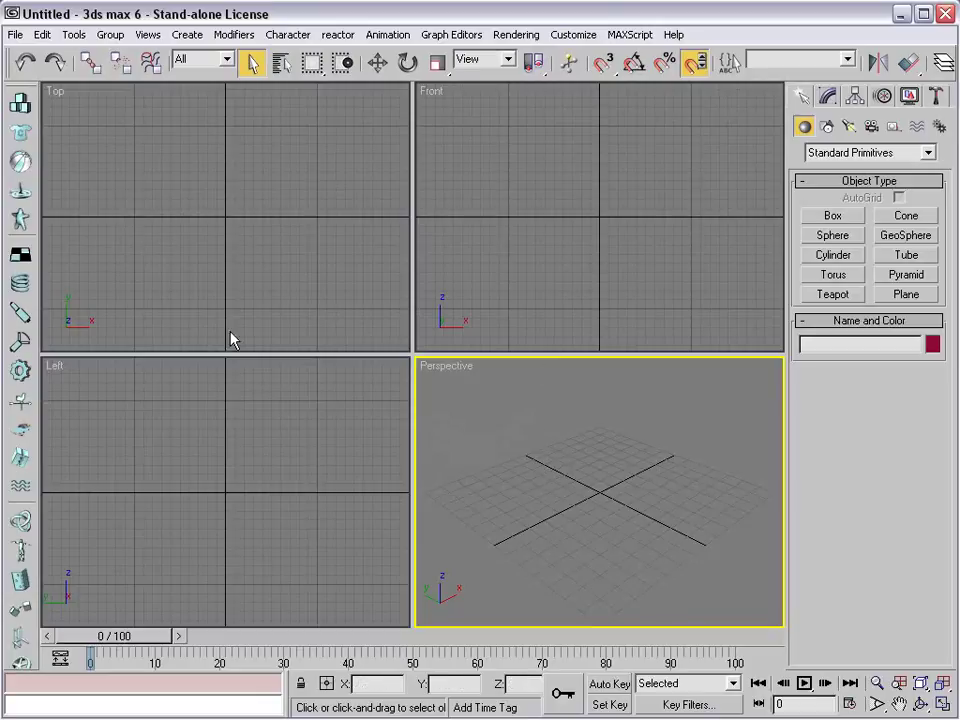
pyautogui.press('w')
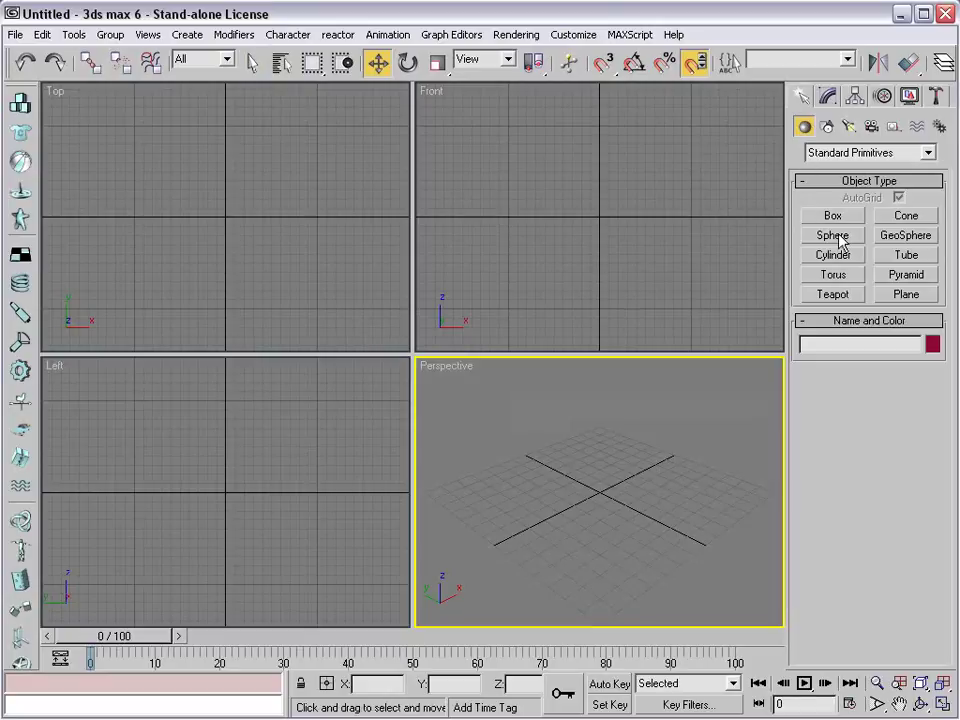
pyautogui.click(900, 295)
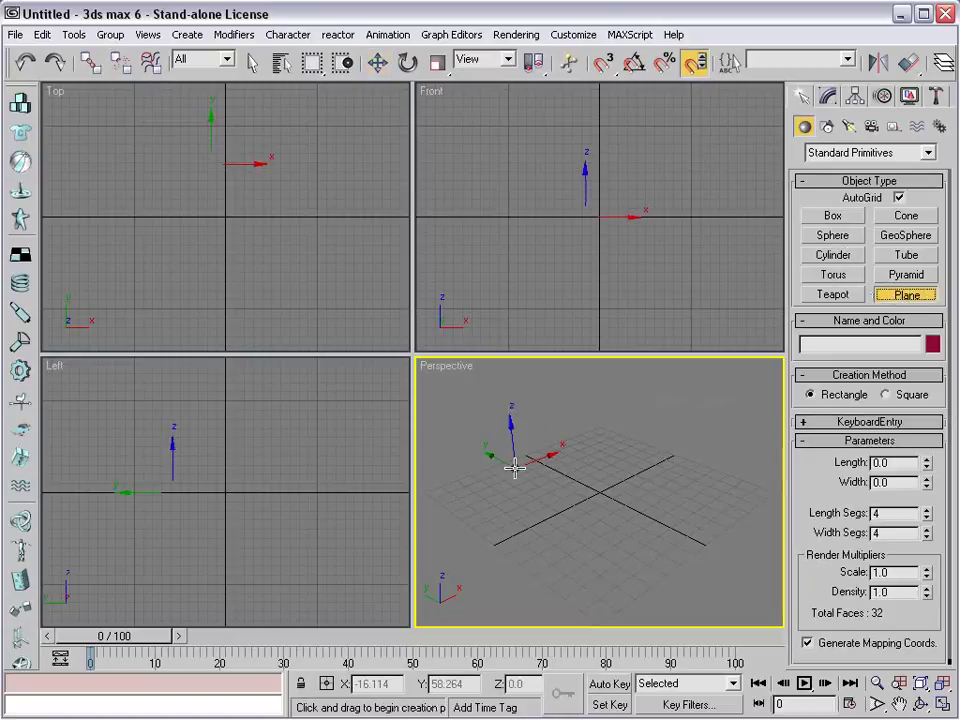
pyautogui.moveTo(600, 458); pyautogui.dragTo(603, 665)
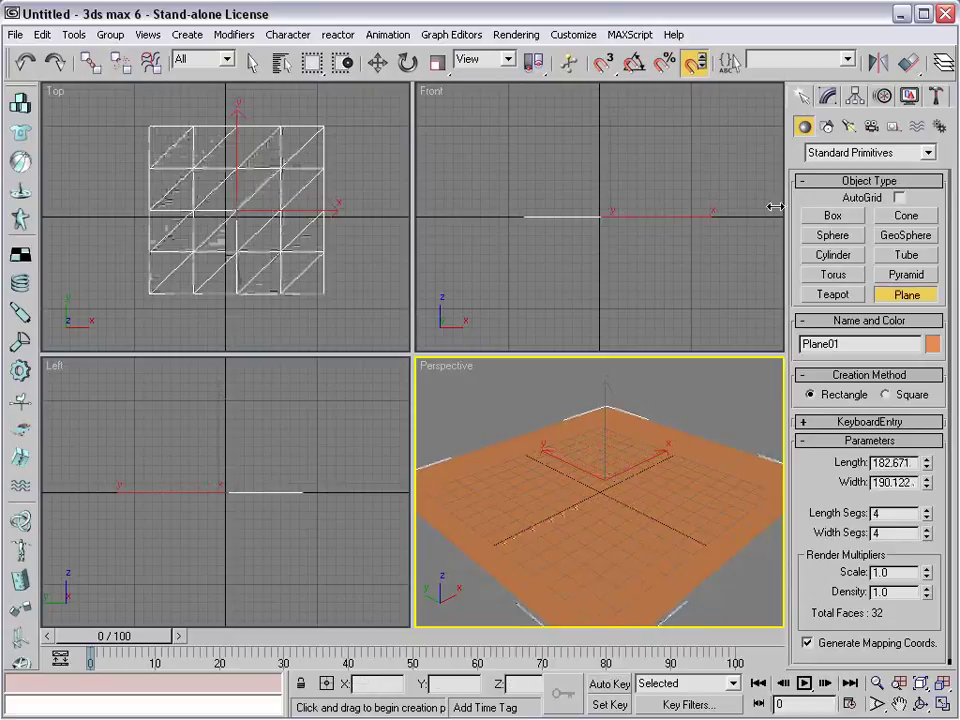
# Step: Add a Bend modifier to the plane from the Modifier List
pyautogui.click(832, 95)
pyautogui.click(845, 146)
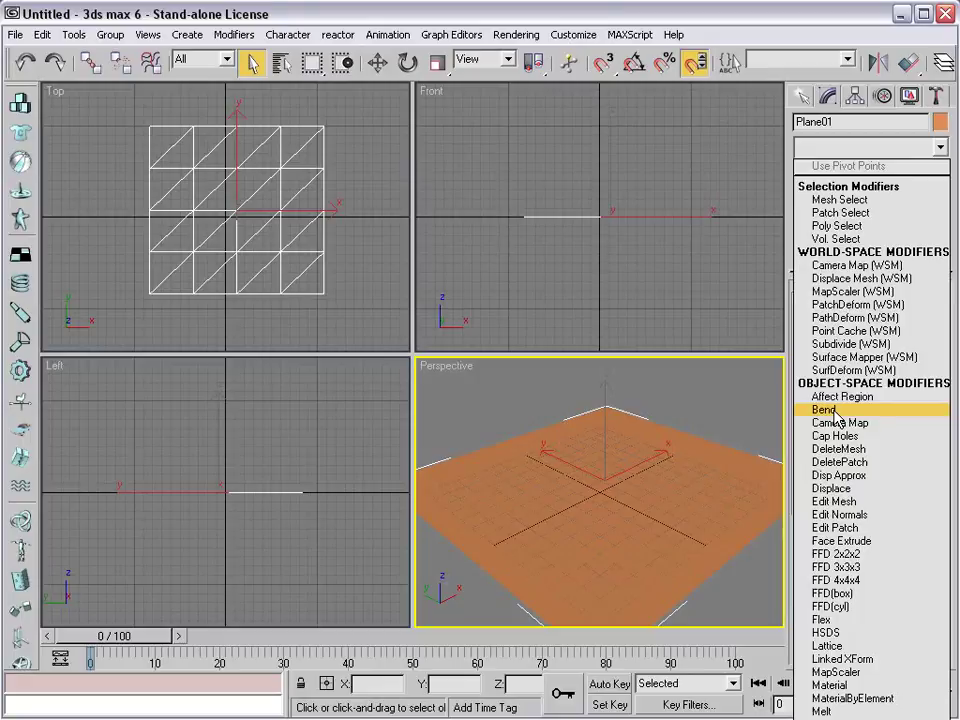
pyautogui.click(836, 411)
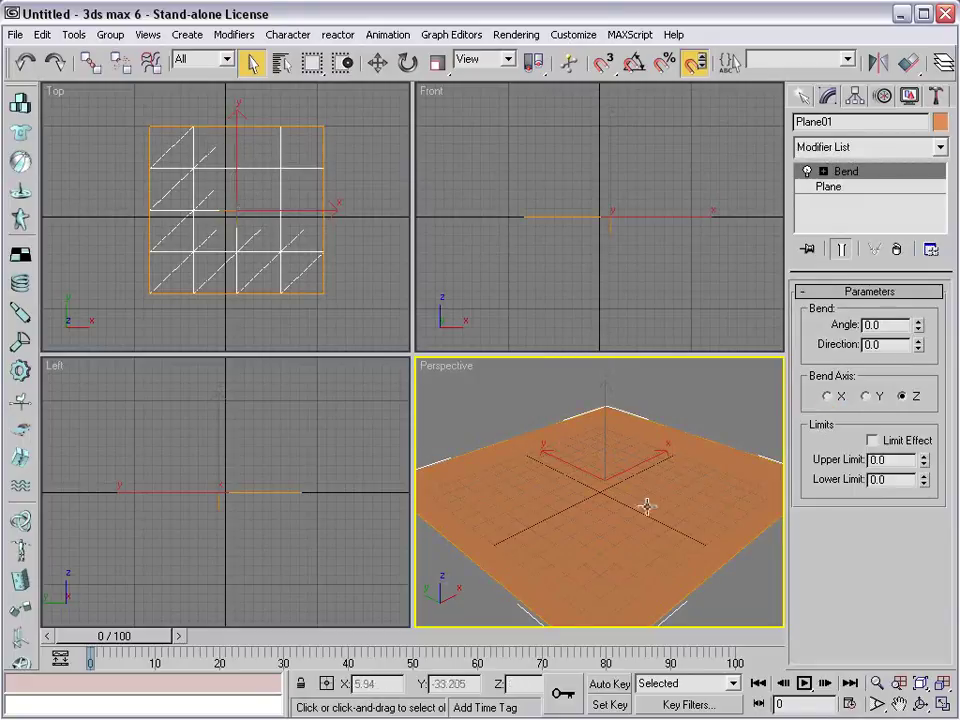
pyautogui.keyDown('alt'); pyautogui.moveTo(681, 506); pyautogui.dragTo(647, 484, button='middle'); pyautogui.keyUp('alt')
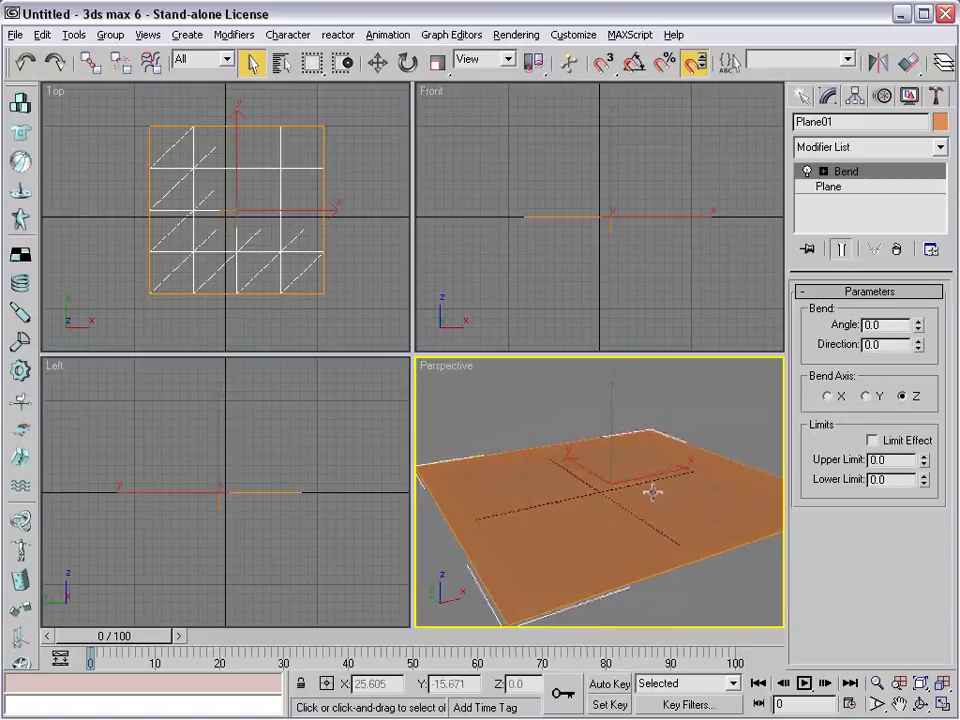
# Step: Set the bend axis to X and the angle to -177 degrees
pyautogui.click(830, 396)
pyautogui.moveTo(918, 326)
pyautogui.mouseDown()
pyautogui.moveTo(908, 477)
pyautogui.moveTo(918, 592)
pyautogui.mouseUp()
pyautogui.keyDown('alt'); pyautogui.moveTo(703, 516); pyautogui.dragTo(626, 519, button='middle'); pyautogui.keyUp('alt')
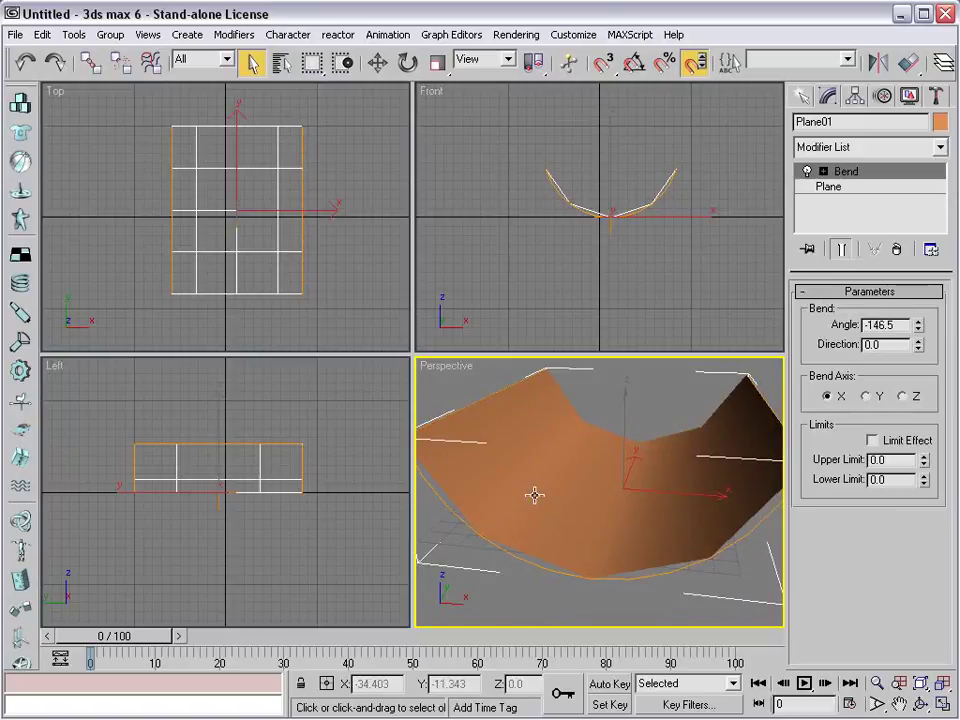
pyautogui.keyDown('alt'); pyautogui.moveTo(534, 494); pyautogui.dragTo(563, 506, button='middle'); pyautogui.keyUp('alt')
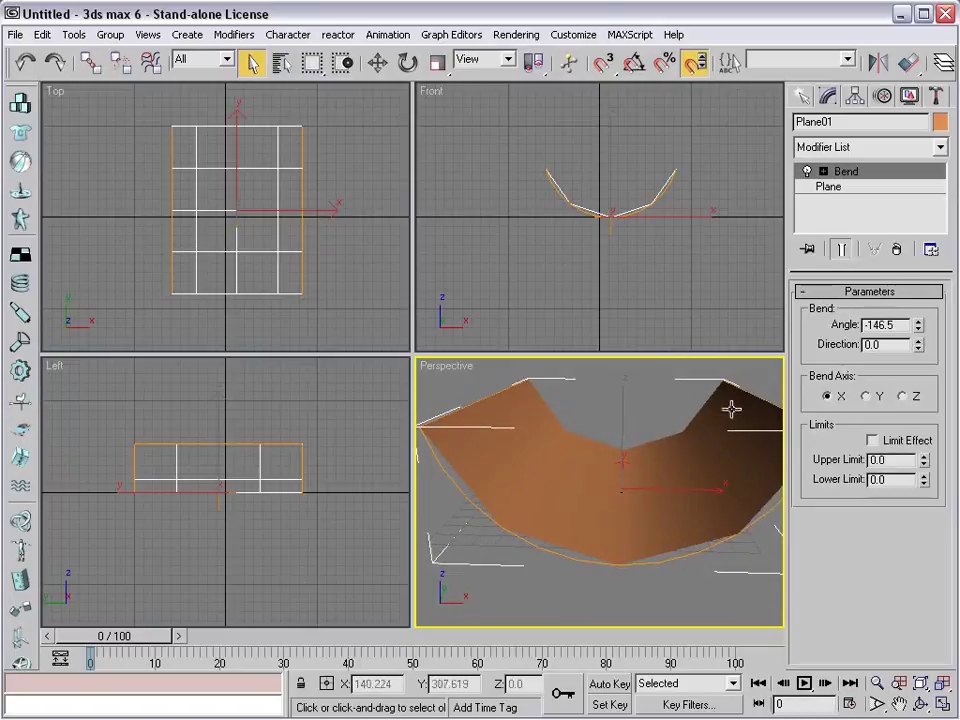
pyautogui.keyDown('alt'); pyautogui.moveTo(731, 409); pyautogui.dragTo(671, 446, button='middle'); pyautogui.keyUp('alt')
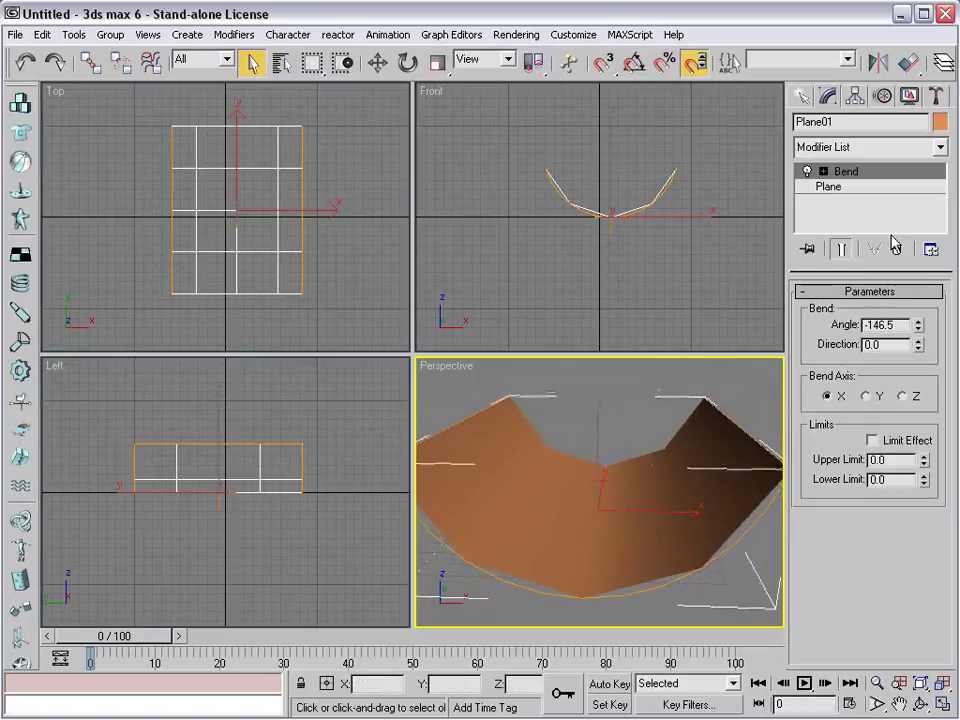
pyautogui.moveTo(918, 326); pyautogui.dragTo(913, 385)
pyautogui.keyDown('alt'); pyautogui.moveTo(585, 497); pyautogui.dragTo(596, 499, button='middle'); pyautogui.keyUp('alt')
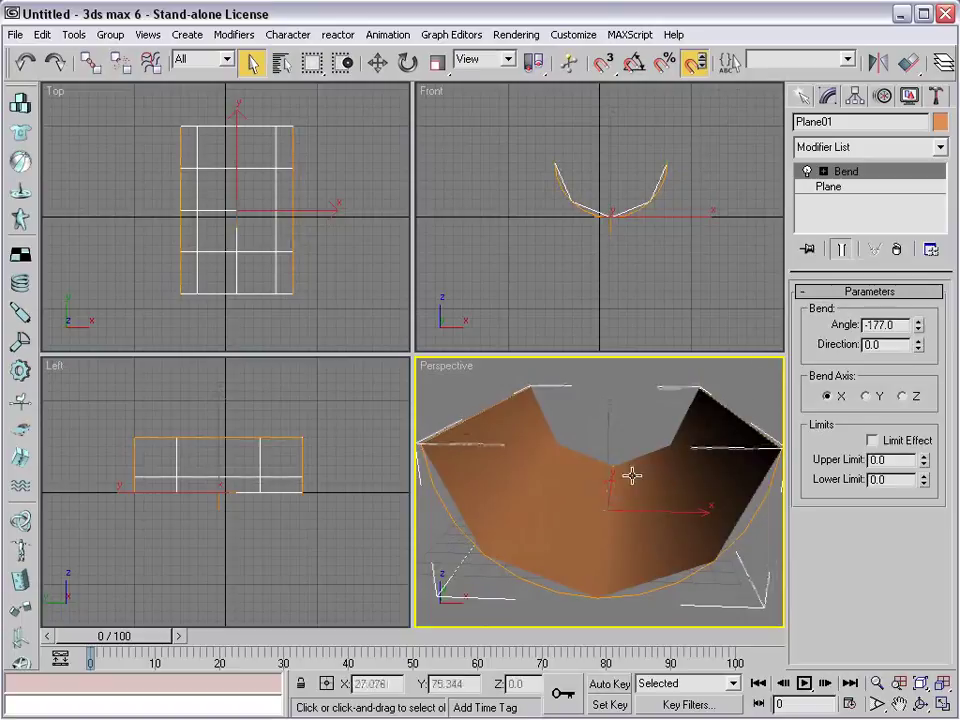
# Step: Enable Limit Effect and raise the bend's Upper Limit to about 165.6
pyautogui.click(872, 440)
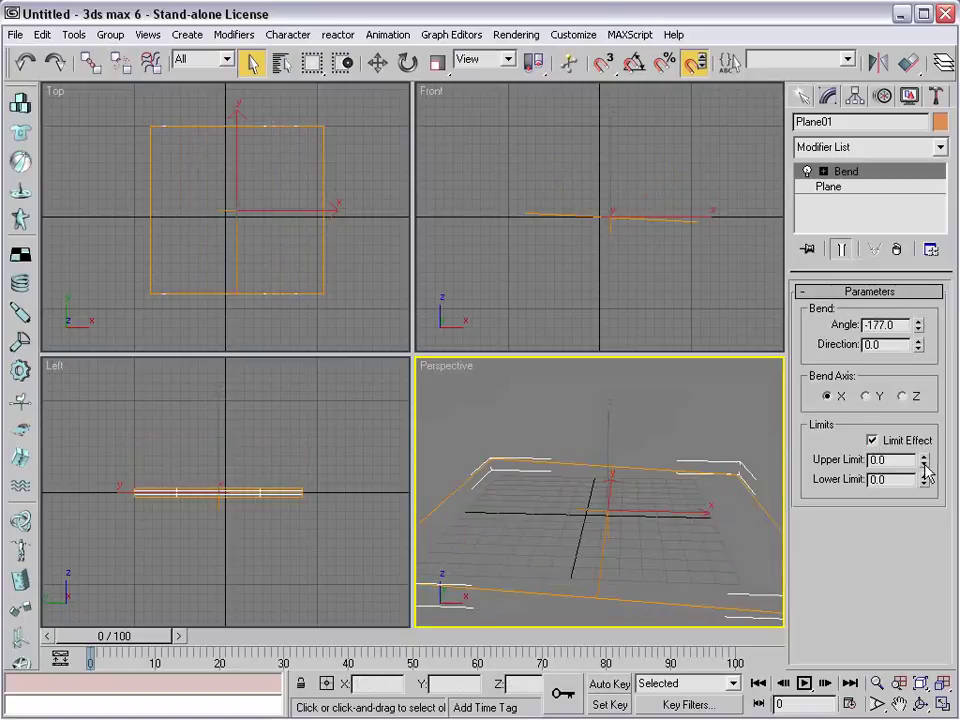
pyautogui.moveTo(924, 464); pyautogui.dragTo(932, 255)
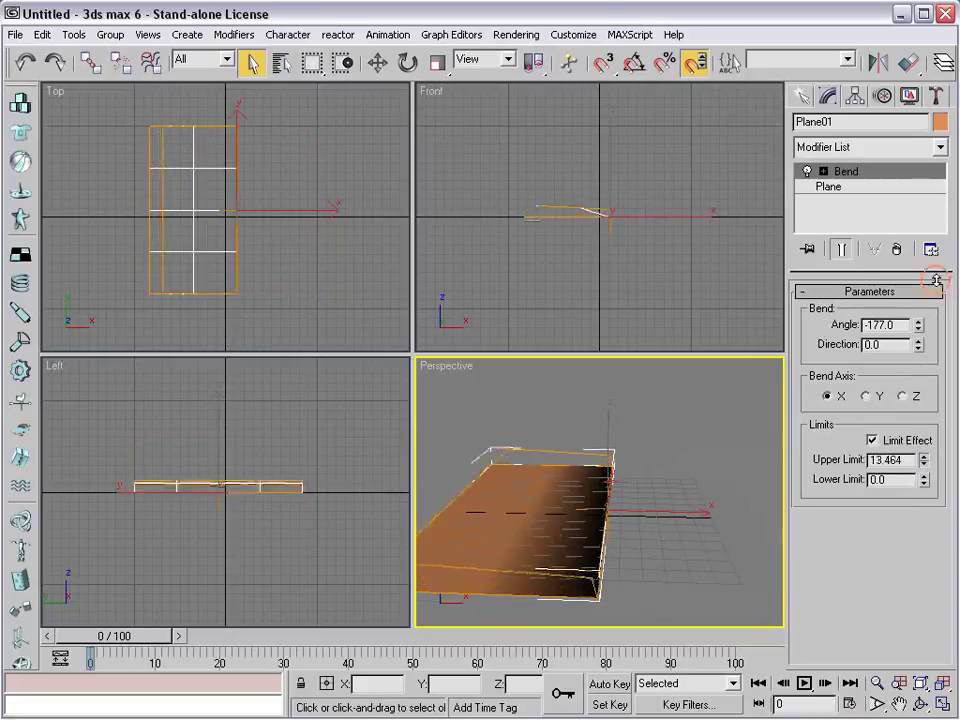
pyautogui.moveTo(932, 255); pyautogui.dragTo(932, 306)
pyautogui.moveTo(924, 460)
pyautogui.mouseDown()
pyautogui.moveTo(912, 130)
pyautogui.moveTo(912, 140)
pyautogui.mouseUp()
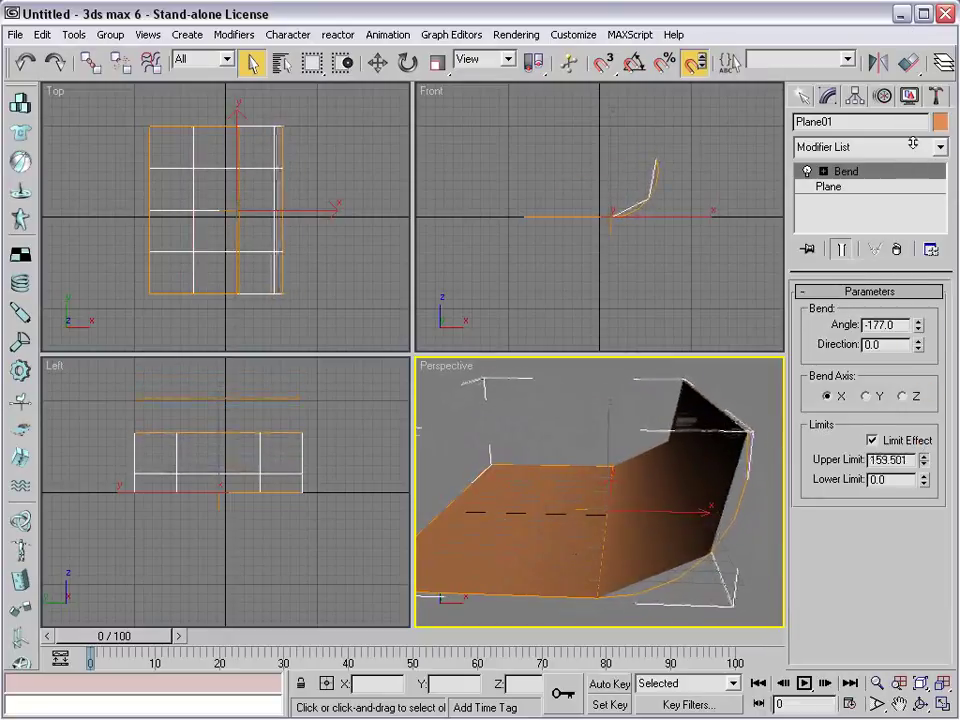
pyautogui.click(725, 398)
pyautogui.moveTo(711, 411)
pyautogui.keyDown('alt'); pyautogui.mouseDown(button='middle')
pyautogui.moveTo(585, 527)
pyautogui.moveTo(746, 529)
pyautogui.moveTo(626, 540)
pyautogui.moveTo(701, 525)
pyautogui.moveTo(713, 512)
pyautogui.moveTo(626, 499)
pyautogui.mouseUp(button='middle'); pyautogui.keyUp('alt')
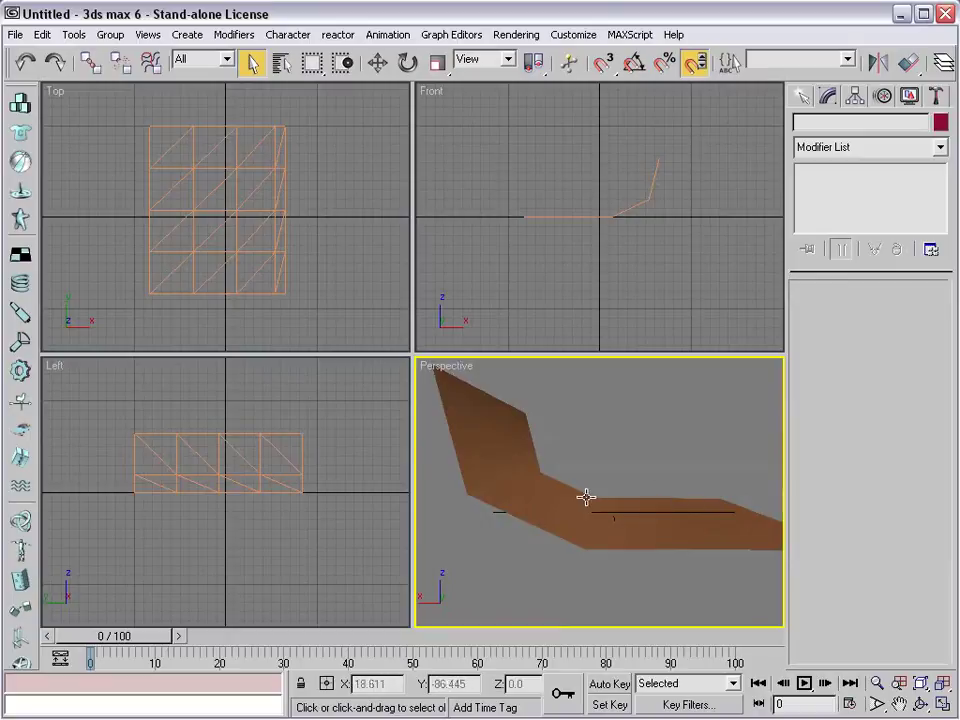
# Step: Increase the Plane's width segments to 66 for a smooth curve
pyautogui.click(543, 491)
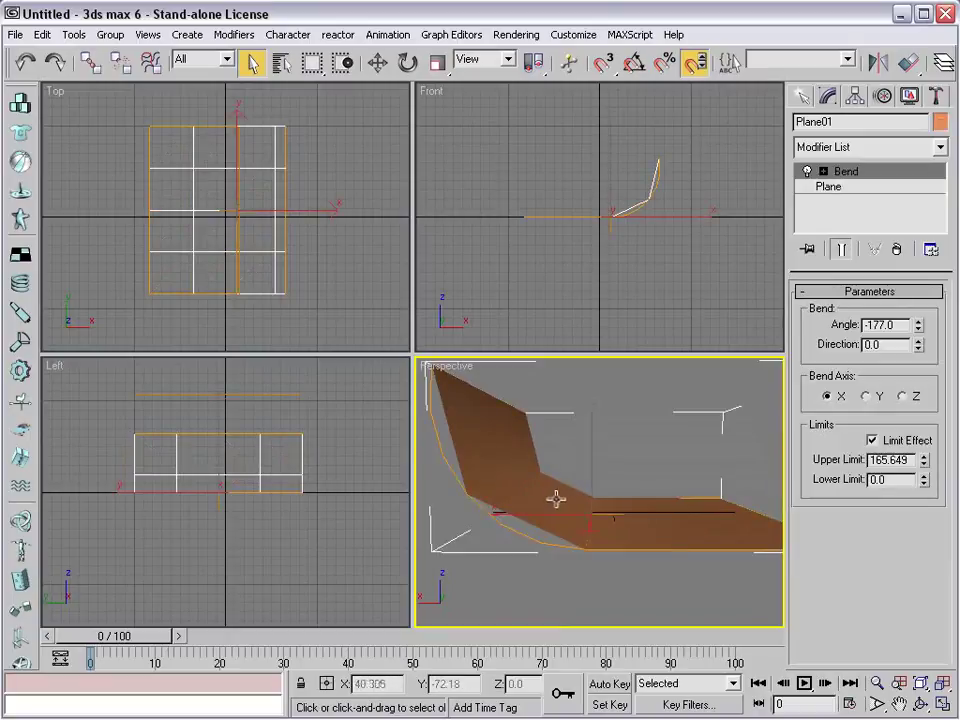
pyautogui.click(834, 191)
pyautogui.keyDown('alt'); pyautogui.moveTo(551, 489); pyautogui.dragTo(669, 510, button='middle'); pyautogui.keyUp('alt')
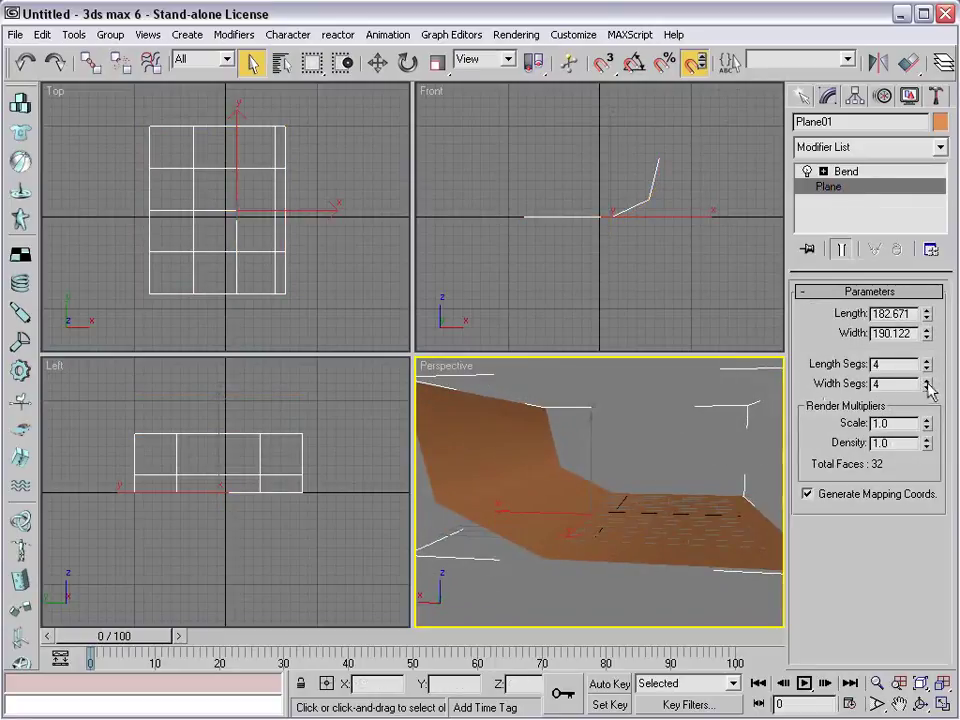
pyautogui.moveTo(928, 387); pyautogui.dragTo(927, 120)
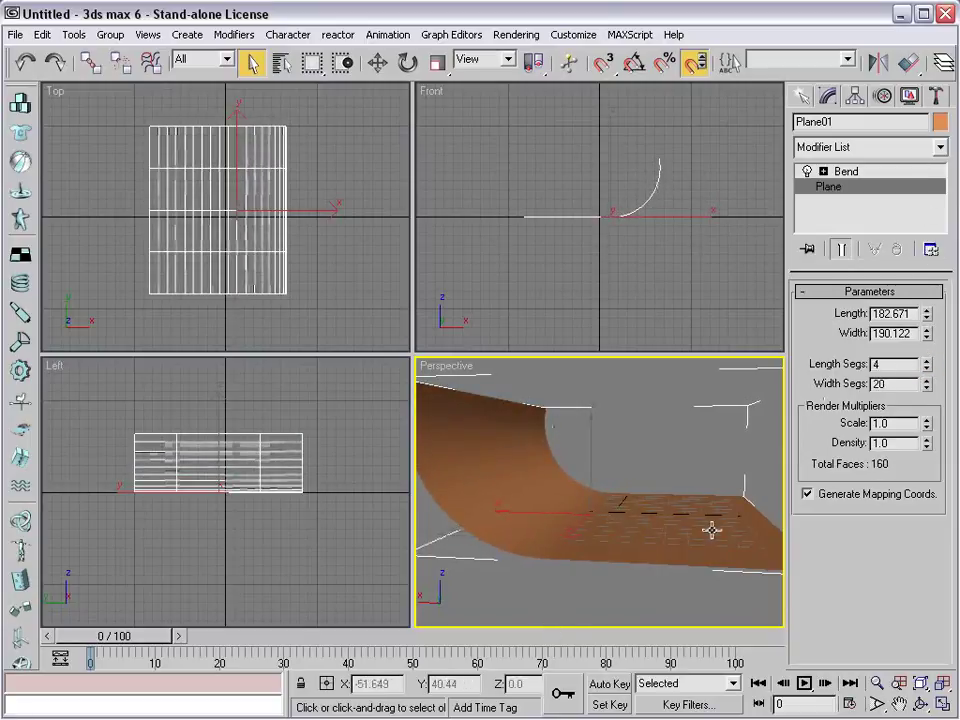
pyautogui.moveTo(928, 387); pyautogui.dragTo(640, 378)
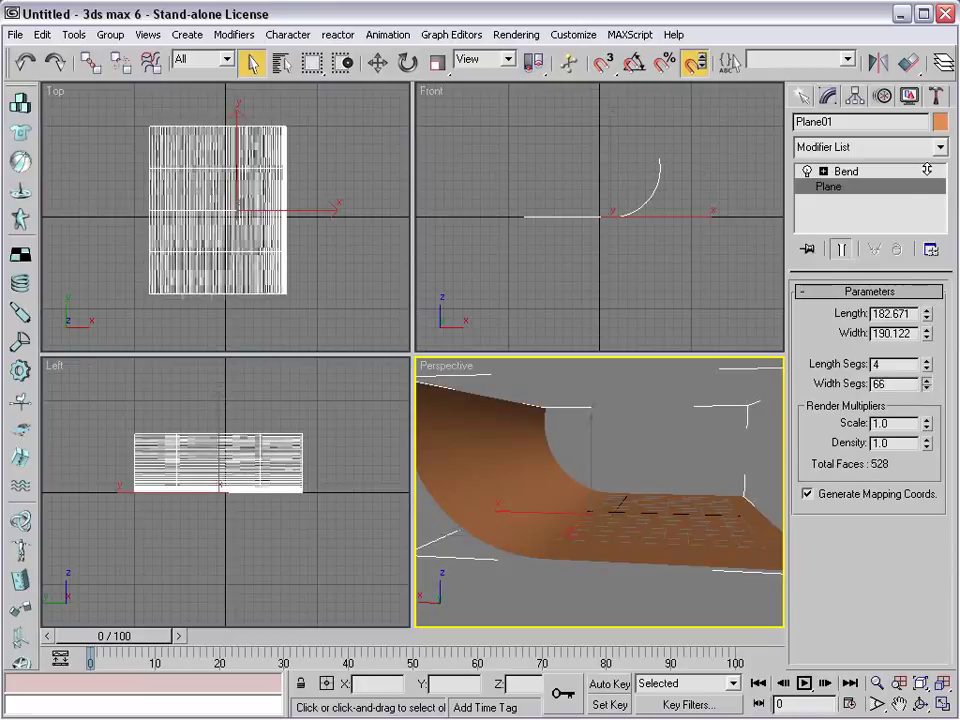
pyautogui.click(640, 378)
pyautogui.keyDown('alt'); pyautogui.moveTo(654, 519); pyautogui.dragTo(366, 519, button='middle'); pyautogui.keyUp('alt')
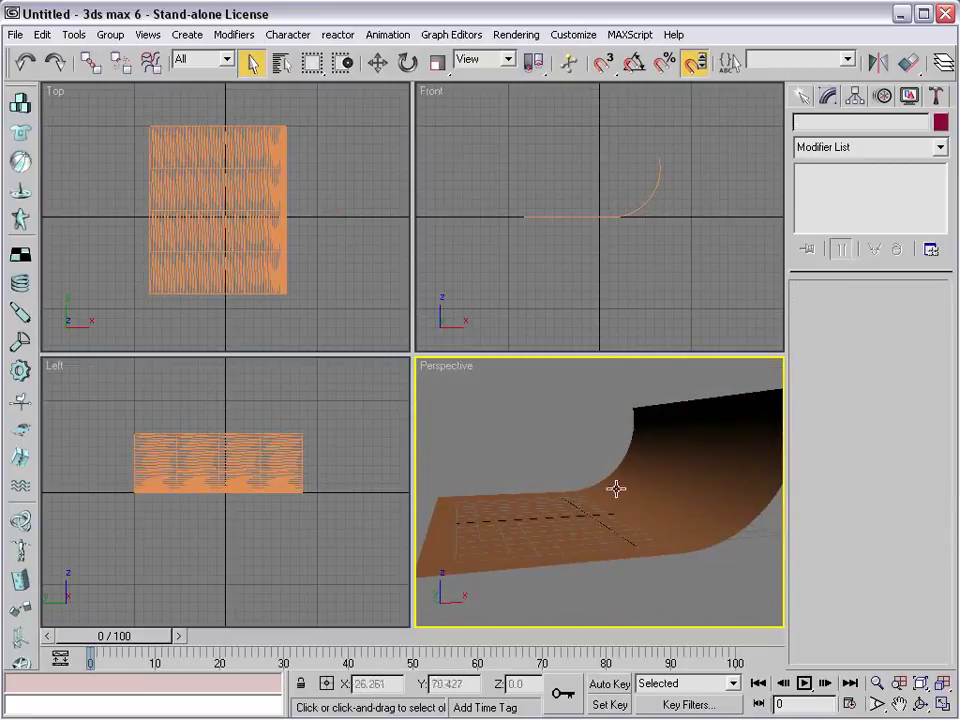
pyautogui.moveTo(561, 506)
pyautogui.keyDown('alt'); pyautogui.mouseDown(button='middle')
pyautogui.moveTo(533, 540)
pyautogui.moveTo(641, 542)
pyautogui.mouseUp(button='middle'); pyautogui.keyUp('alt')
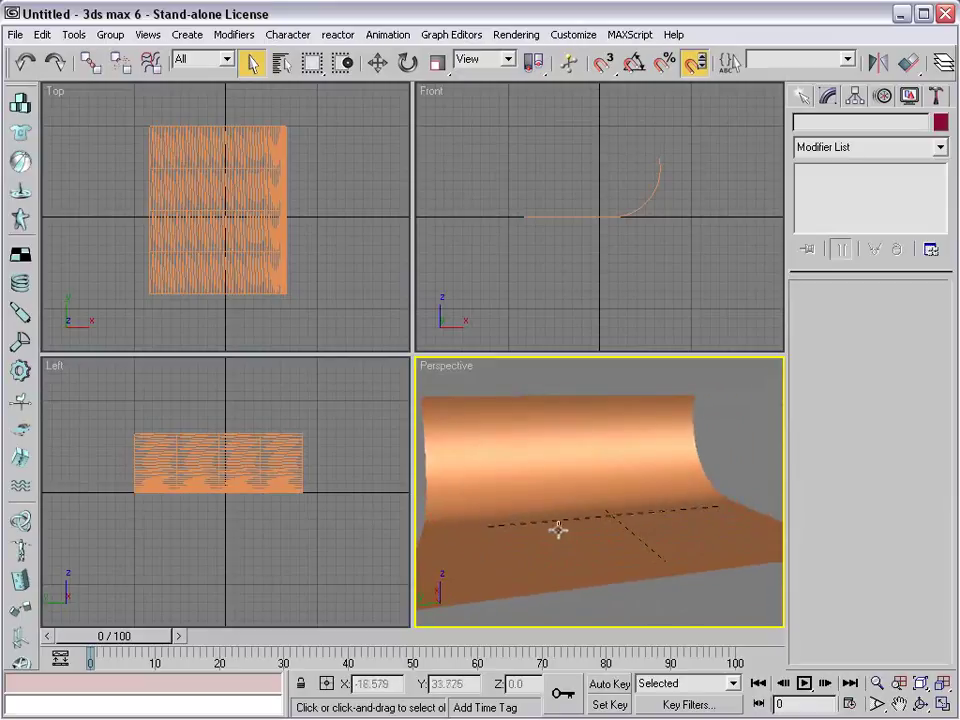
# Step: Pan the view and select the bent plane with the Move tool
pyautogui.scroll(4, 553, 523)
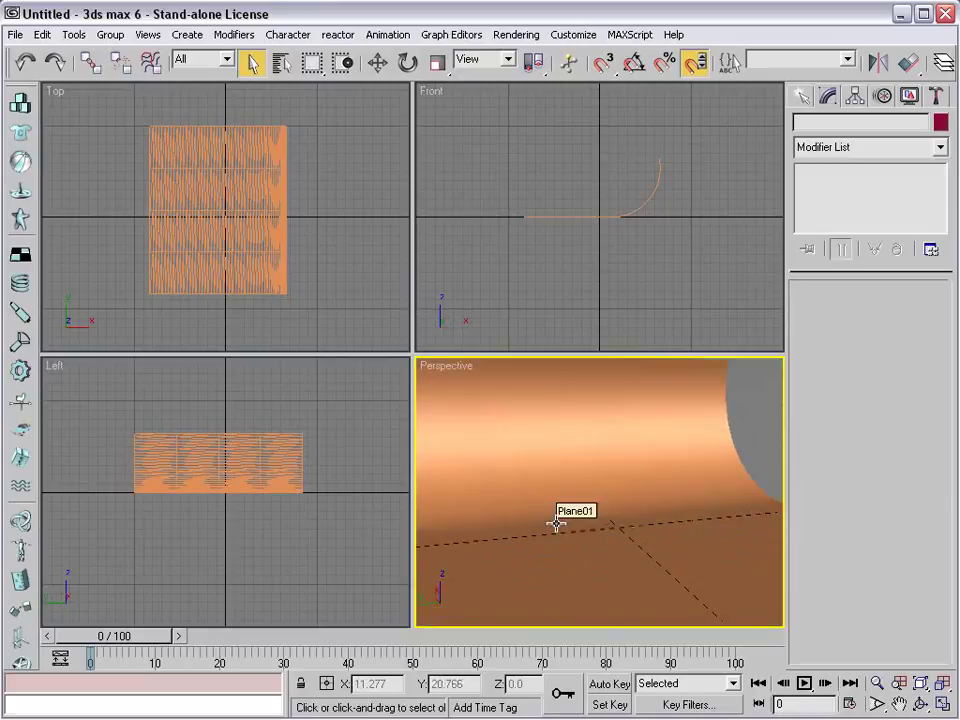
pyautogui.moveTo(555, 523)
pyautogui.mouseDown(button='middle')
pyautogui.moveTo(584, 543)
pyautogui.moveTo(581, 557)
pyautogui.moveTo(609, 542)
pyautogui.moveTo(582, 522)
pyautogui.moveTo(606, 551)
pyautogui.moveTo(591, 549)
pyautogui.mouseUp(button='middle')
pyautogui.rightClick(630, 300)
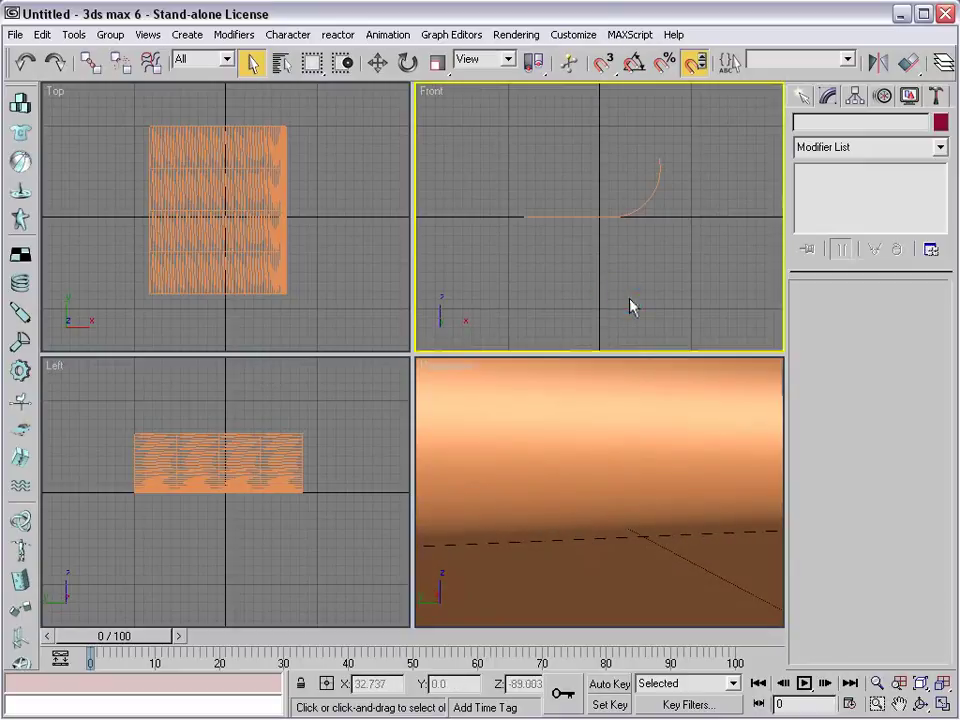
pyautogui.click(640, 314)
pyautogui.click(602, 465)
pyautogui.scroll(-5, 600, 480)
# Step: Scale the backdrop plane to stretch it much longer along its length
pyautogui.click(598, 491)
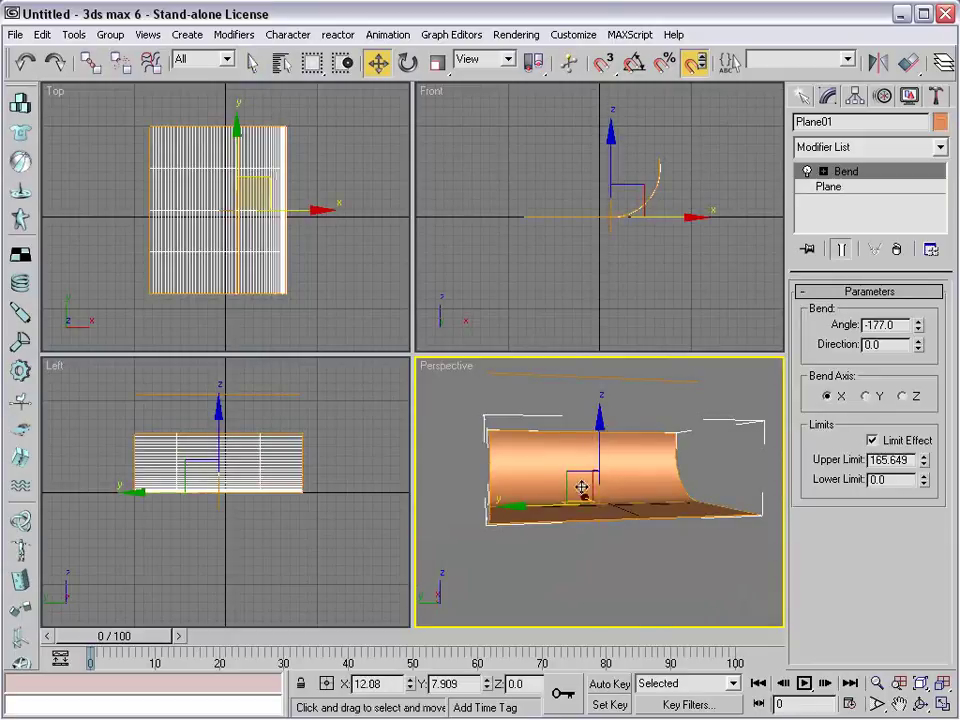
pyautogui.rightClick(583, 490)
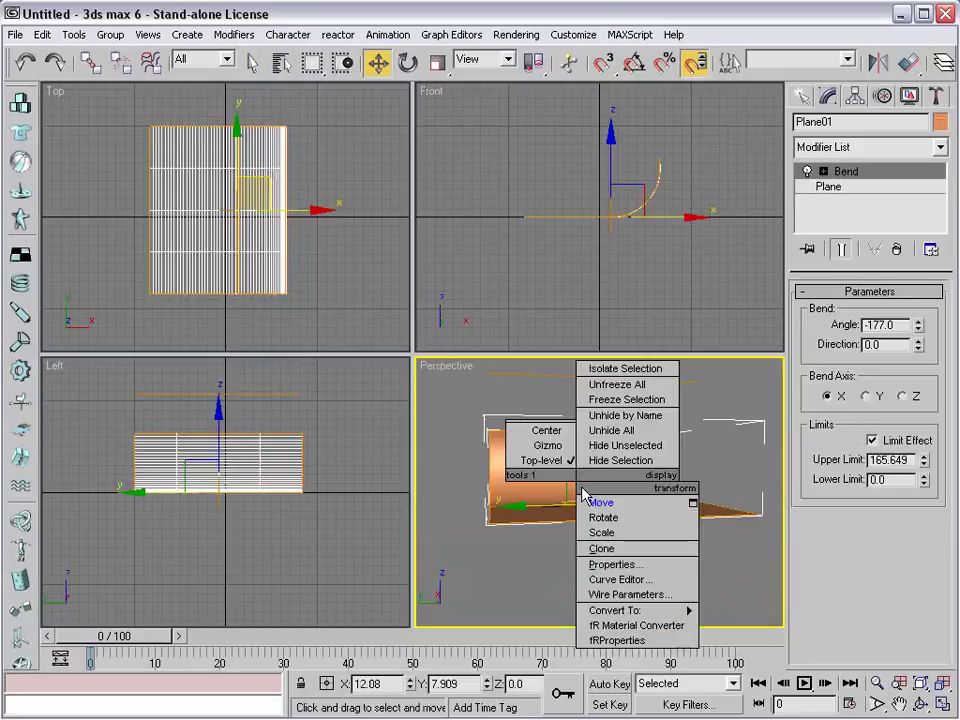
pyautogui.click(631, 541)
pyautogui.keyDown('alt'); pyautogui.moveTo(602, 506); pyautogui.dragTo(593, 536, button='middle'); pyautogui.keyUp('alt')
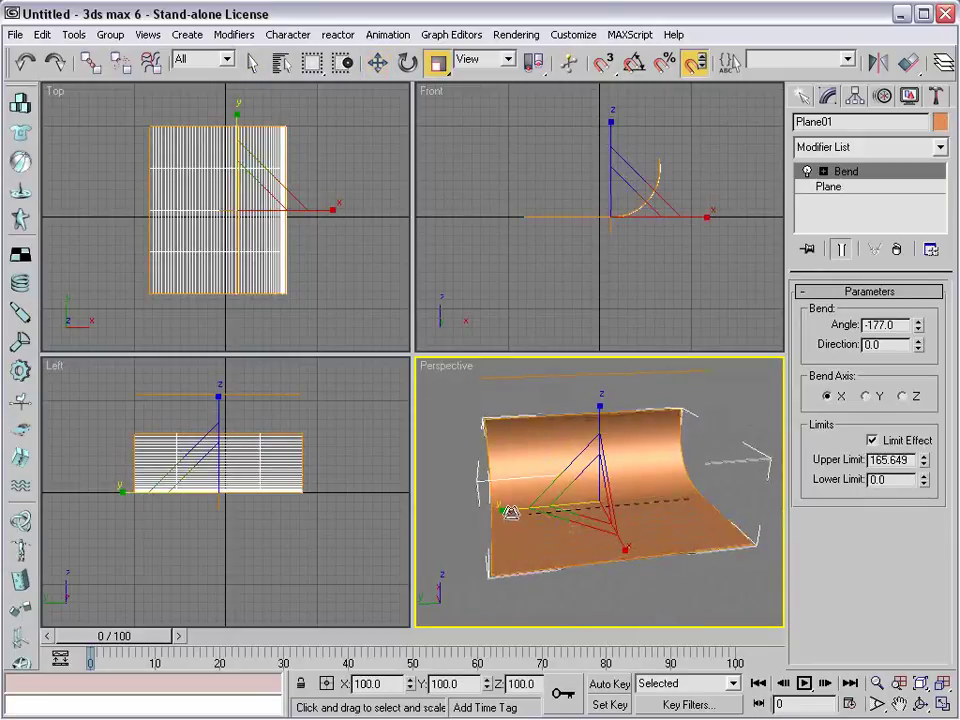
pyautogui.moveTo(510, 513)
pyautogui.mouseDown()
pyautogui.moveTo(625, 408)
pyautogui.moveTo(597, 368)
pyautogui.mouseUp()
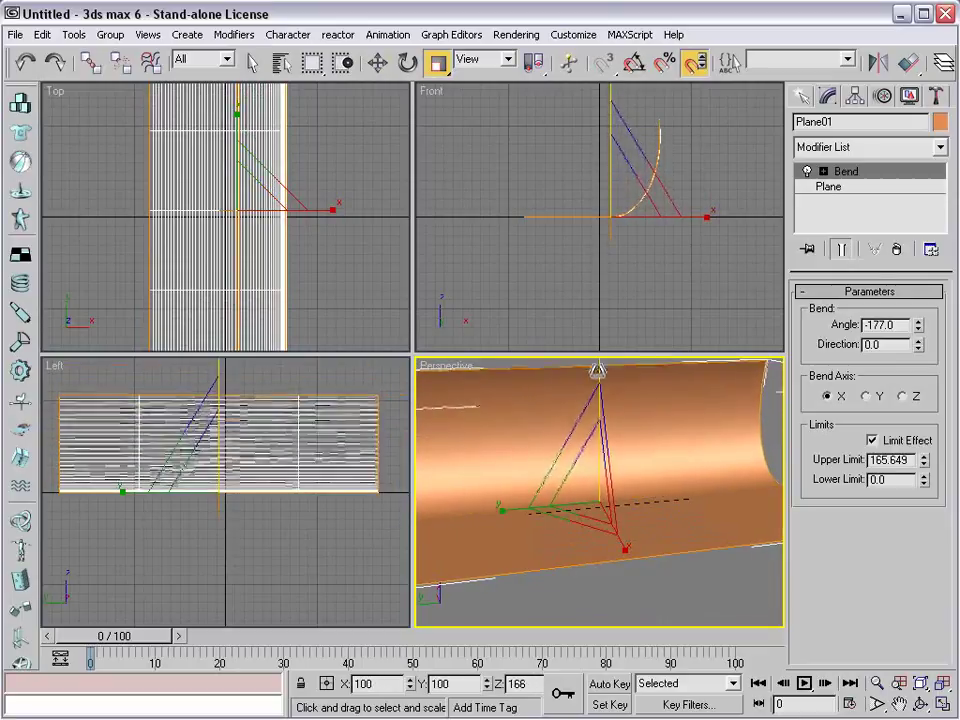
# Step: Return to Move and deselect the finished curved backdrop
pyautogui.rightClick(662, 566)
pyautogui.click(688, 589)
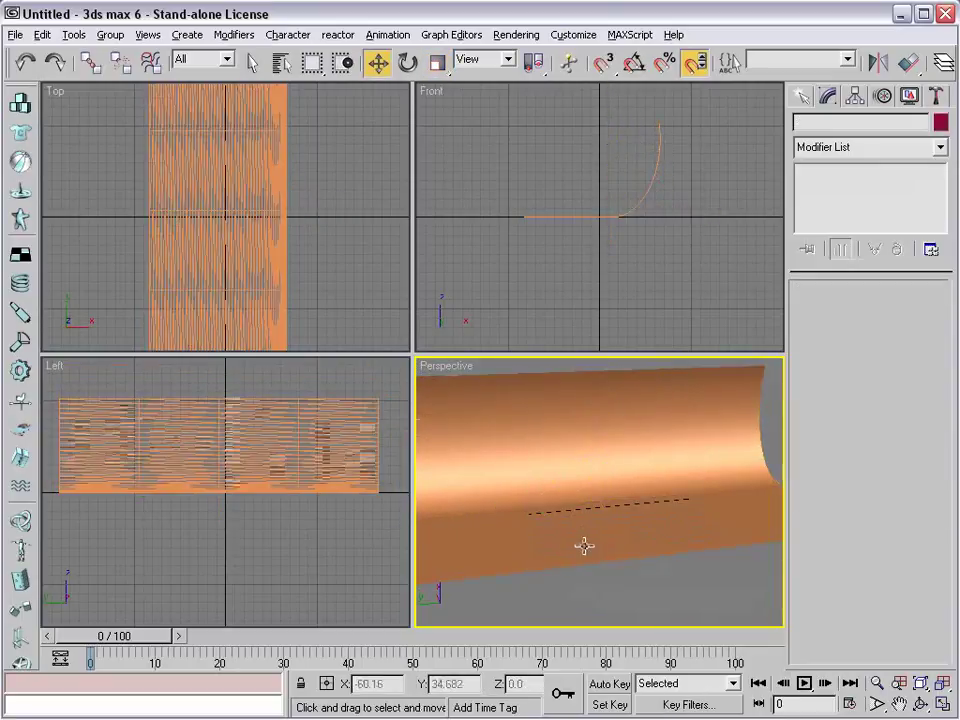
pyautogui.moveTo(584, 545)
pyautogui.keyDown('alt'); pyautogui.mouseDown(button='middle')
pyautogui.moveTo(724, 499)
pyautogui.moveTo(604, 521)
pyautogui.mouseUp(button='middle'); pyautogui.keyUp('alt')
pyautogui.click(604, 521)
pyautogui.click(618, 589)
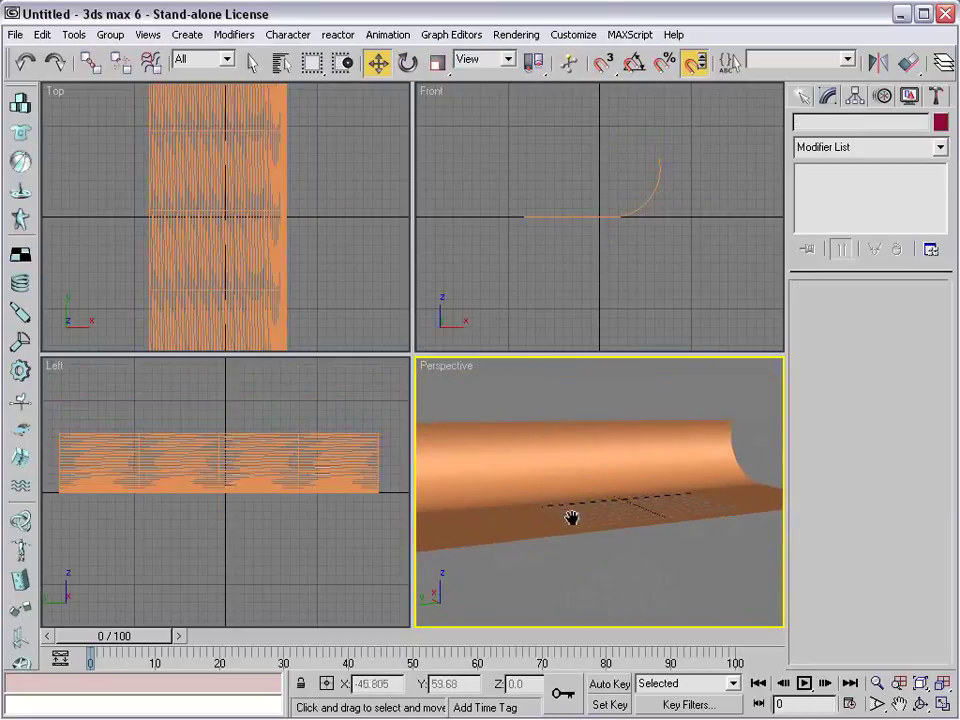
# Step: Place a Text spline on the backdrop floor reading '3D TEXT' at size 25
pyautogui.click(802, 99)
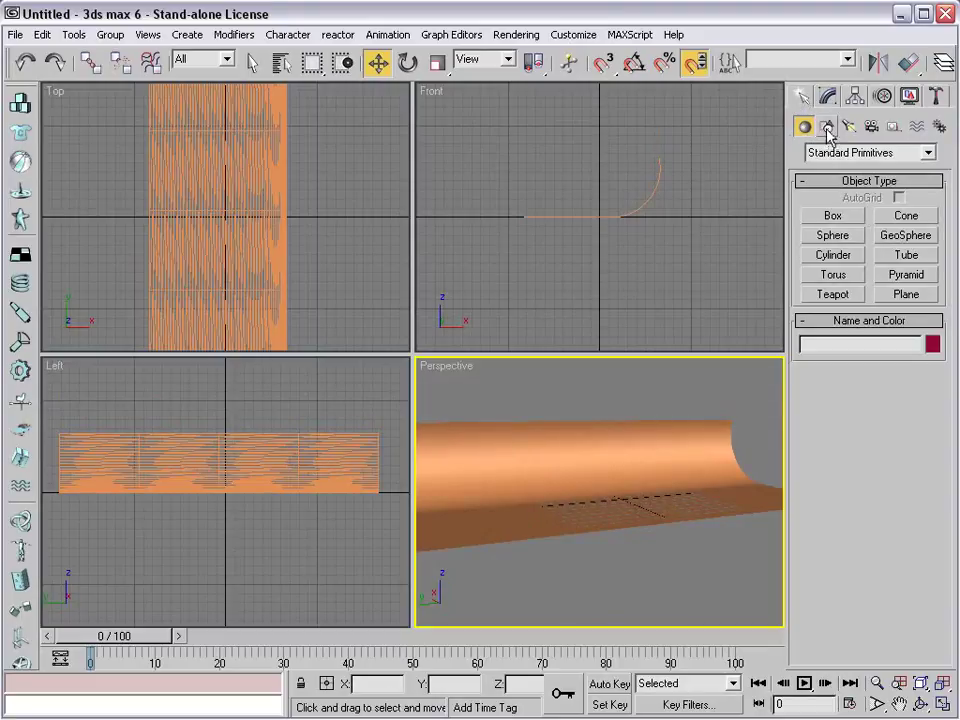
pyautogui.click(827, 127)
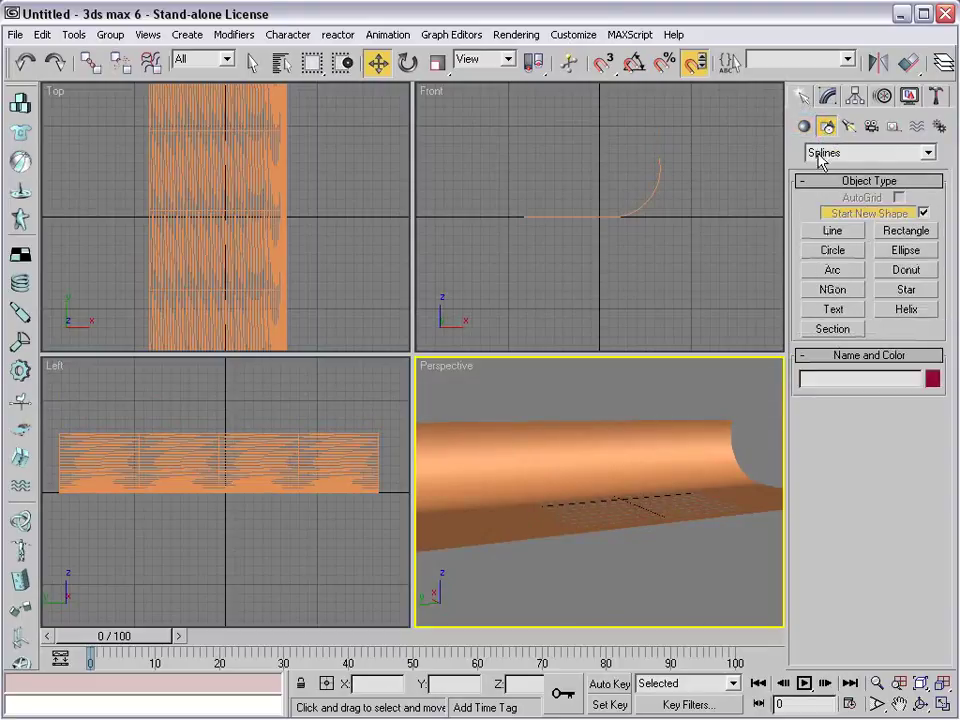
pyautogui.click(831, 311)
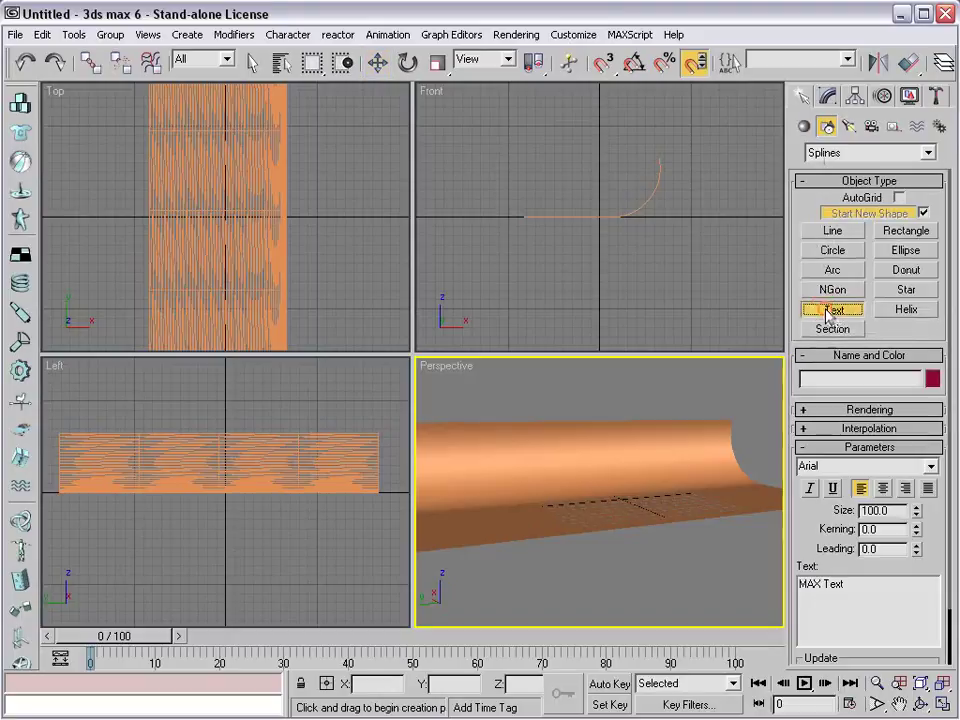
pyautogui.moveTo(620, 508); pyautogui.dragTo(617, 535)
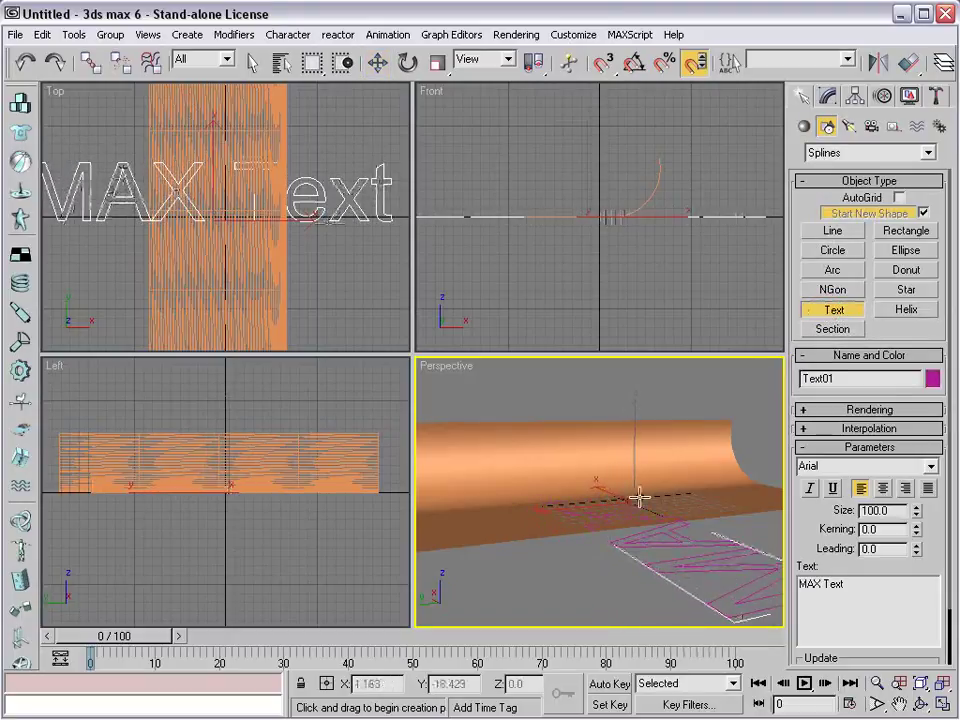
pyautogui.scroll(-3, 590, 524)
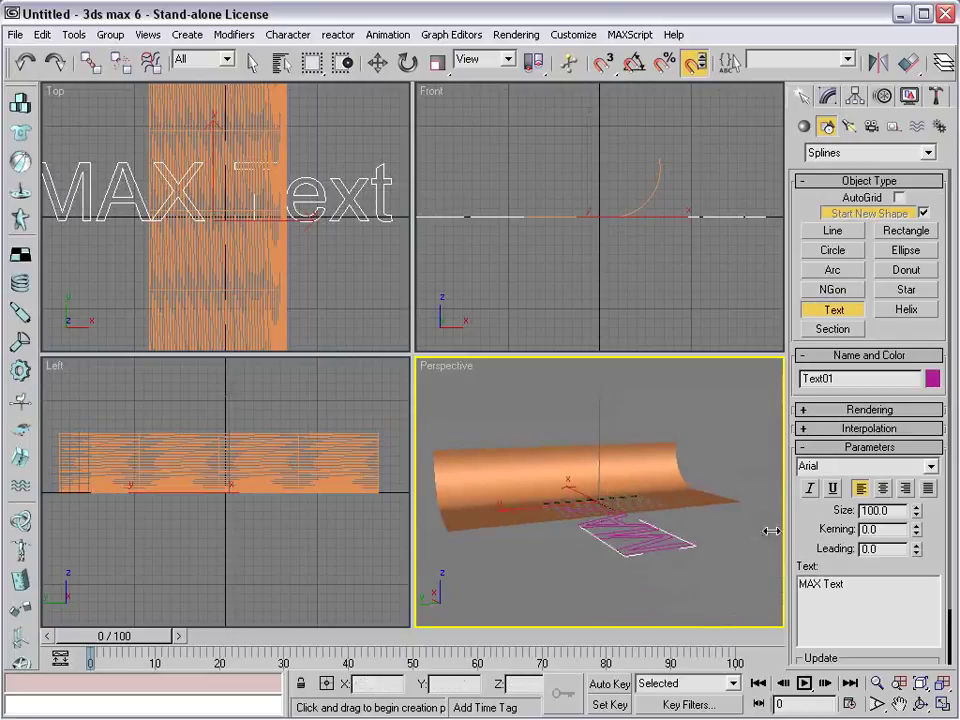
pyautogui.moveTo(881, 602); pyautogui.dragTo(751, 590)
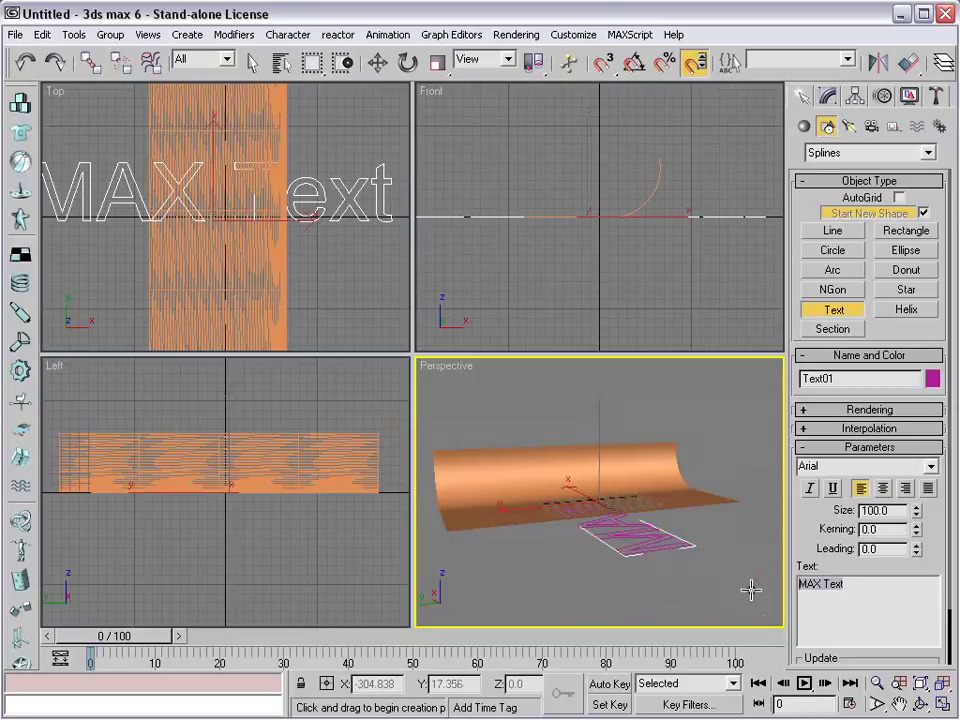
pyautogui.write('3D TEXT')
pyautogui.moveTo(916, 515); pyautogui.dragTo(916, 581)
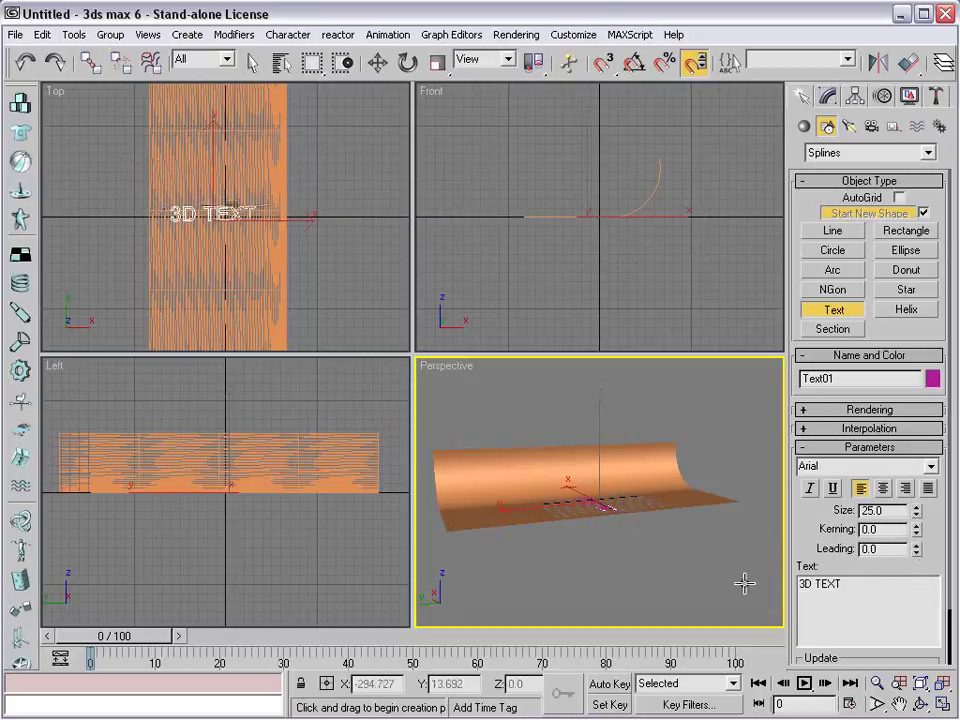
pyautogui.scroll(4, 602, 530)
# Step: With angle snap on and 3D snap off, rotate the text -50° on Z and -90° on Y
pyautogui.press('w')
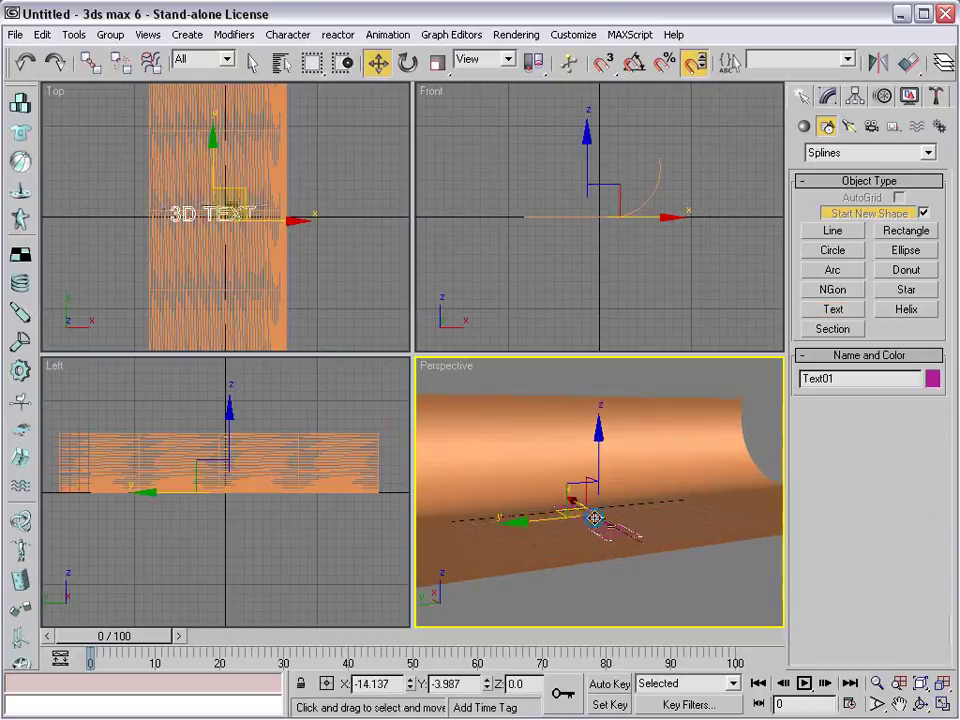
pyautogui.rightClick(596, 528)
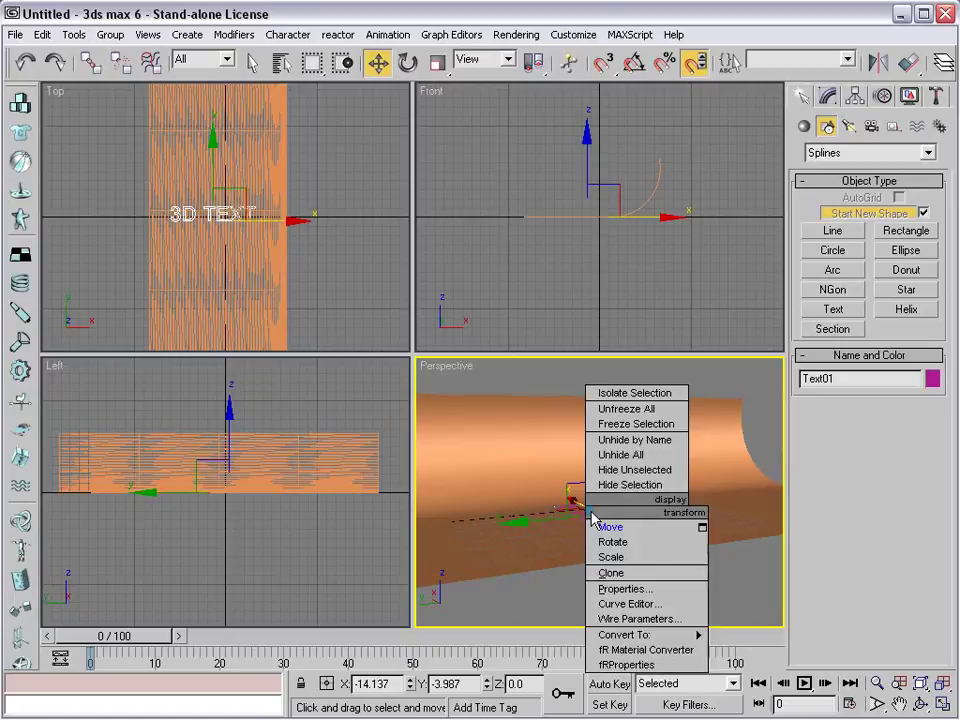
pyautogui.click(632, 544)
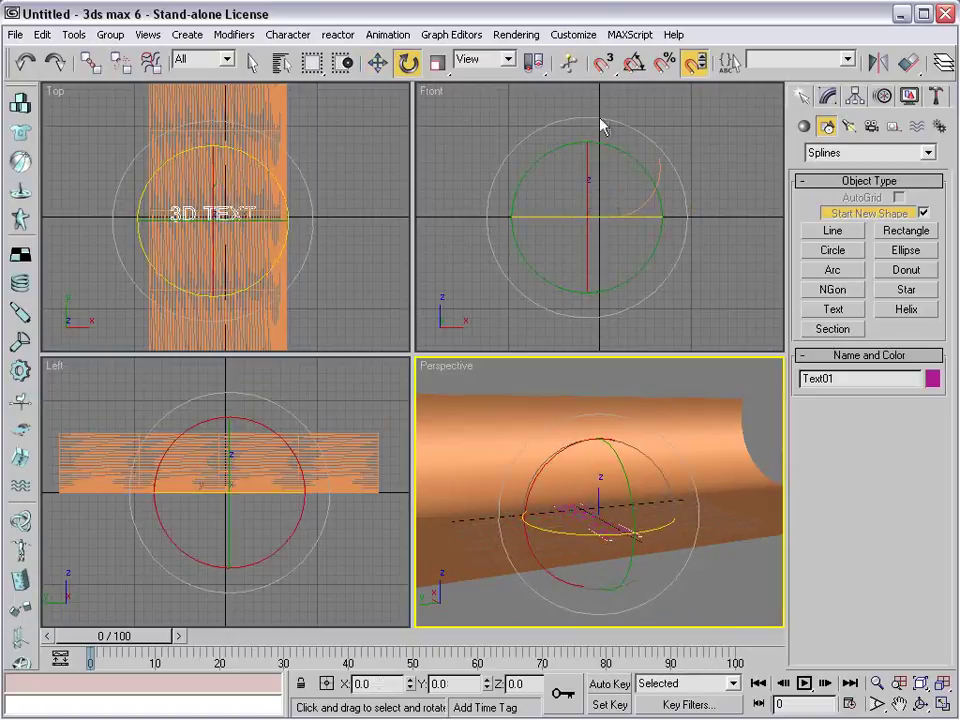
pyautogui.click(636, 68)
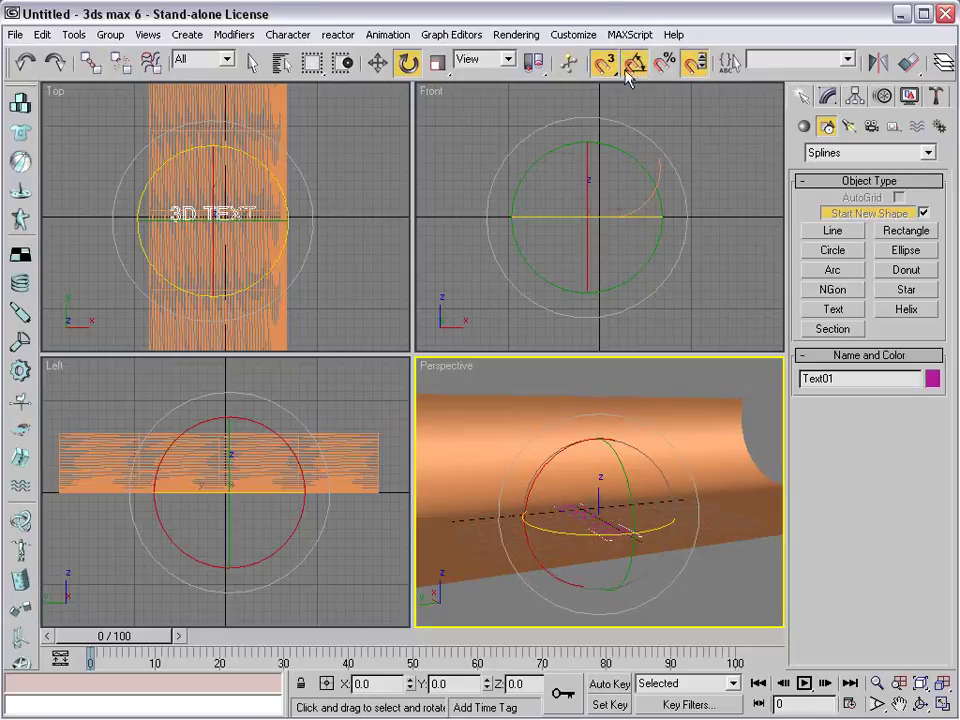
pyautogui.click(614, 68)
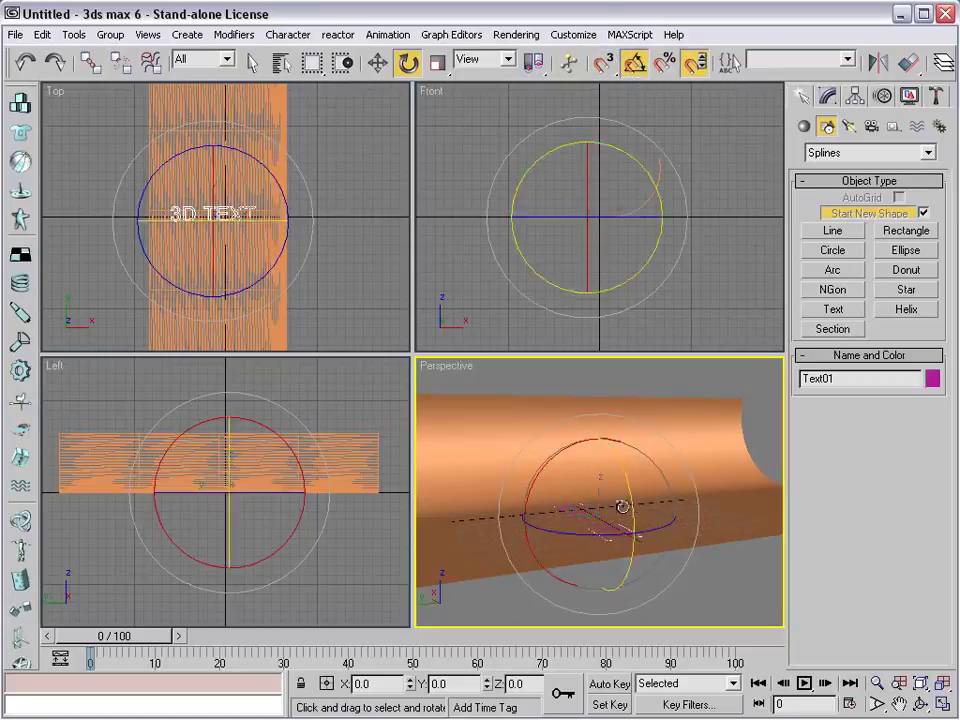
pyautogui.moveTo(643, 524); pyautogui.dragTo(566, 531)
pyautogui.moveTo(618, 455); pyautogui.dragTo(617, 557)
# Step: Return to the Move tool and reselect the 3D TEXT shape
pyautogui.rightClick(699, 585)
pyautogui.click(722, 602)
pyautogui.click(752, 612)
pyautogui.click(601, 493)
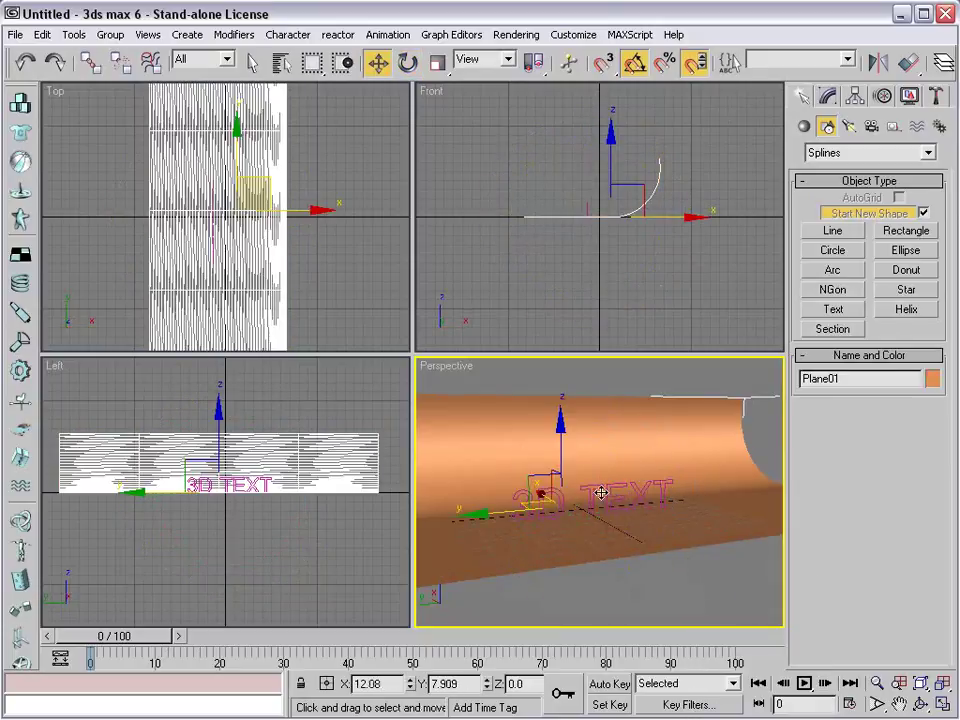
pyautogui.click(598, 487)
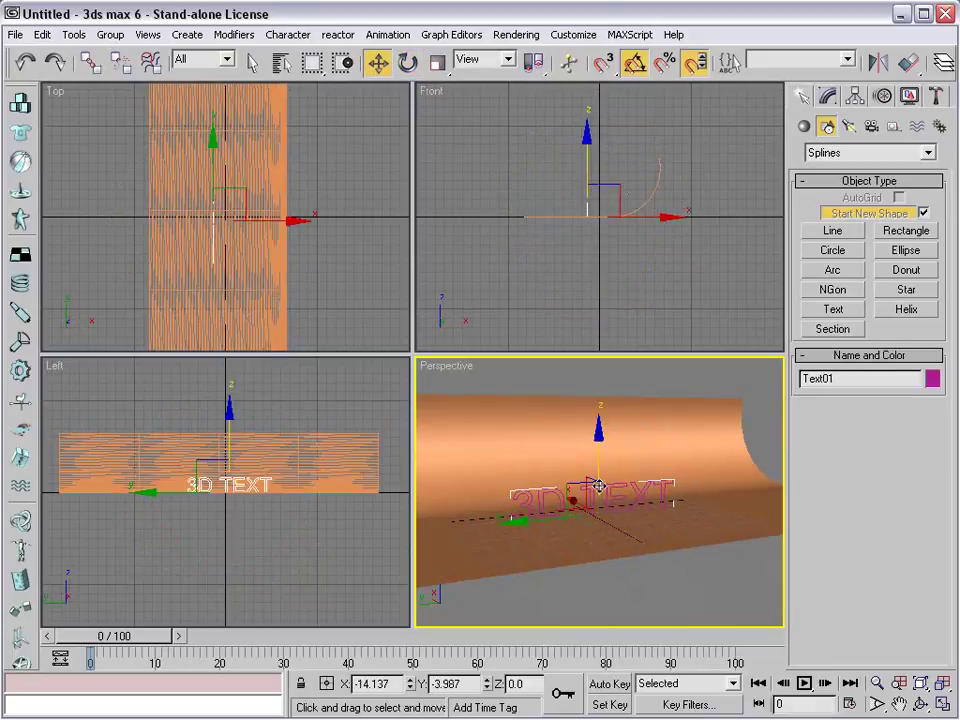
# Step: Change the text font to Arial Black and its size to 26
pyautogui.click(827, 95)
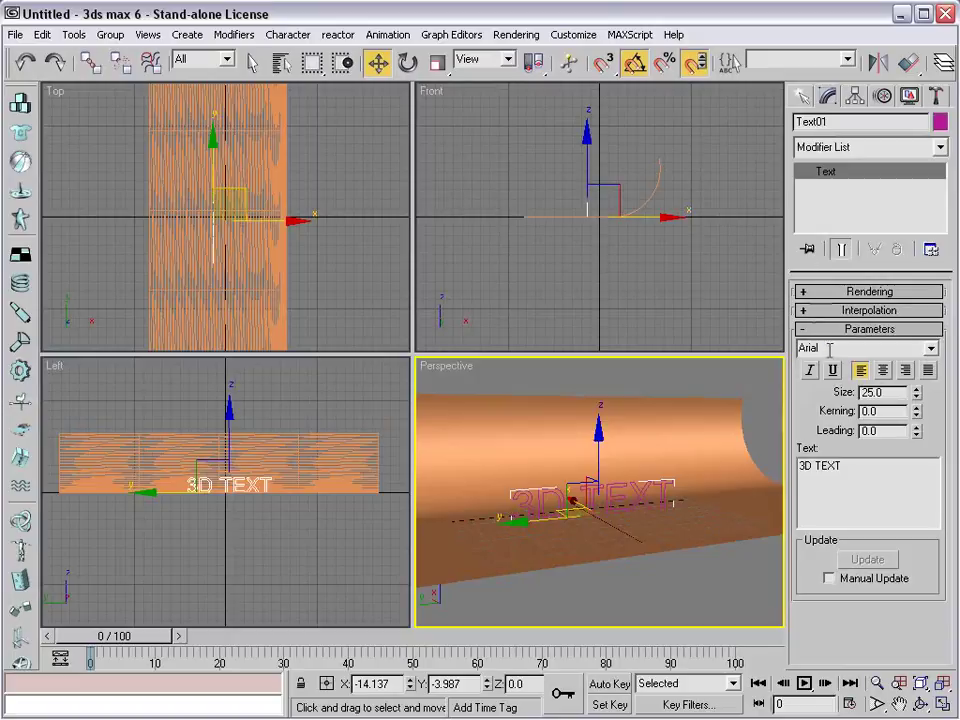
pyautogui.click(930, 348)
pyautogui.click(846, 376)
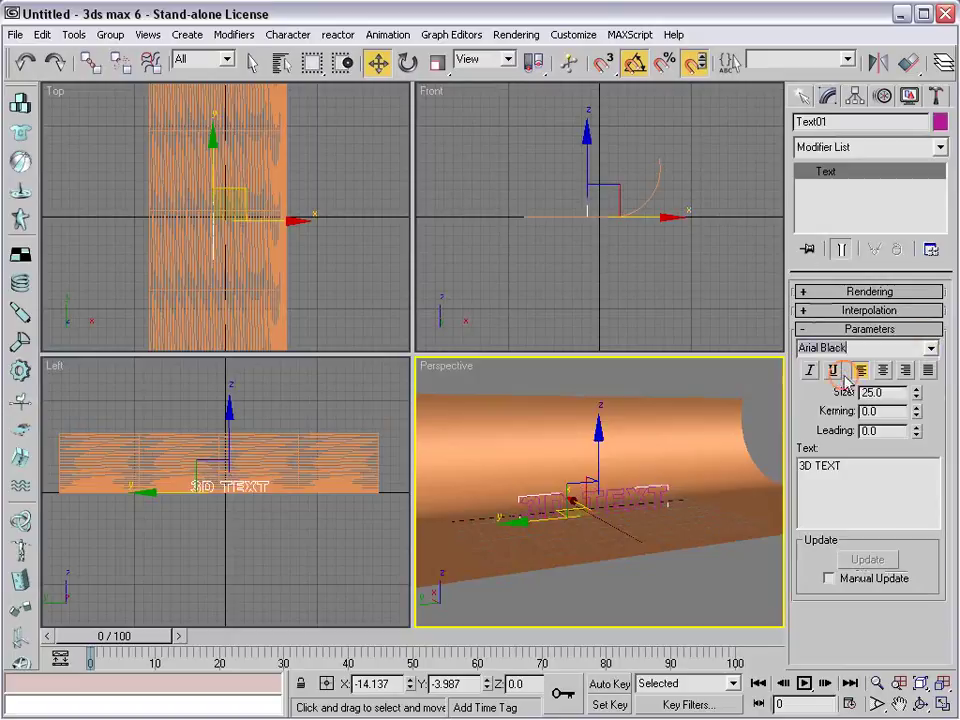
pyautogui.click(916, 390)
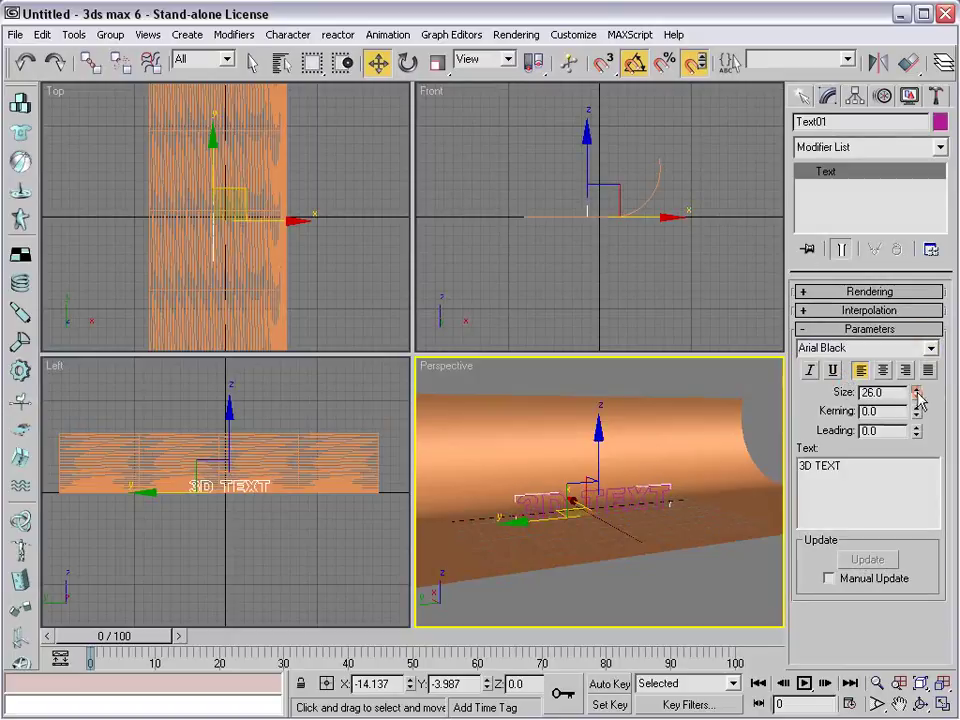
# Step: Hide the curved backdrop plane and reselect the 3D TEXT shape
pyautogui.click(677, 594)
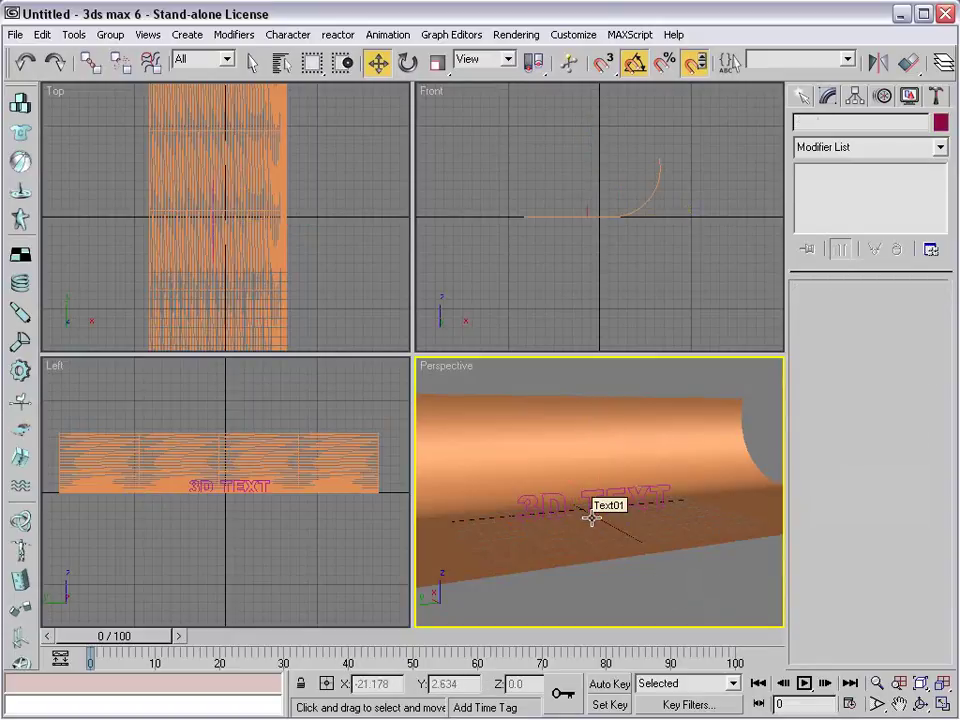
pyautogui.scroll(2, 557, 514)
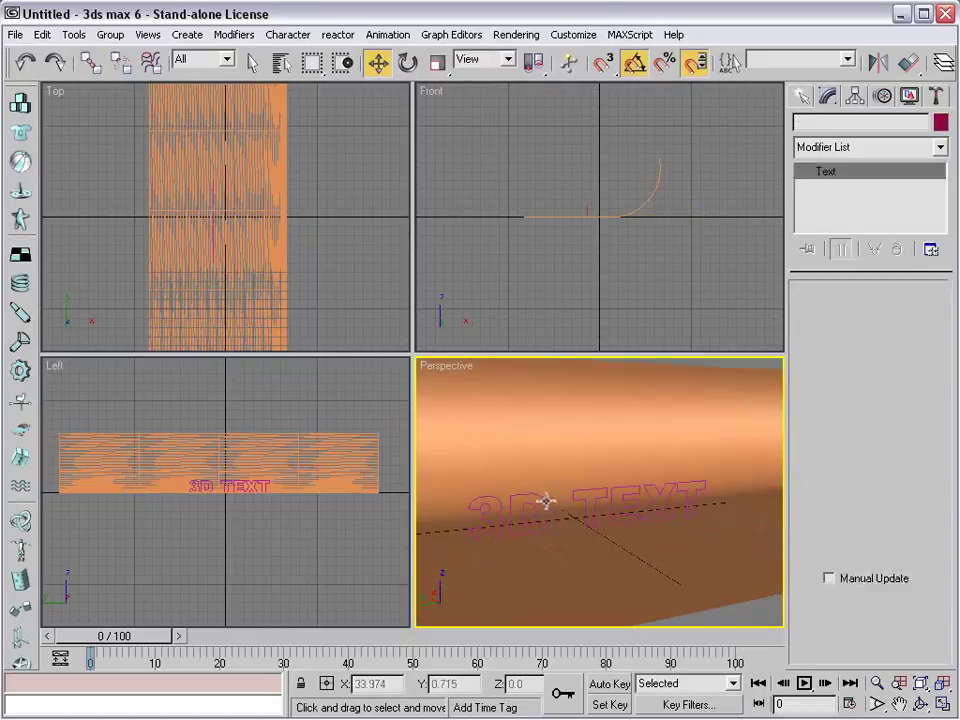
pyautogui.click(545, 501)
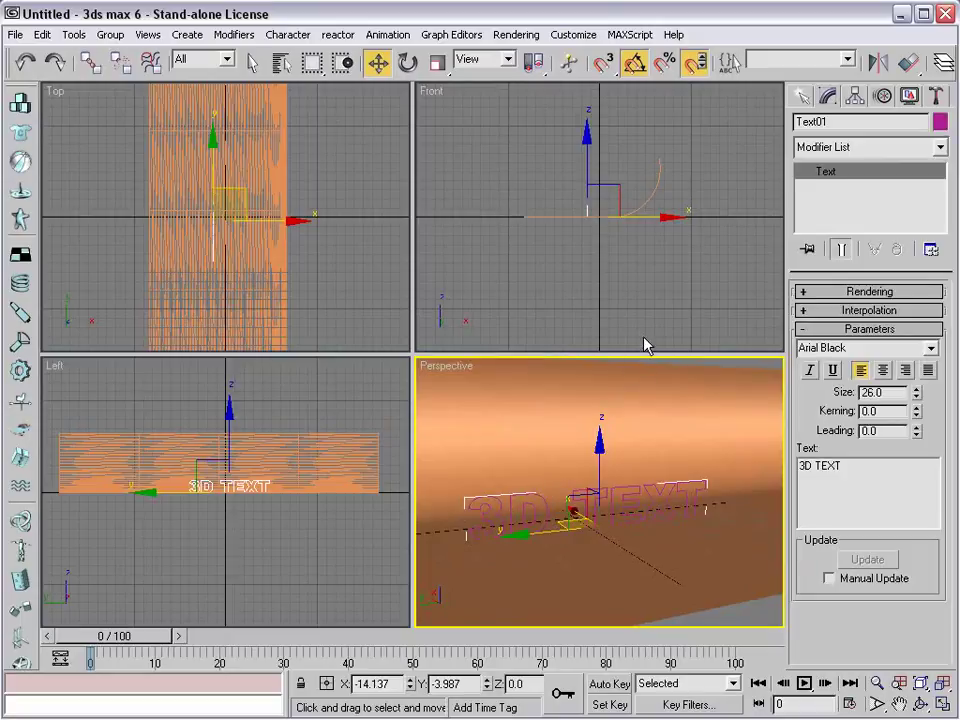
pyautogui.click(749, 623)
pyautogui.click(519, 386)
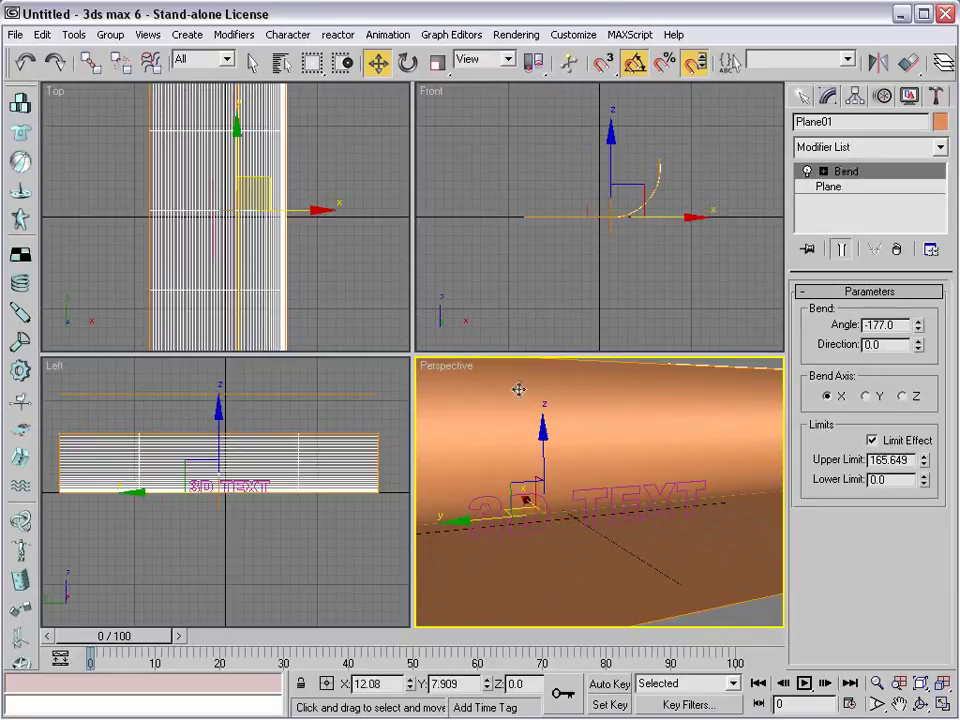
pyautogui.rightClick(506, 394)
pyautogui.click(540, 360)
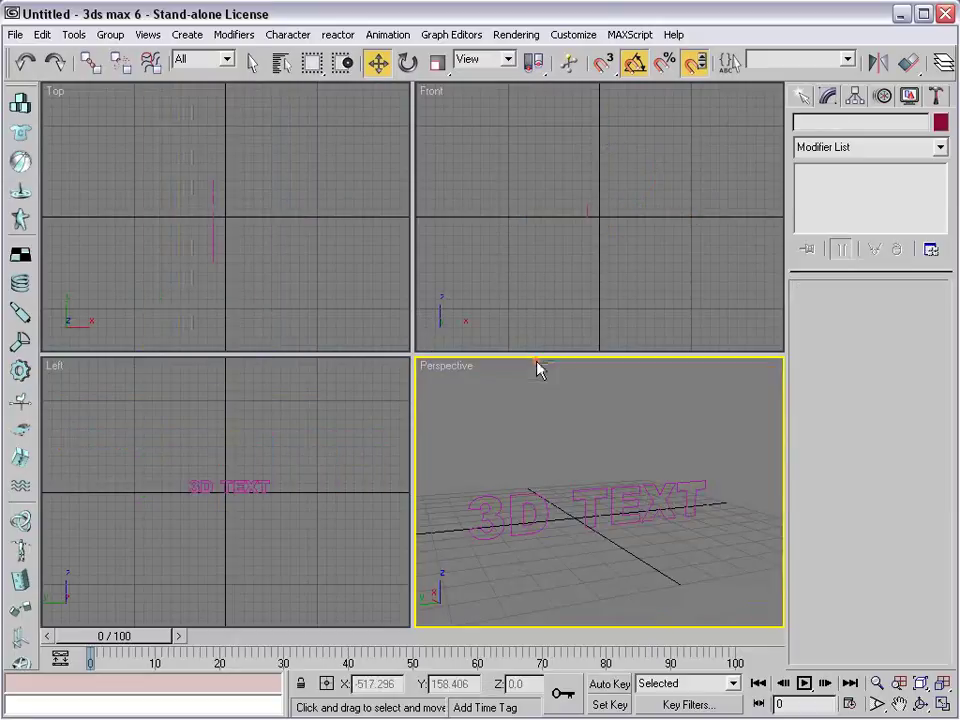
pyautogui.click(621, 487)
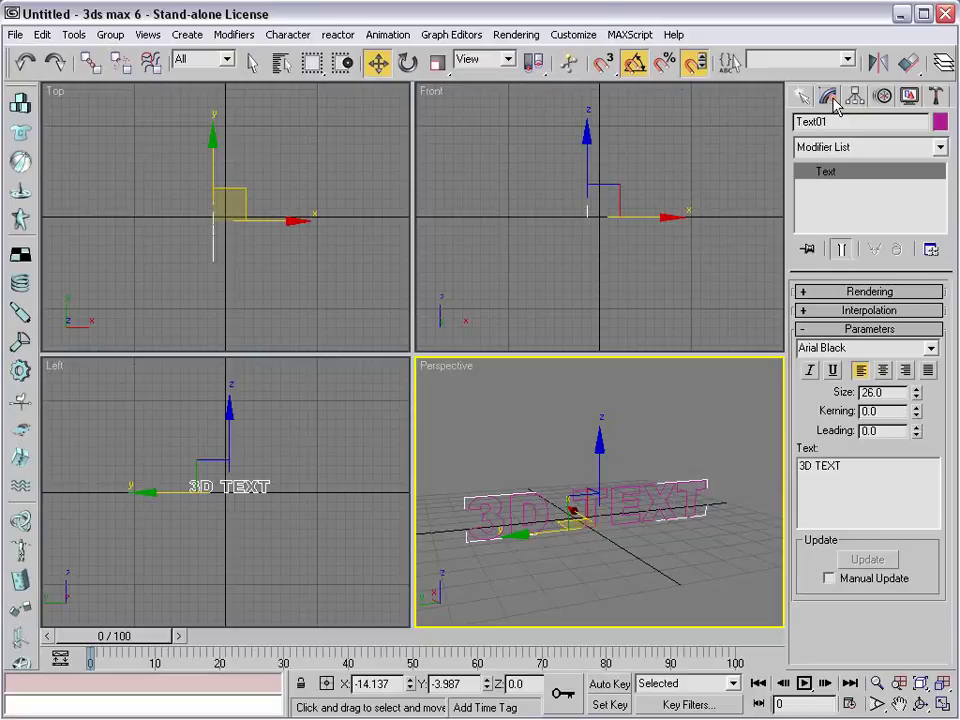
# Step: Add a Bevel modifier to the text with Level 1 height 6.0
pyautogui.click(845, 147)
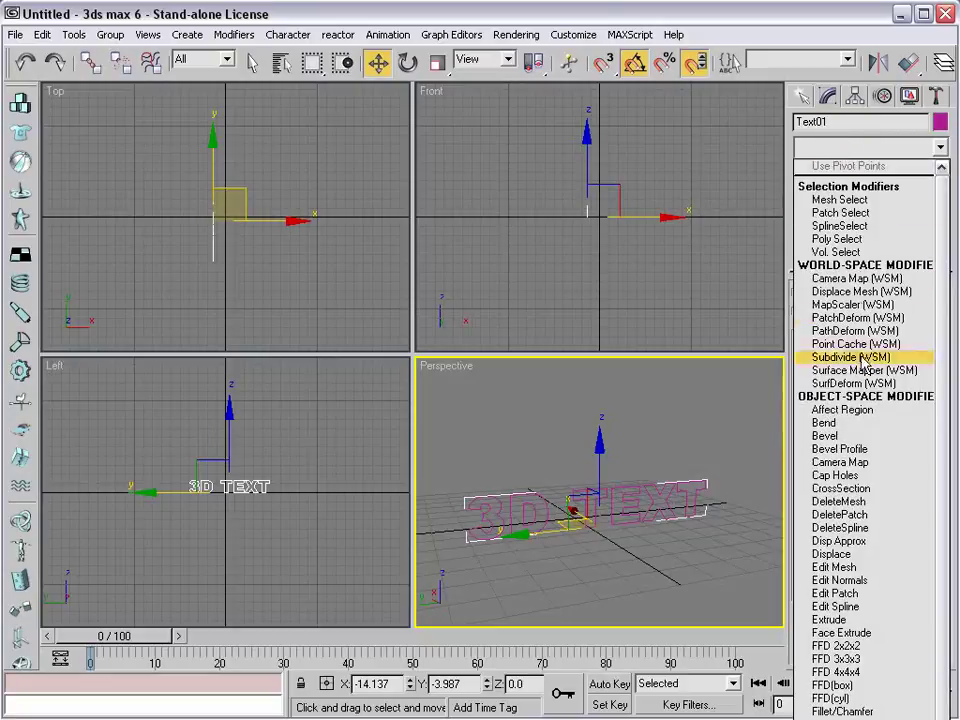
pyautogui.click(841, 437)
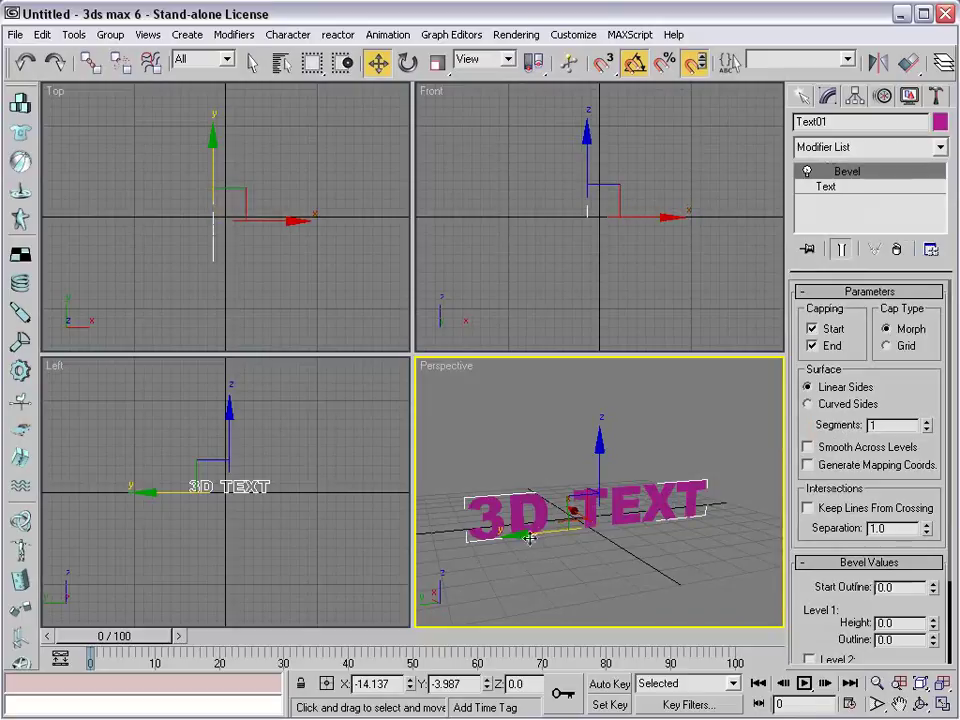
pyautogui.moveTo(519, 551)
pyautogui.keyDown('alt'); pyautogui.mouseDown(button='middle')
pyautogui.moveTo(527, 558)
pyautogui.moveTo(585, 542)
pyautogui.moveTo(529, 553)
pyautogui.mouseUp(button='middle'); pyautogui.keyUp('alt')
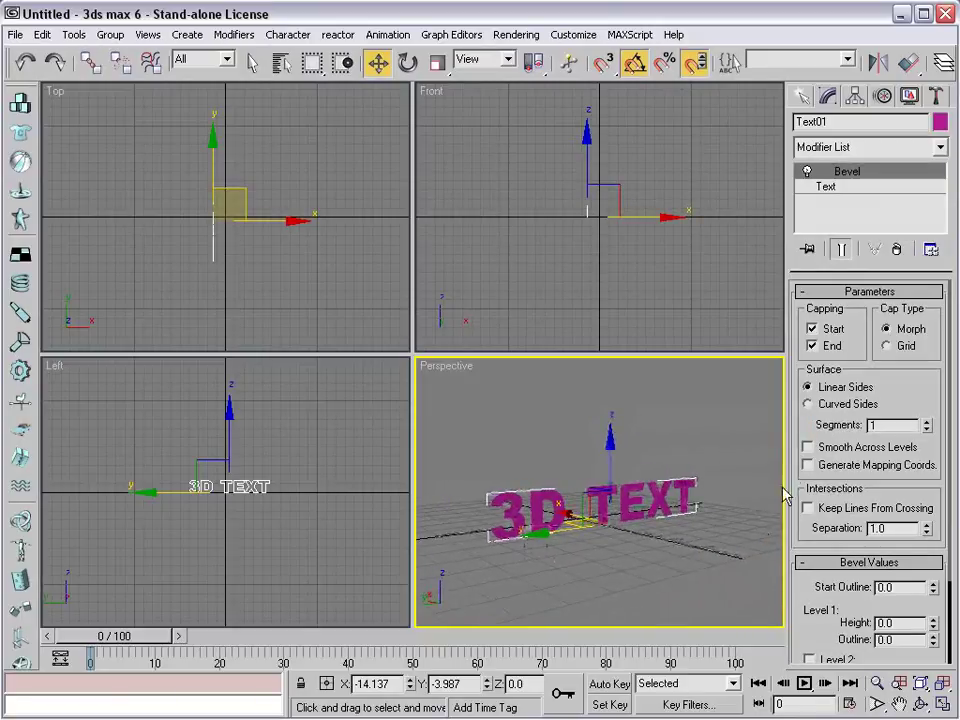
pyautogui.moveTo(903, 392)
pyautogui.mouseDown()
pyautogui.moveTo(896, 342)
pyautogui.moveTo(900, 392)
pyautogui.mouseUp()
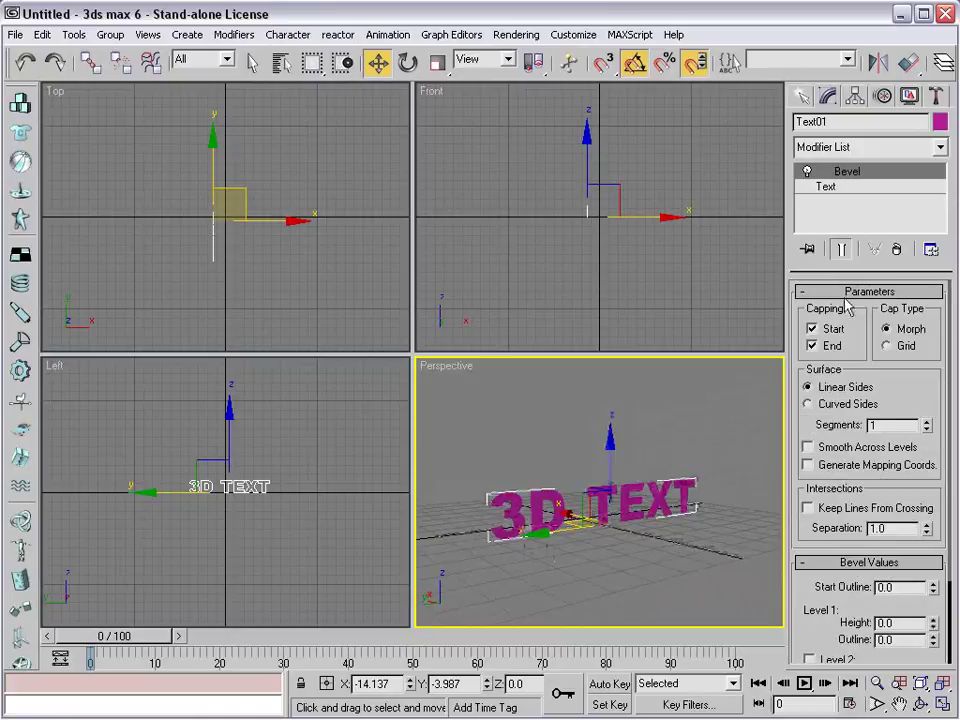
pyautogui.moveTo(858, 555); pyautogui.dragTo(815, 460)
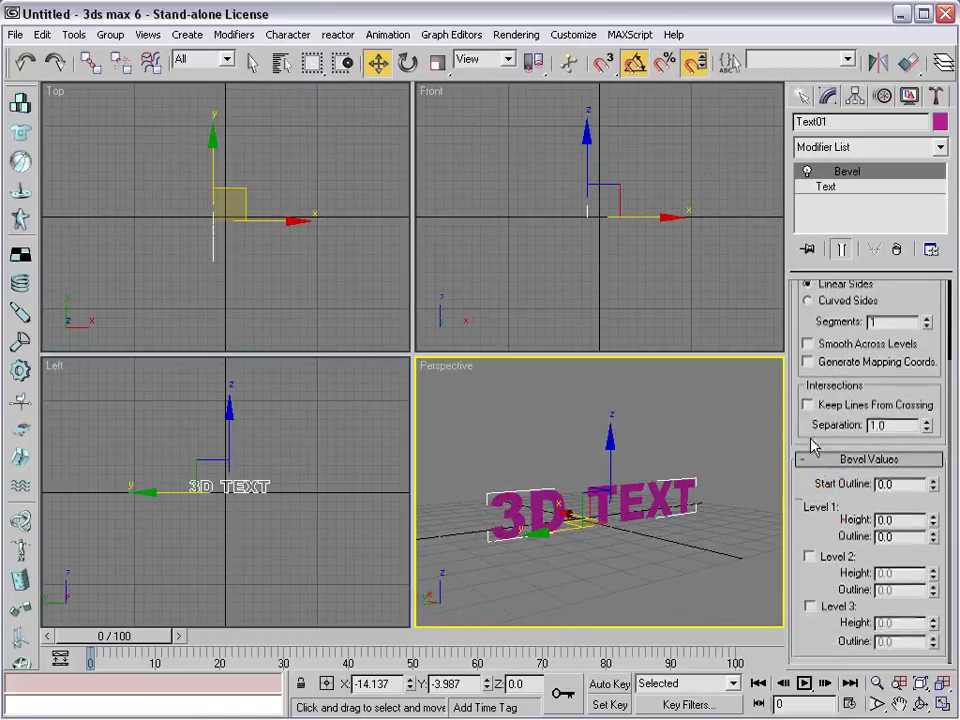
pyautogui.moveTo(933, 521); pyautogui.dragTo(935, 511)
pyautogui.moveTo(590, 500)
pyautogui.keyDown('alt'); pyautogui.mouseDown(button='middle')
pyautogui.moveTo(549, 545)
pyautogui.moveTo(621, 510)
pyautogui.mouseUp(button='middle'); pyautogui.keyUp('alt')
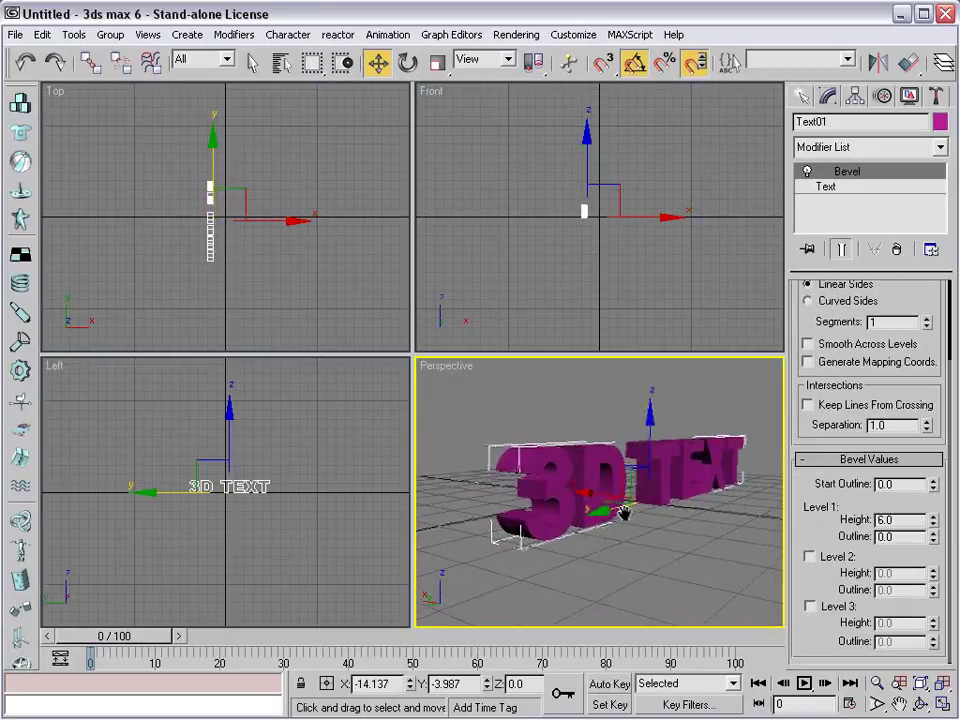
# Step: Add bevel Level 2 (height 1.0, outline -0.5) and Level 3 (height 2.0)
pyautogui.click(818, 562)
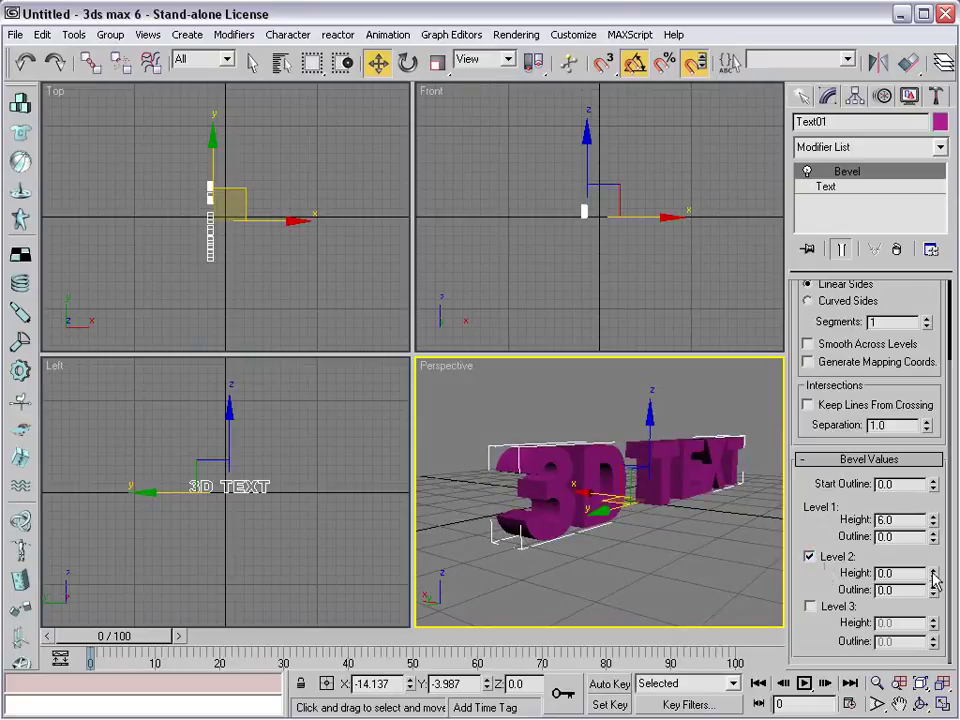
pyautogui.moveTo(935, 580)
pyautogui.mouseDown()
pyautogui.moveTo(935, 572)
pyautogui.moveTo(935, 600)
pyautogui.mouseUp()
pyautogui.write('-')
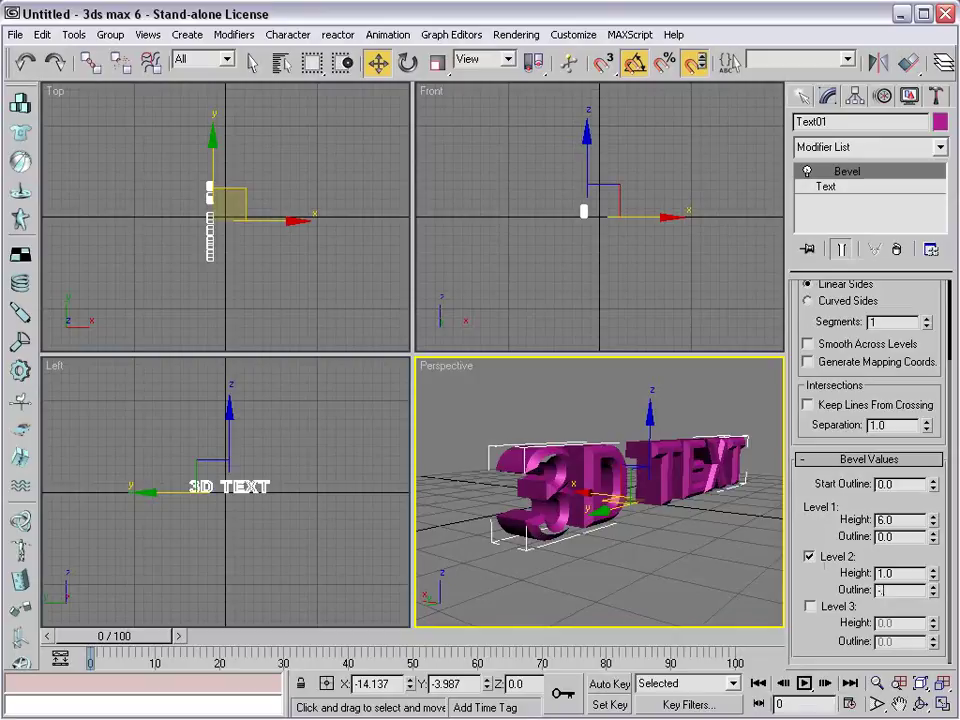
pyautogui.write('0.5')
pyautogui.moveTo(617, 529)
pyautogui.keyDown('alt'); pyautogui.mouseDown(button='middle')
pyautogui.moveTo(654, 521)
pyautogui.moveTo(571, 521)
pyautogui.moveTo(729, 514)
pyautogui.mouseUp(button='middle'); pyautogui.keyUp('alt')
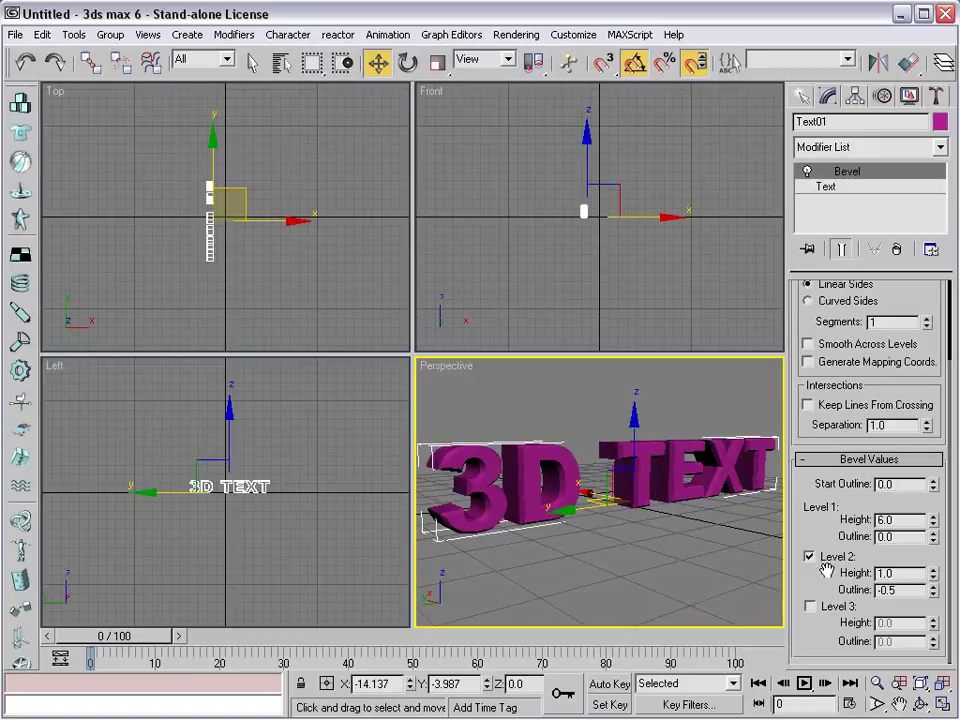
pyautogui.click(810, 606)
pyautogui.moveTo(933, 622)
pyautogui.mouseDown()
pyautogui.moveTo(933, 612)
pyautogui.moveTo(933, 628)
pyautogui.mouseUp()
pyautogui.keyDown('alt'); pyautogui.moveTo(656, 589); pyautogui.dragTo(577, 505, button='middle'); pyautogui.keyUp('alt')
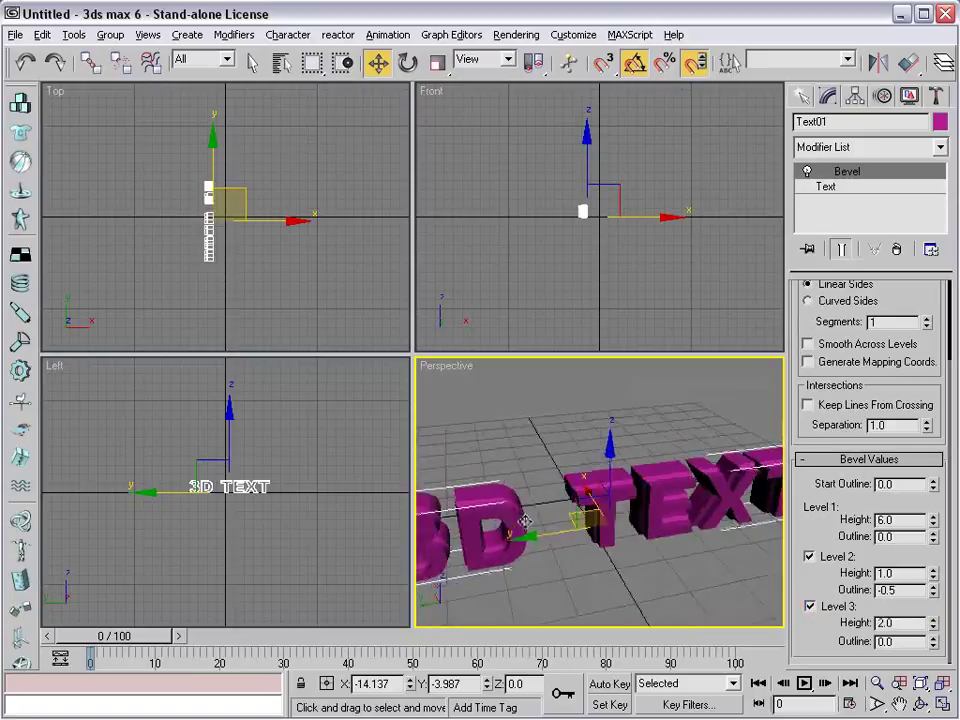
pyautogui.click(718, 561)
pyautogui.moveTo(718, 561)
pyautogui.keyDown('alt'); pyautogui.mouseDown(button='middle')
pyautogui.moveTo(596, 518)
pyautogui.moveTo(577, 527)
pyautogui.moveTo(600, 536)
pyautogui.mouseUp(button='middle'); pyautogui.keyUp('alt')
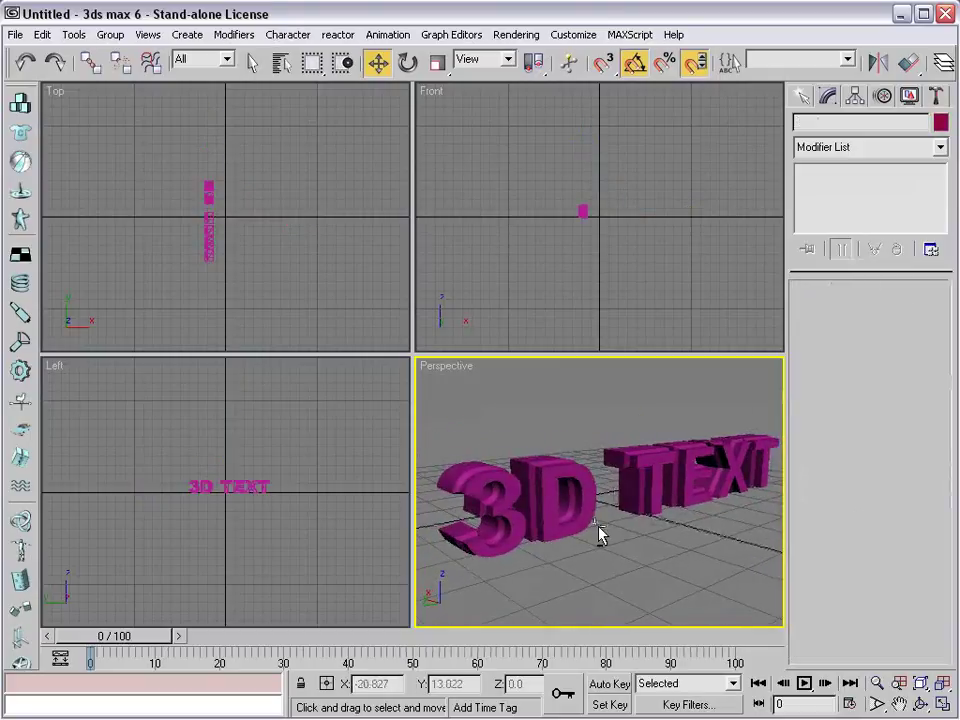
# Step: Shift-drag the 3D TEXT to clone it as an independent Copy, Text02
pyautogui.click(646, 499)
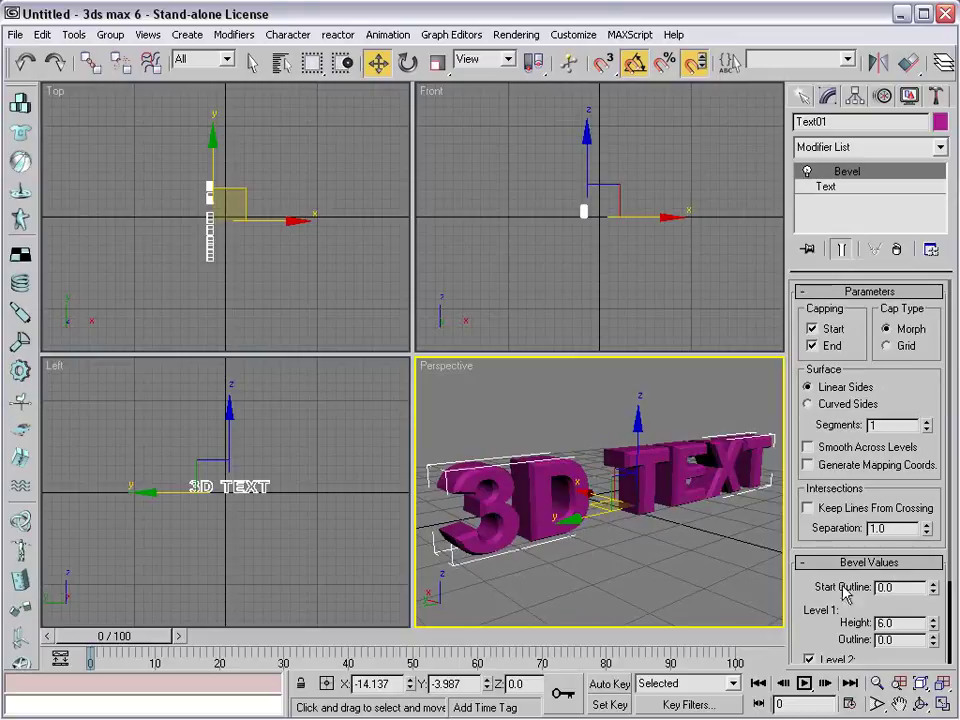
pyautogui.moveTo(621, 537)
pyautogui.keyDown('alt'); pyautogui.mouseDown(button='middle')
pyautogui.moveTo(570, 527)
pyautogui.moveTo(649, 551)
pyautogui.mouseUp(button='middle'); pyautogui.keyUp('alt')
pyautogui.click(649, 551)
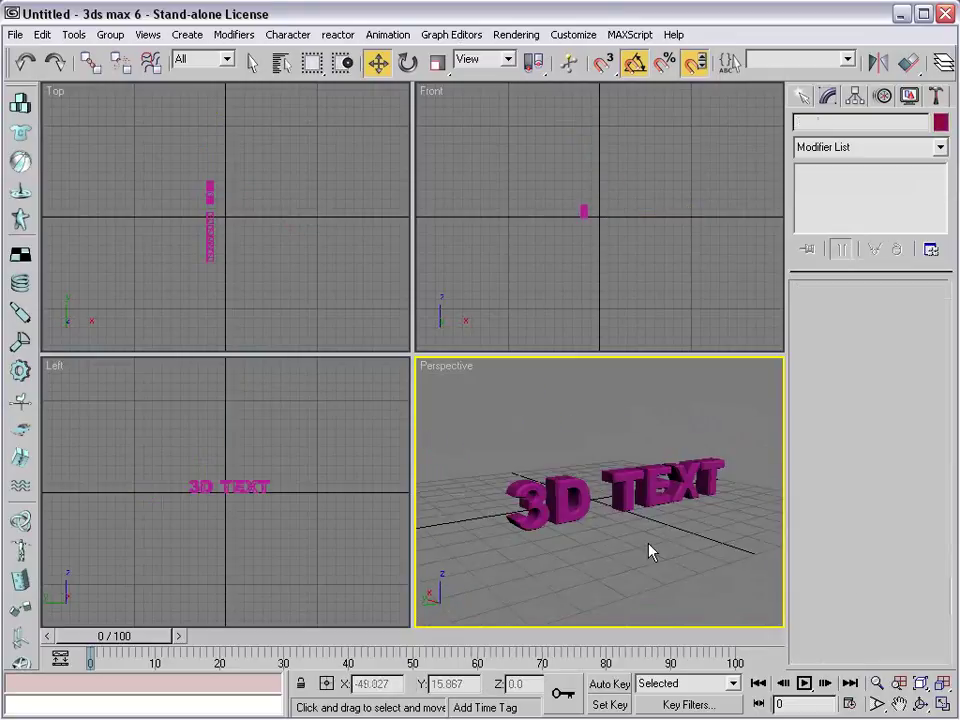
pyautogui.click(621, 486)
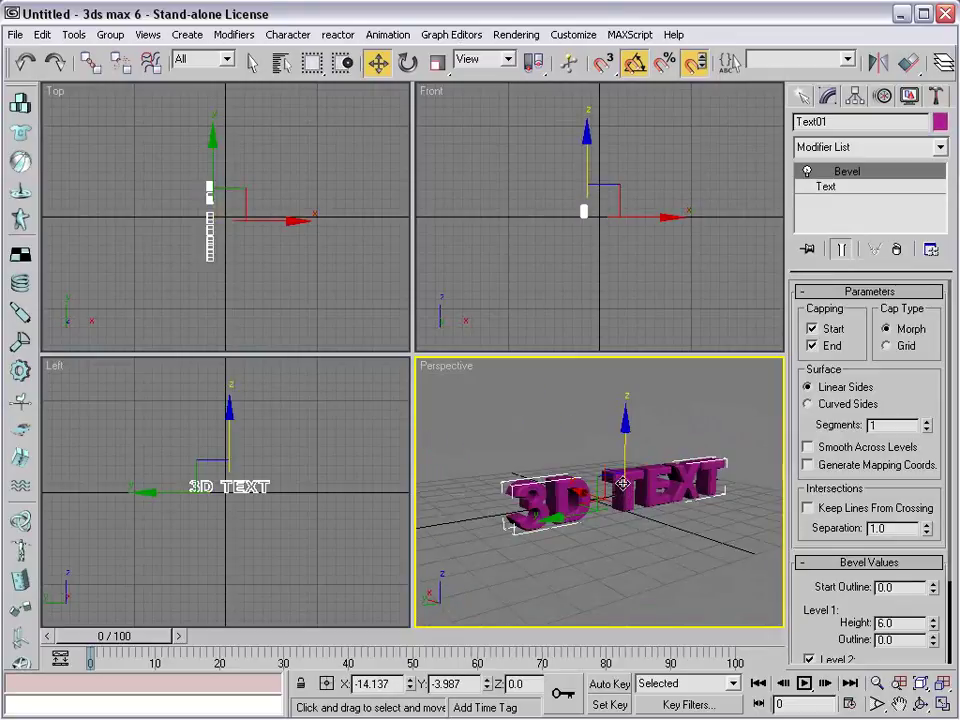
pyautogui.keyDown('shift'); pyautogui.moveTo(590, 496); pyautogui.dragTo(545, 490); pyautogui.keyUp('shift')
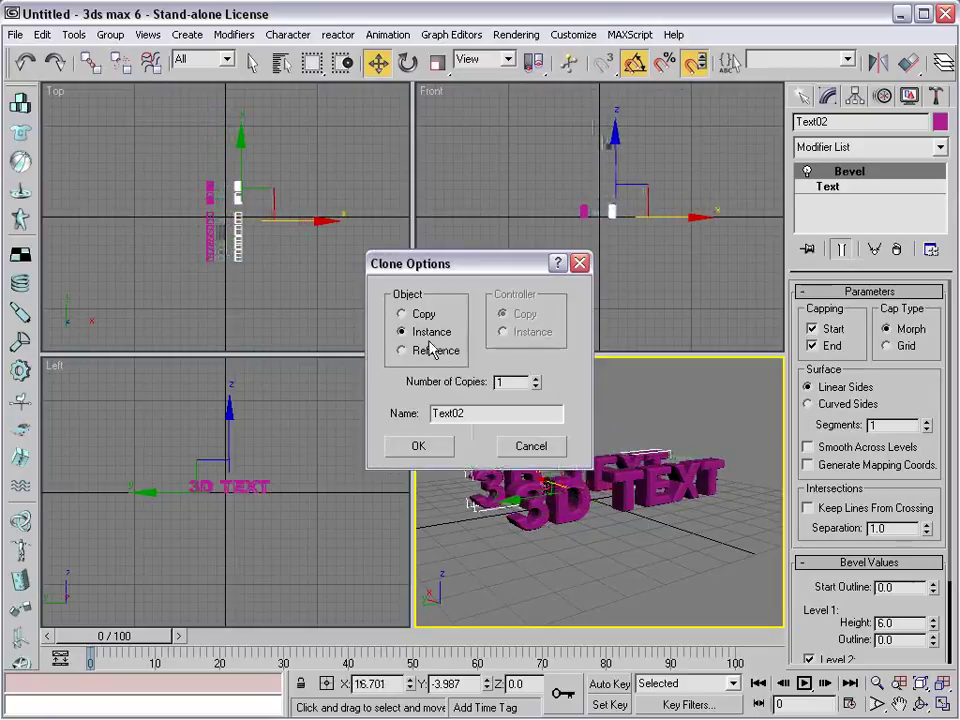
pyautogui.click(412, 316)
pyautogui.click(429, 448)
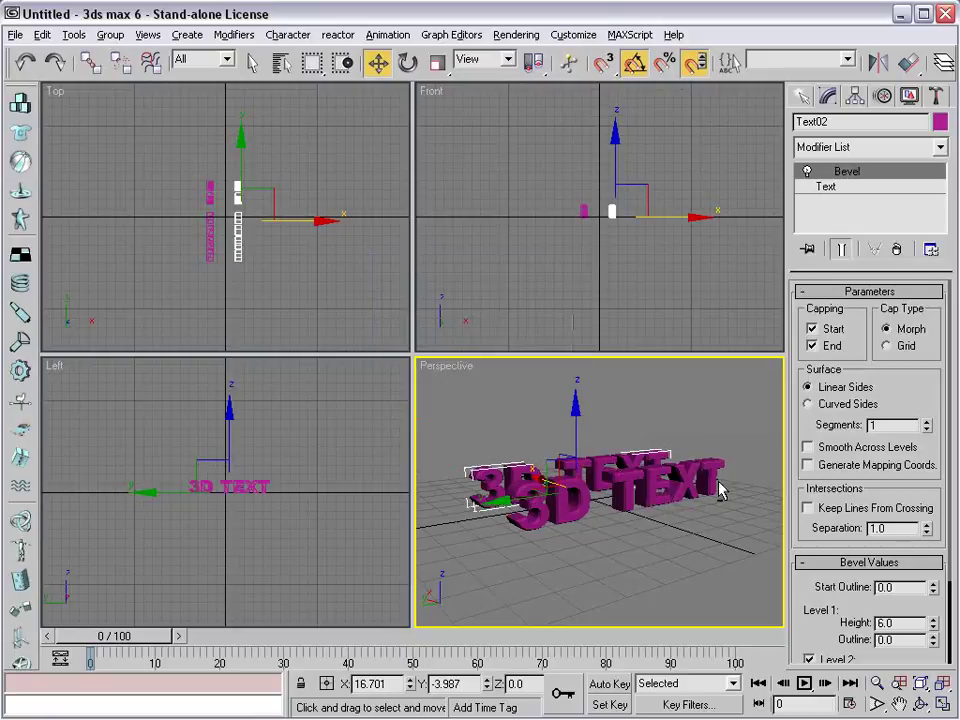
# Step: Move Text02 back over the original beveled lettering
pyautogui.moveTo(722, 489)
pyautogui.keyDown('alt'); pyautogui.mouseDown(button='middle')
pyautogui.moveTo(521, 510)
pyautogui.moveTo(557, 508)
pyautogui.moveTo(536, 527)
pyautogui.mouseUp(button='middle'); pyautogui.keyUp('alt')
pyautogui.moveTo(681, 484); pyautogui.dragTo(585, 490)
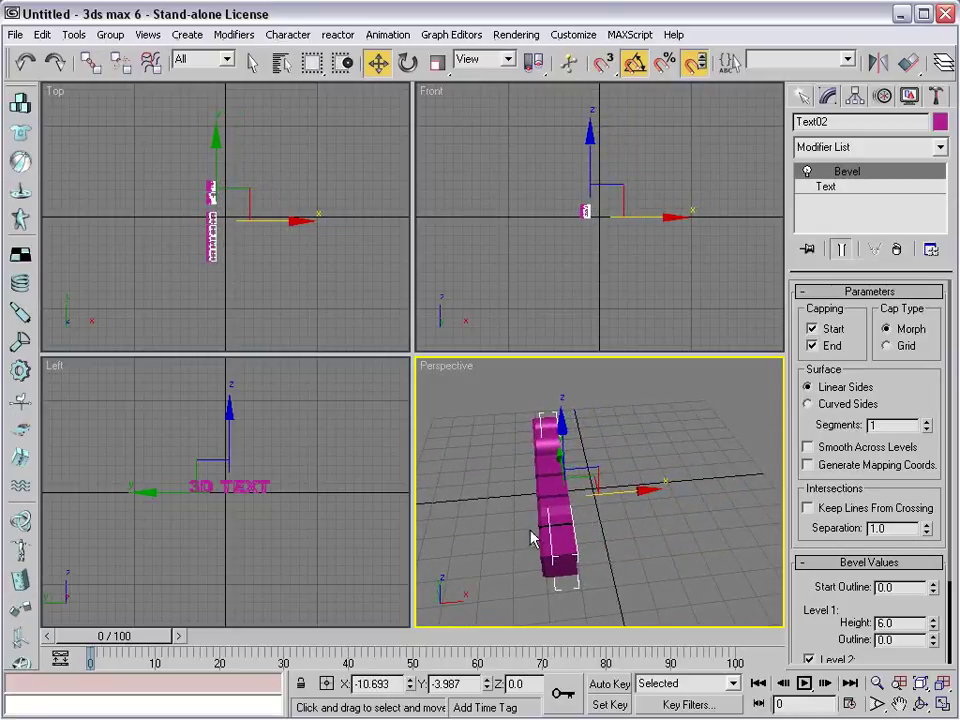
pyautogui.keyDown('alt'); pyautogui.moveTo(536, 546); pyautogui.dragTo(580, 517, button='middle'); pyautogui.keyUp('alt')
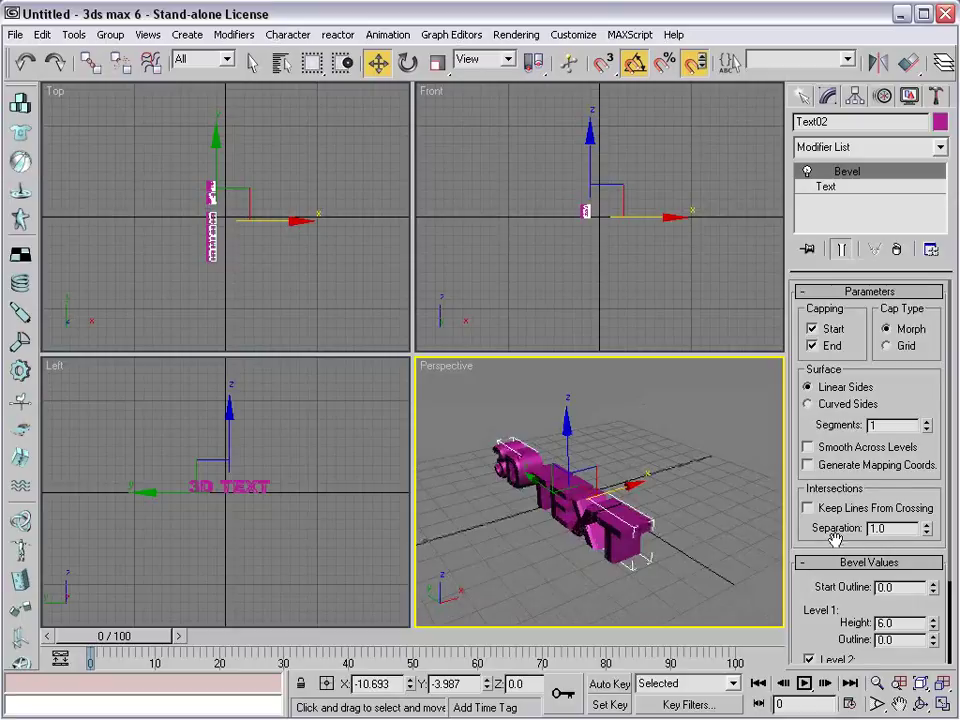
# Step: Turn off bevel Levels 2 and 3 on Text02, leaving a single bevel level
pyautogui.moveTo(834, 539); pyautogui.dragTo(822, 436)
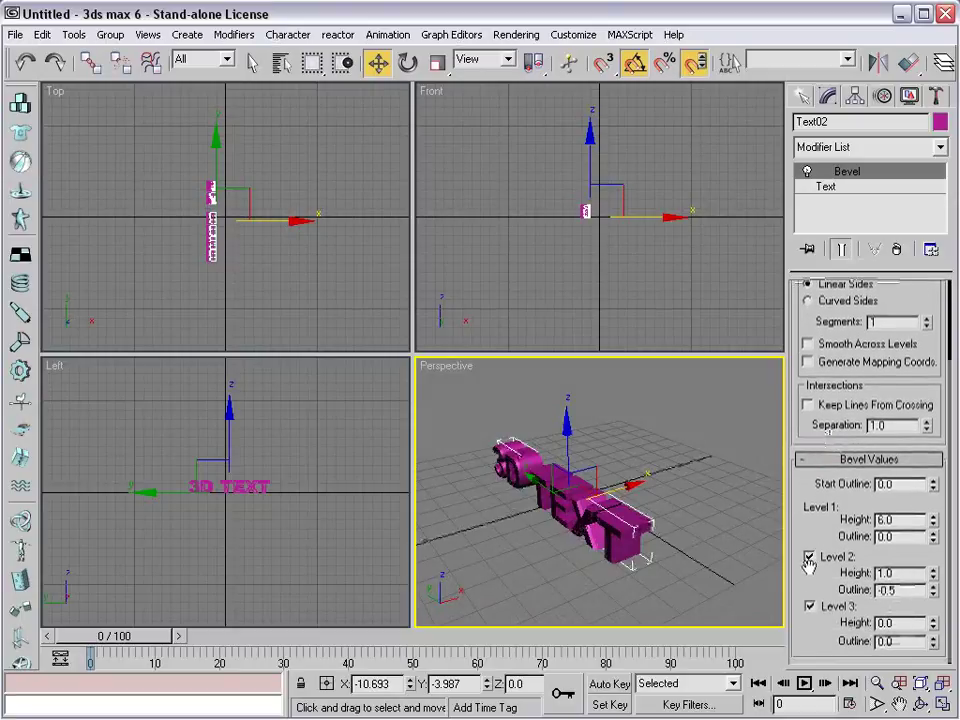
pyautogui.click(810, 605)
pyautogui.click(809, 557)
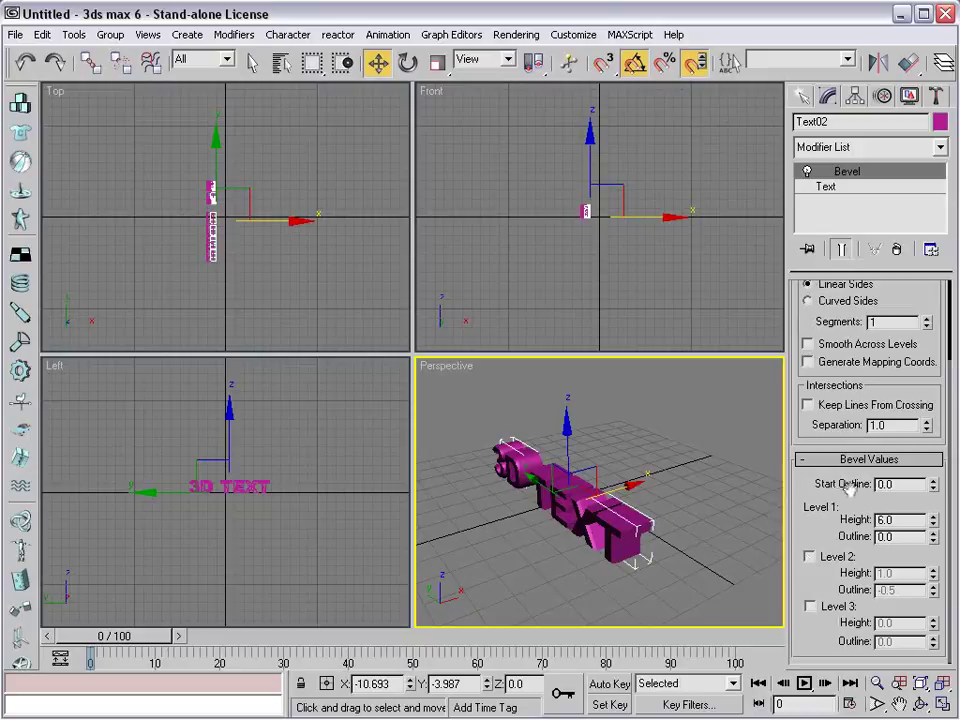
pyautogui.moveTo(935, 490); pyautogui.dragTo(933, 484)
pyautogui.moveTo(582, 520)
pyautogui.keyDown('alt'); pyautogui.mouseDown(button='middle')
pyautogui.moveTo(553, 484)
pyautogui.moveTo(527, 493)
pyautogui.mouseUp(button='middle'); pyautogui.keyUp('alt')
pyautogui.scroll(3, 527, 493)
pyautogui.scroll(2, 527, 493)
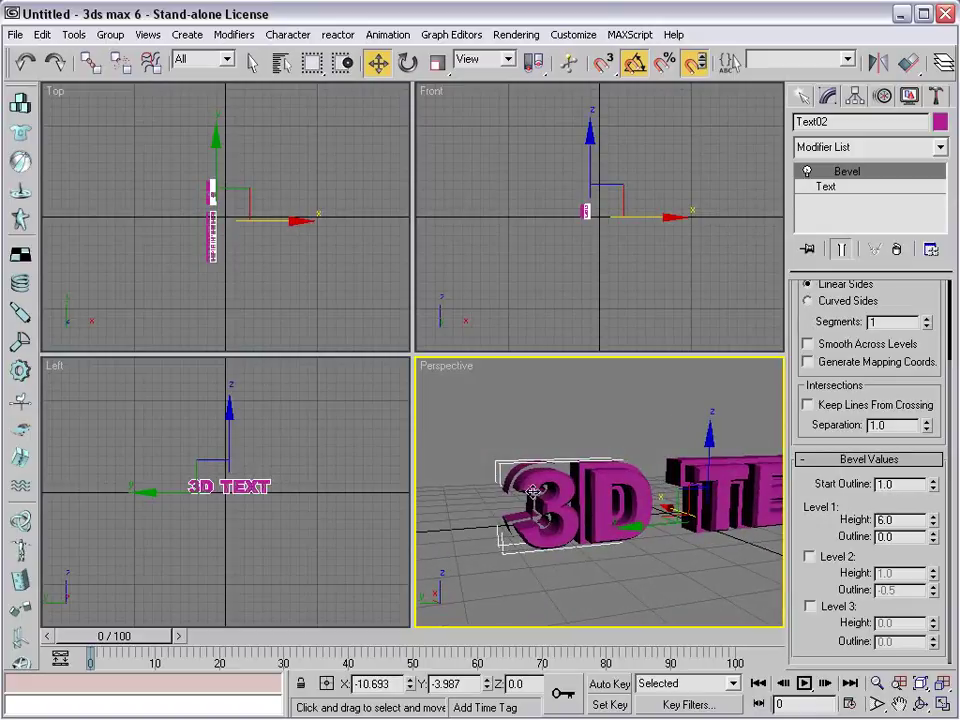
pyautogui.scroll(3, 533, 503)
pyautogui.scroll(-1, 586, 463)
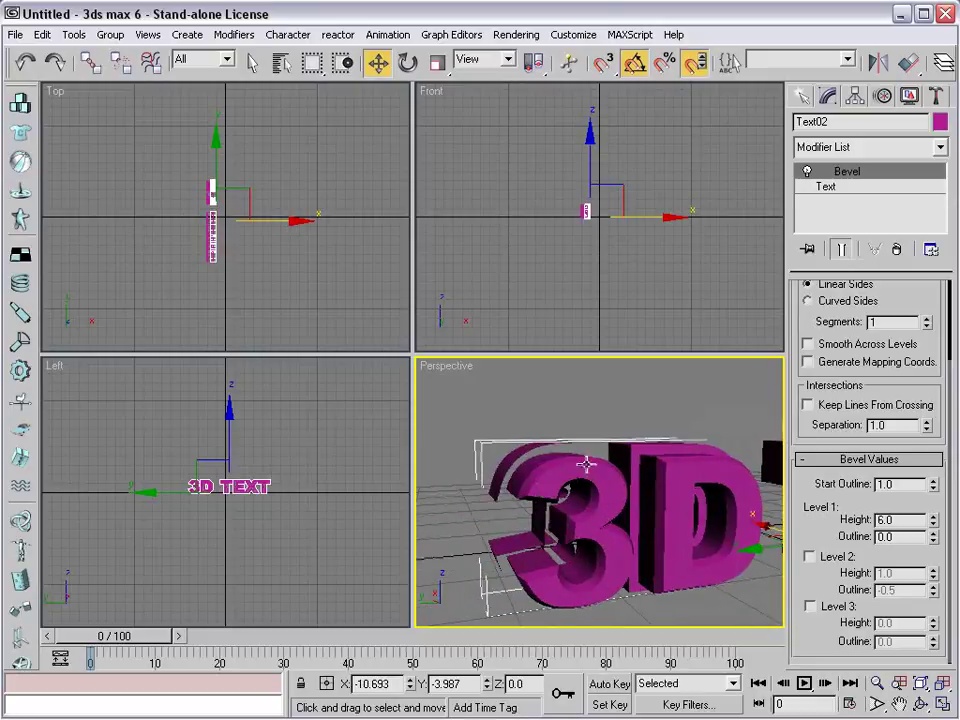
# Step: Enable Keep Lines From Crossing and set Text02's bevel Start Outline to 0.5
pyautogui.click(808, 405)
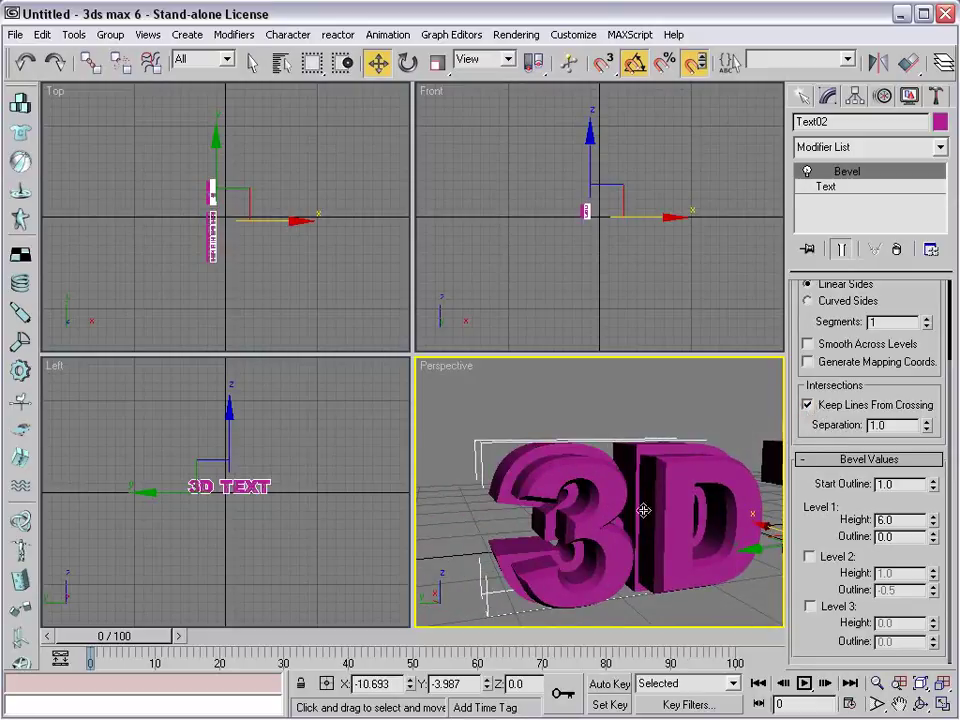
pyautogui.scroll(-2, 636, 540)
pyautogui.scroll(-2, 634, 540)
pyautogui.scroll(-2, 634, 540)
pyautogui.moveTo(675, 540); pyautogui.dragTo(661, 525, button='middle')
pyautogui.scroll(2, 652, 521)
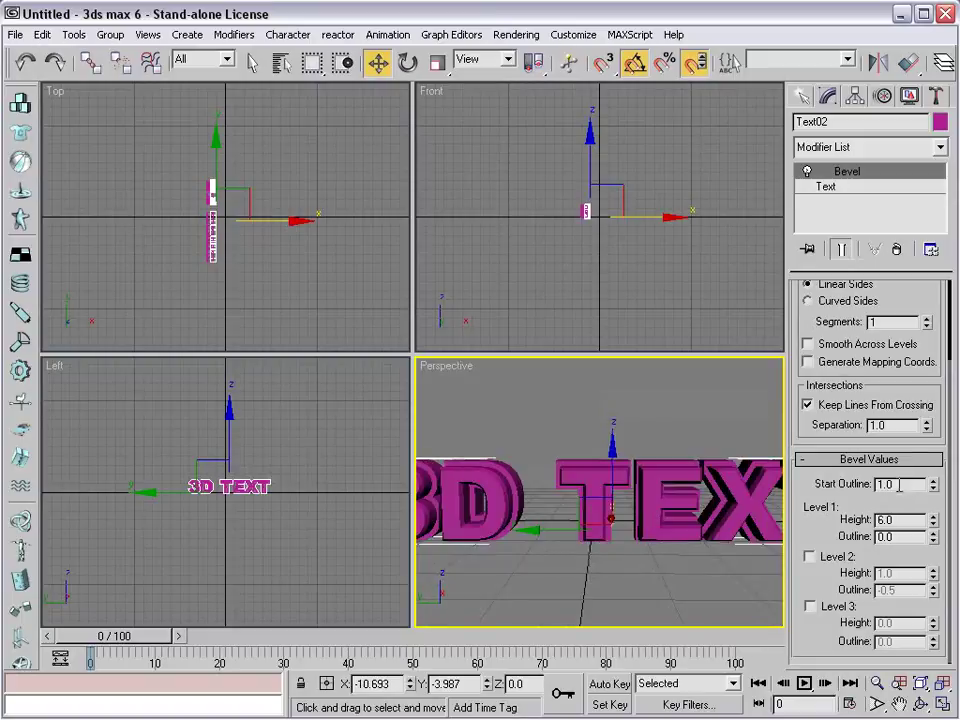
pyautogui.press('Return')
pyautogui.write('0.5')
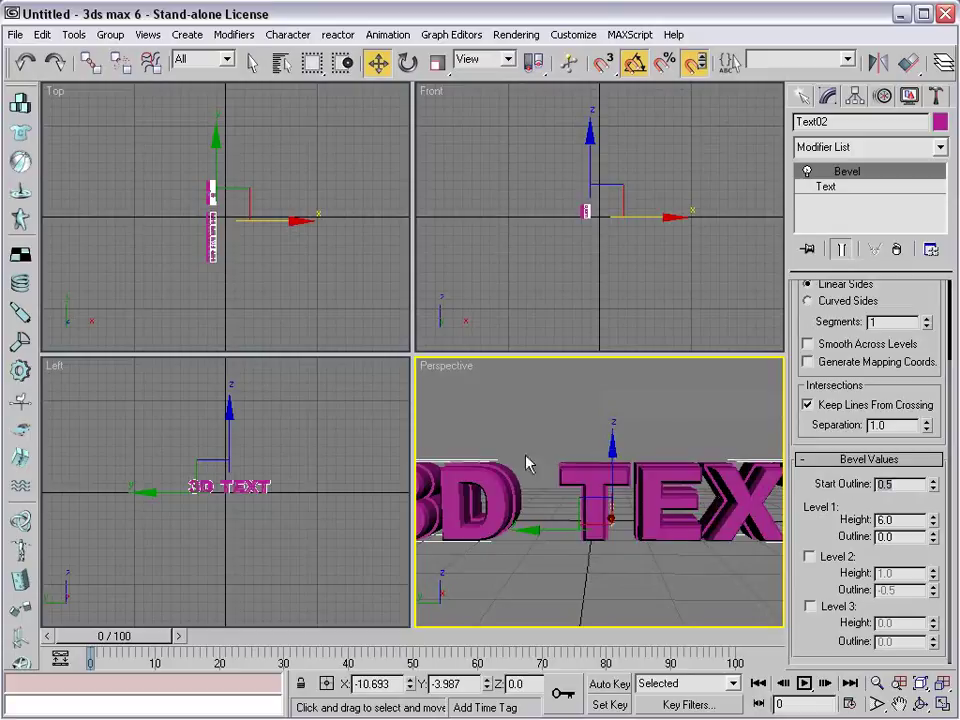
pyautogui.click(527, 462)
pyautogui.moveTo(551, 529)
pyautogui.keyDown('alt'); pyautogui.mouseDown(button='middle')
pyautogui.moveTo(611, 521)
pyautogui.moveTo(603, 532)
pyautogui.moveTo(593, 525)
pyautogui.mouseUp(button='middle'); pyautogui.keyUp('alt')
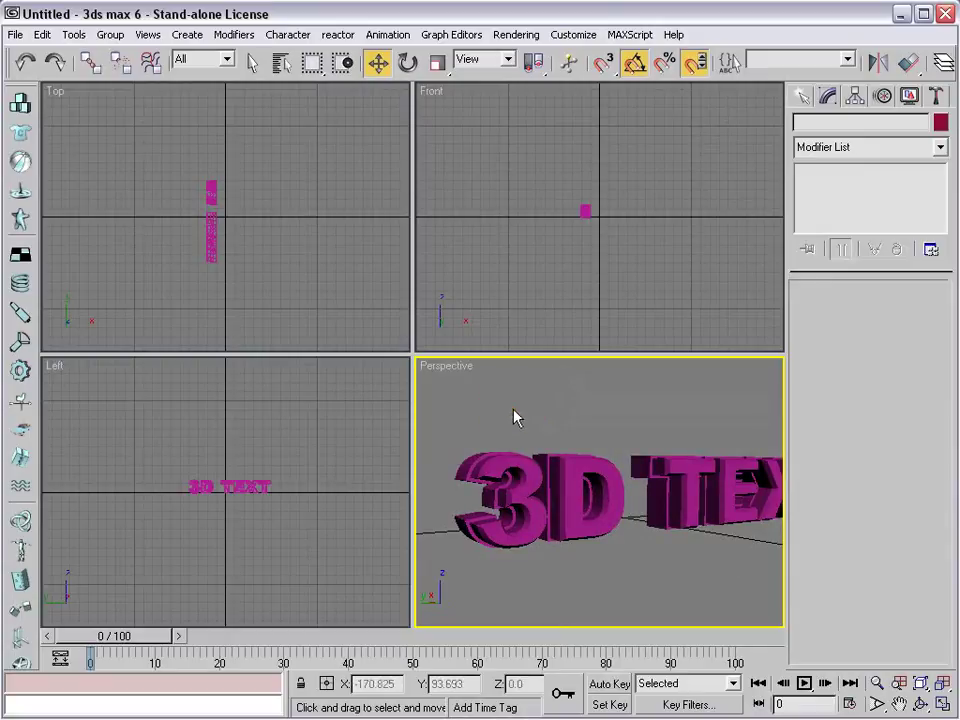
# Step: Open the Material Editor and pick Metal_Chrome from the standard material library
pyautogui.press('m')
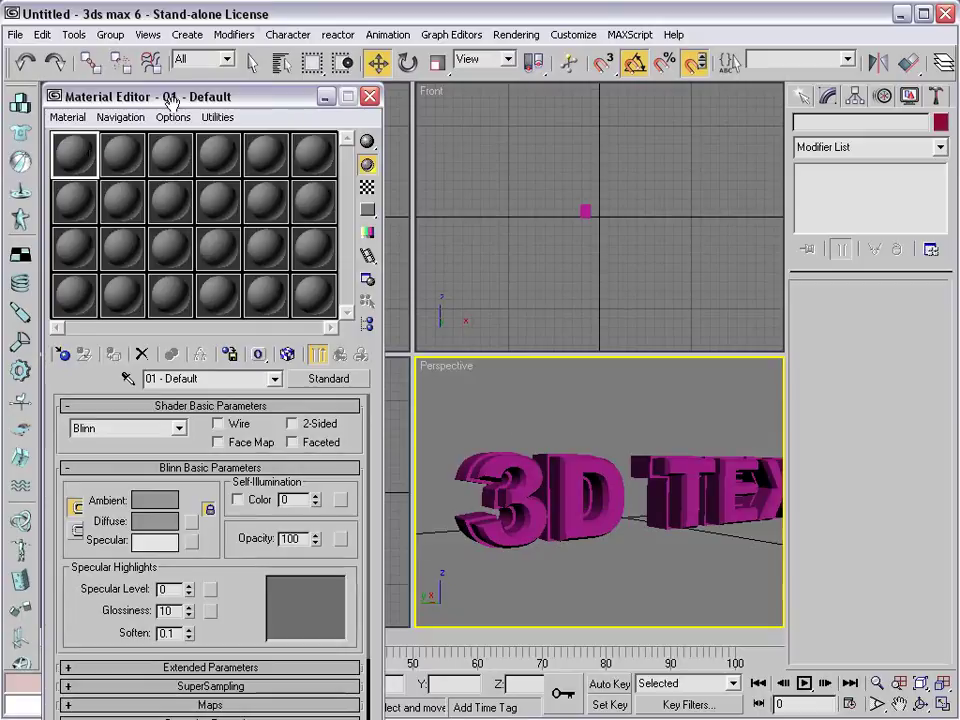
pyautogui.moveTo(255, 80)
pyautogui.mouseDown()
pyautogui.moveTo(251, 122)
pyautogui.moveTo(255, 81)
pyautogui.mouseUp()
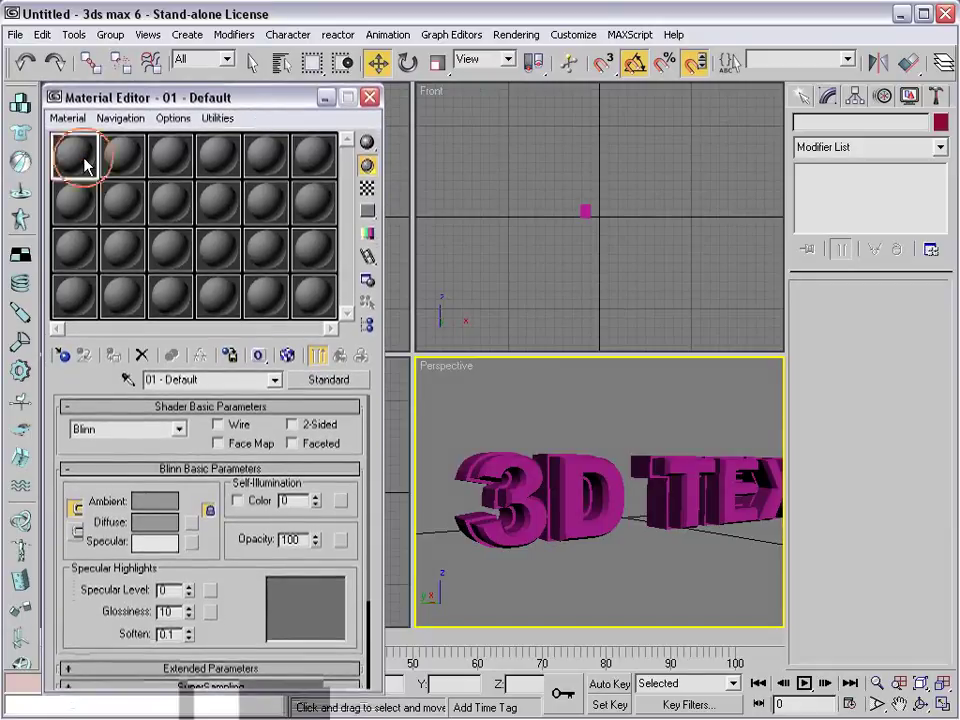
pyautogui.click(320, 388)
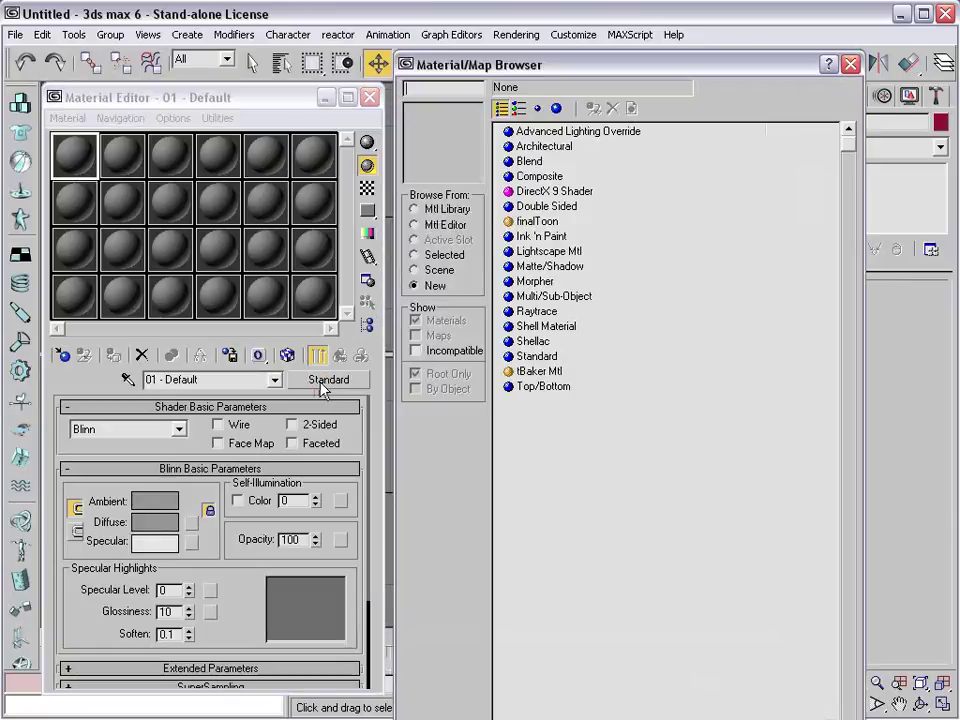
pyautogui.click(424, 209)
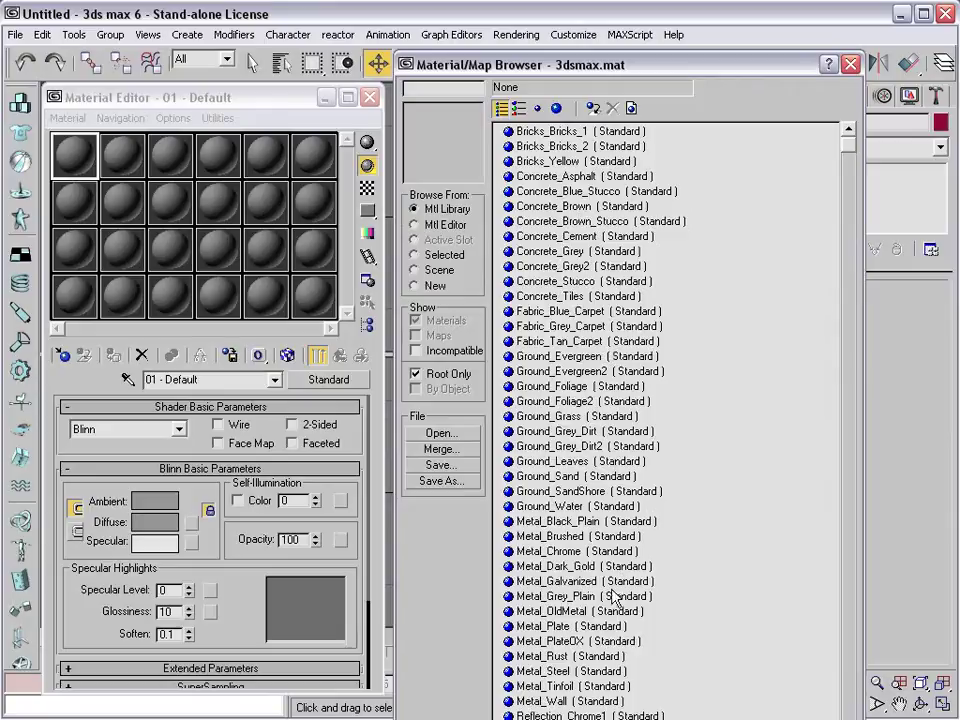
pyautogui.click(553, 551)
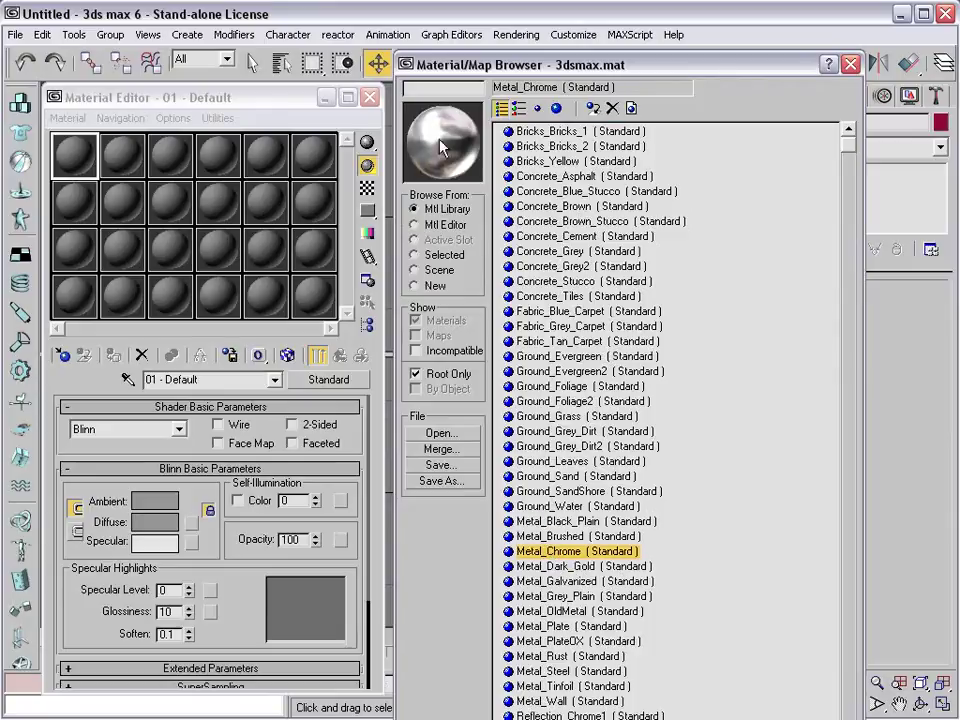
# Step: Load Metal_Chrome into the Material Editor and apply it to the text
pyautogui.doubleClick(553, 551)
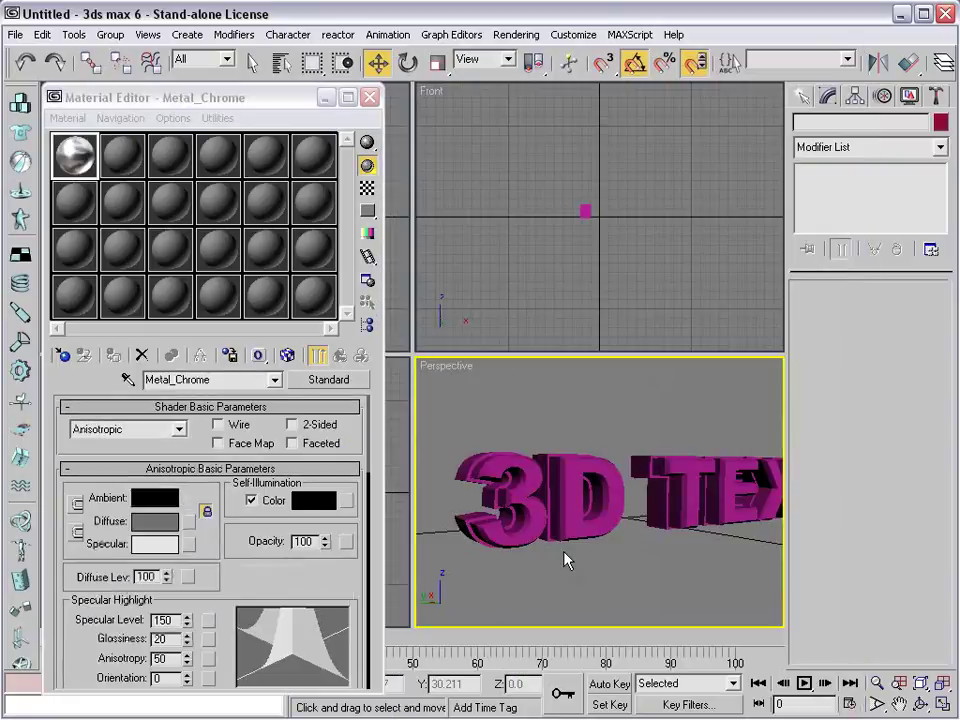
pyautogui.moveTo(75, 153)
pyautogui.mouseDown()
pyautogui.moveTo(533, 484)
pyautogui.moveTo(527, 470)
pyautogui.mouseUp()
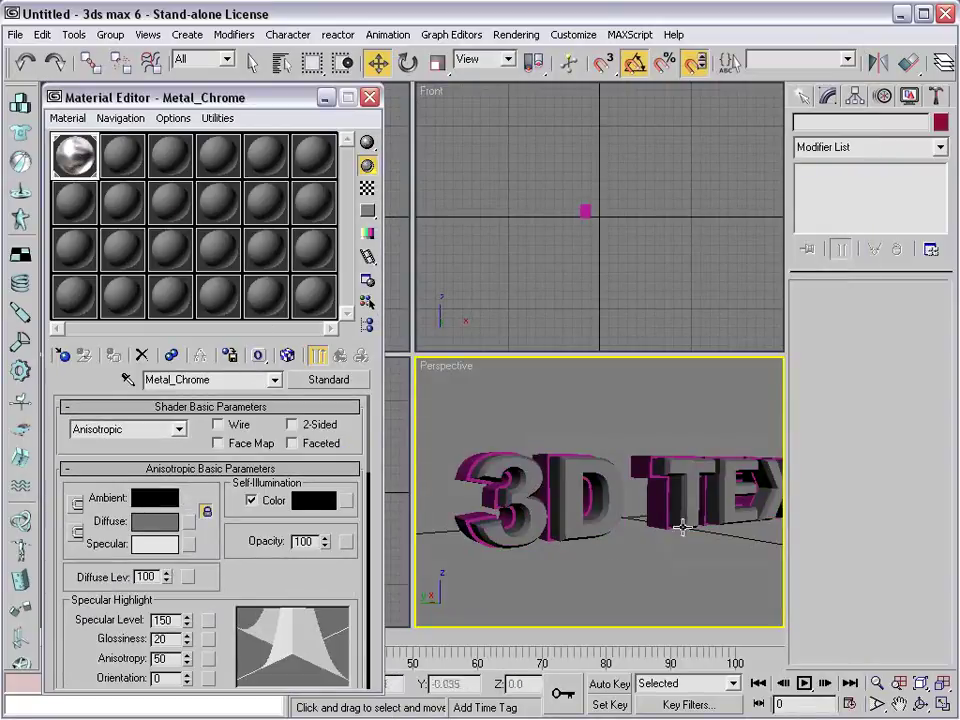
pyautogui.click(116, 156)
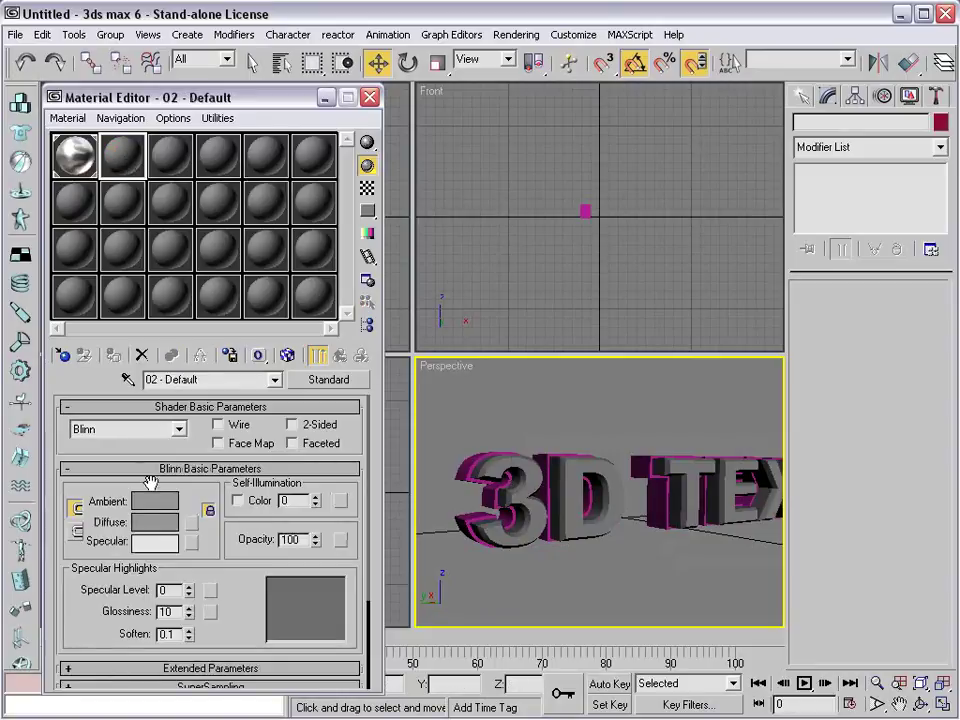
# Step: Give a new material a dark grey 40 ambient/diffuse colour and specular level 33
pyautogui.click(155, 501)
pyautogui.click(540, 137)
pyautogui.moveTo(548, 138); pyautogui.dragTo(527, 175)
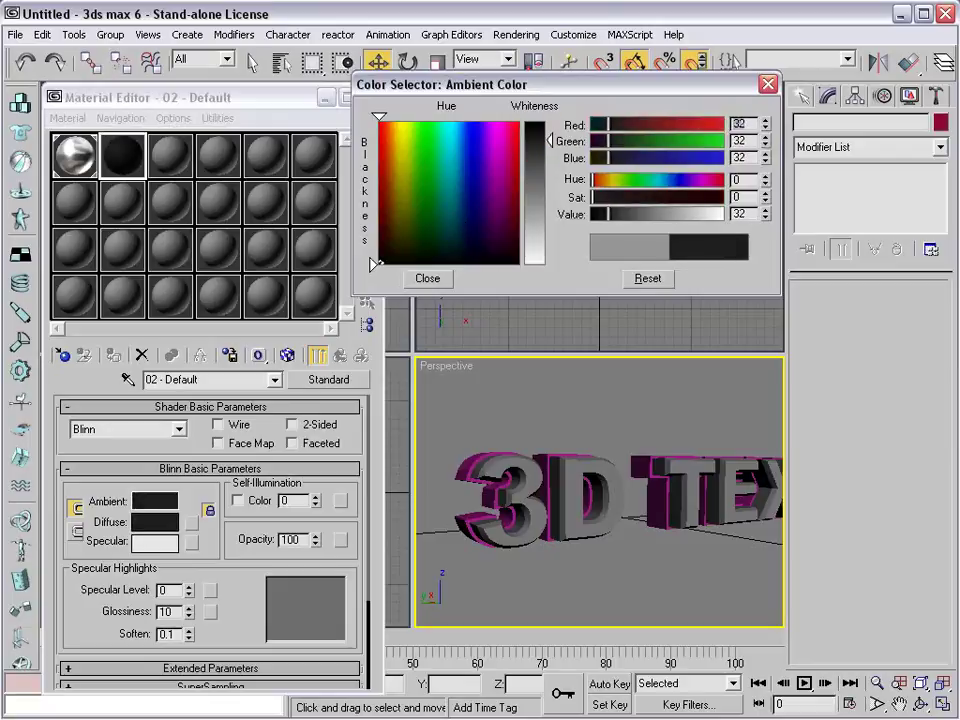
pyautogui.click(427, 280)
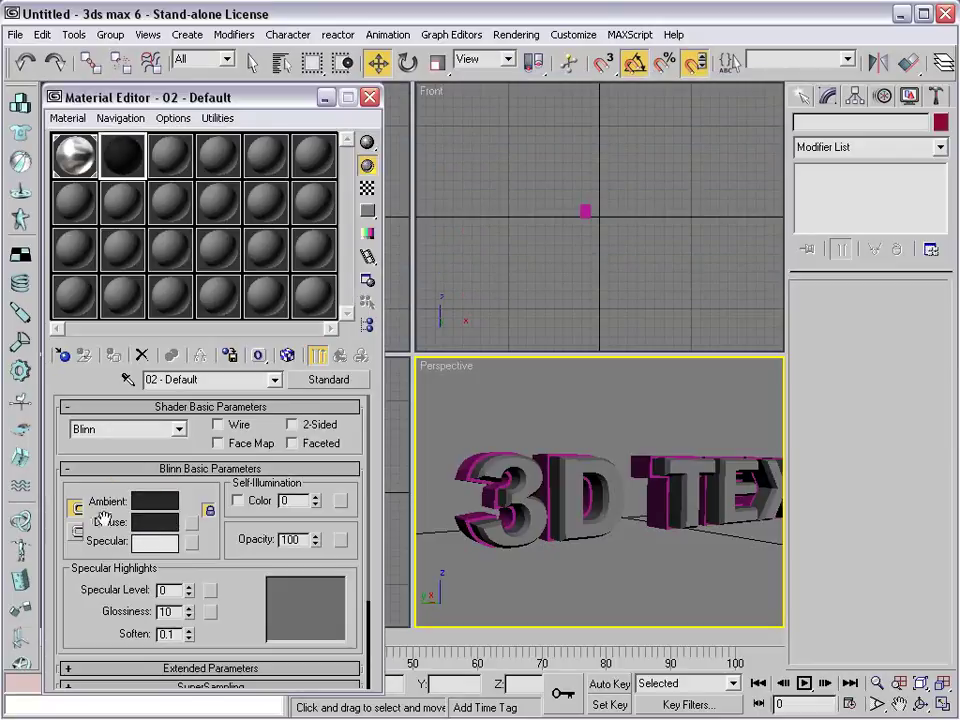
pyautogui.scroll(-2, 225, 535)
pyautogui.scroll(-1, 220, 500)
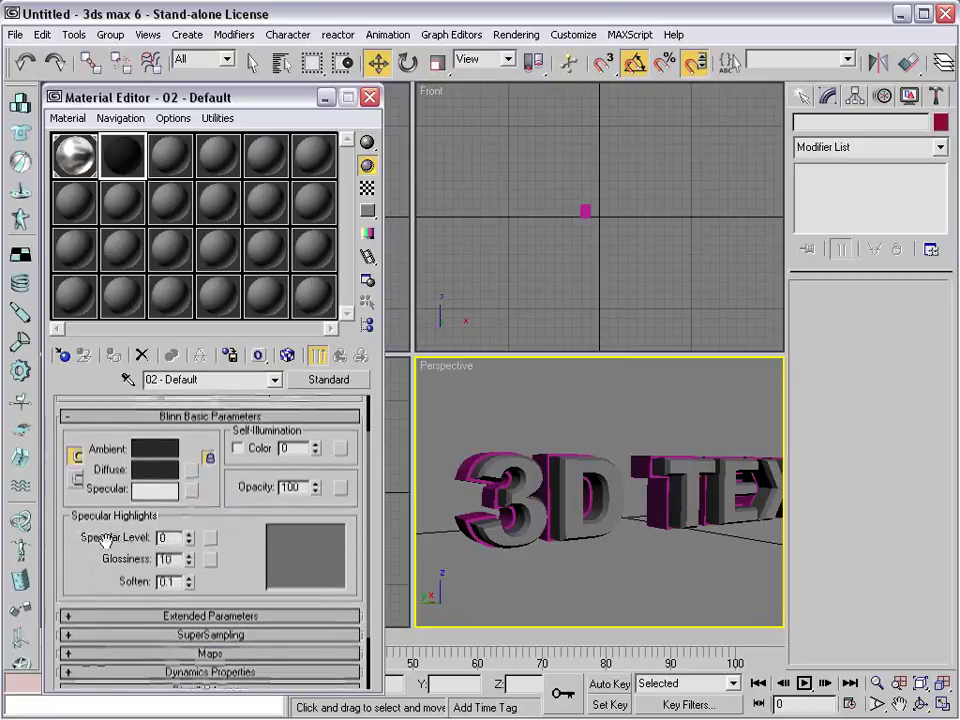
pyautogui.moveTo(189, 541); pyautogui.dragTo(189, 510)
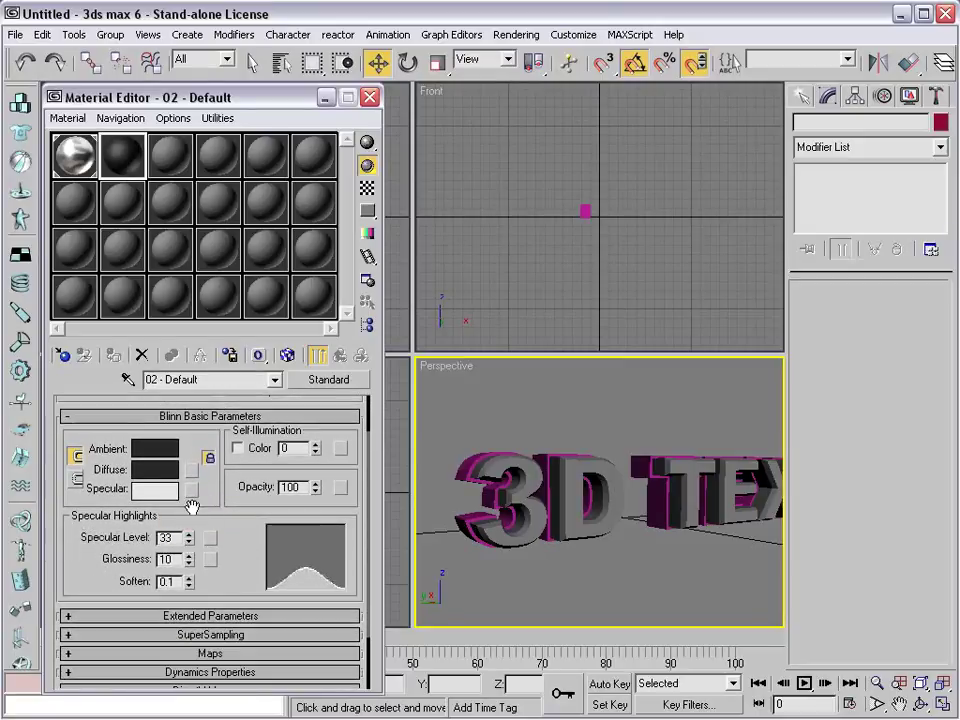
# Step: Preview the dark grey material enlarged, then apply it to the 3D TEXT object
pyautogui.moveTo(110, 128); pyautogui.dragTo(217, 215)
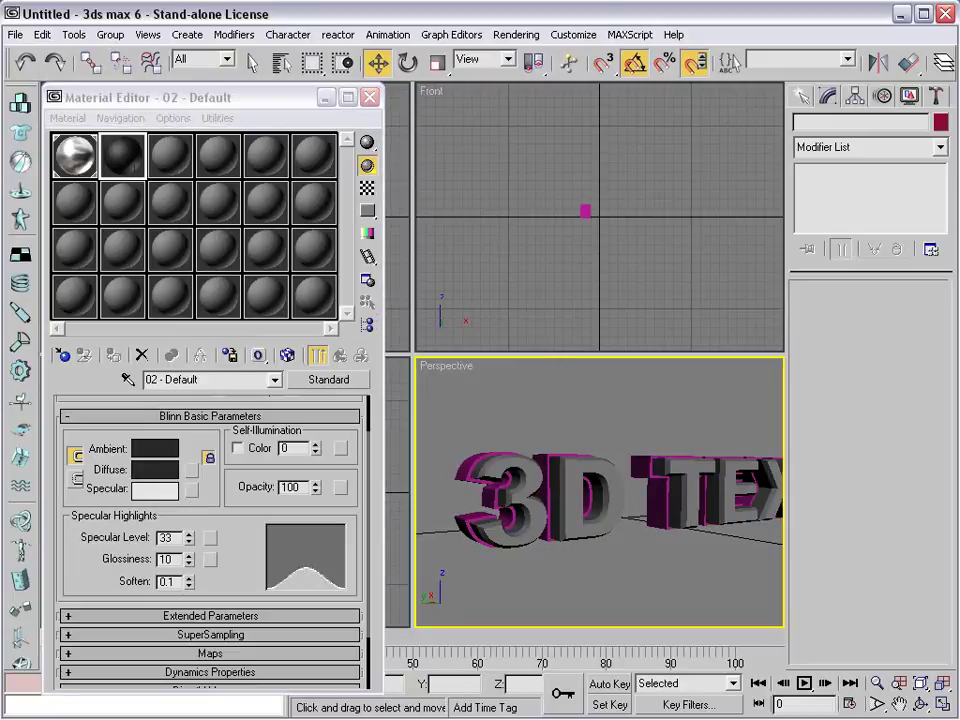
pyautogui.doubleClick(121, 155)
pyautogui.moveTo(692, 193); pyautogui.dragTo(570, 154)
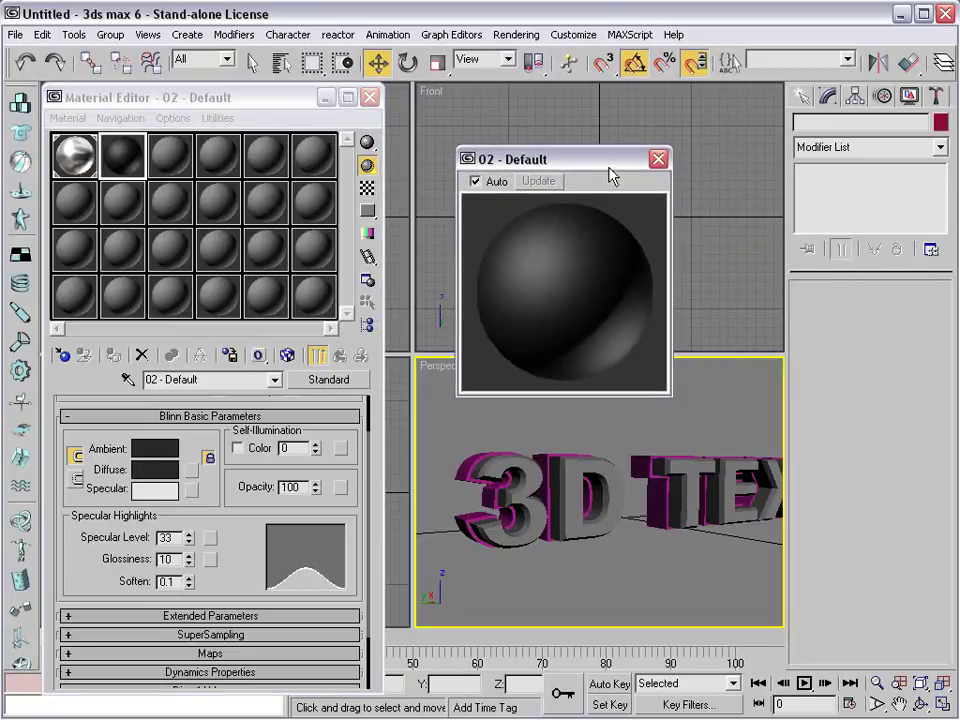
pyautogui.click(658, 159)
pyautogui.moveTo(110, 130)
pyautogui.mouseDown()
pyautogui.moveTo(457, 465)
pyautogui.moveTo(470, 458)
pyautogui.mouseUp()
pyautogui.scroll(-3, 585, 481)
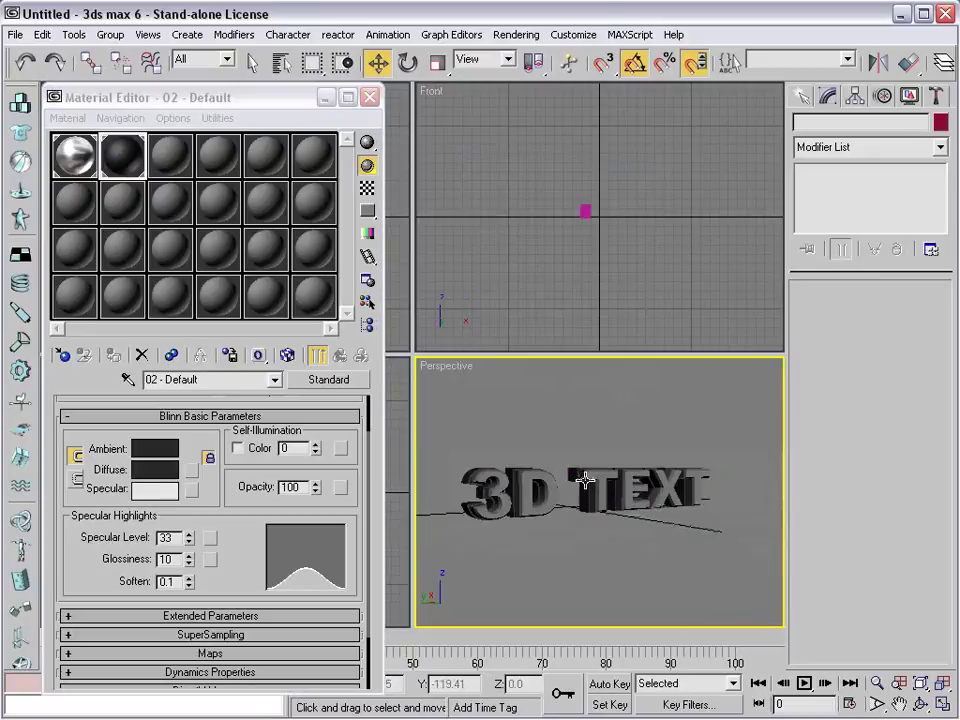
pyautogui.moveTo(585, 481); pyautogui.dragTo(603, 483, button='middle')
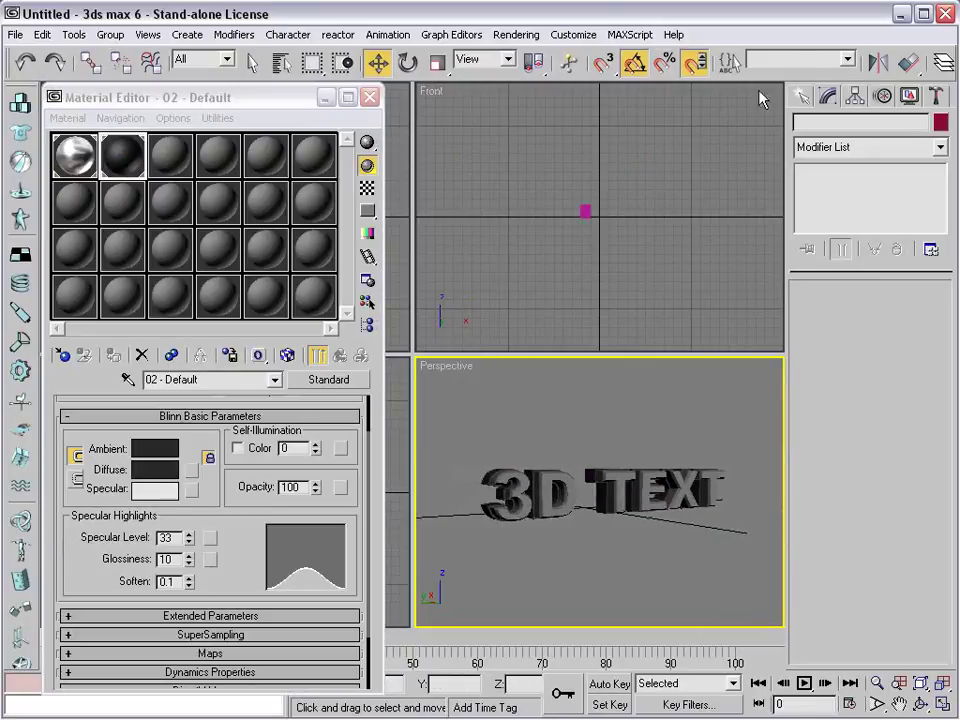
pyautogui.moveTo(800, 64); pyautogui.dragTo(555, 64)
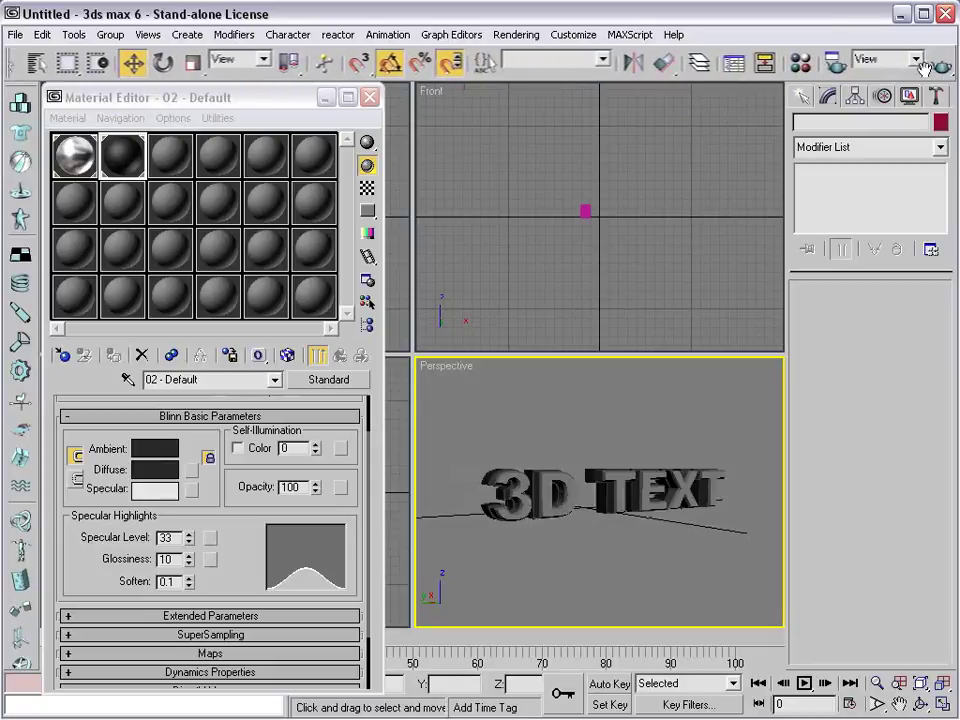
# Step: Render a test frame of the Perspective view and check its alpha channel
pyautogui.click(940, 64)
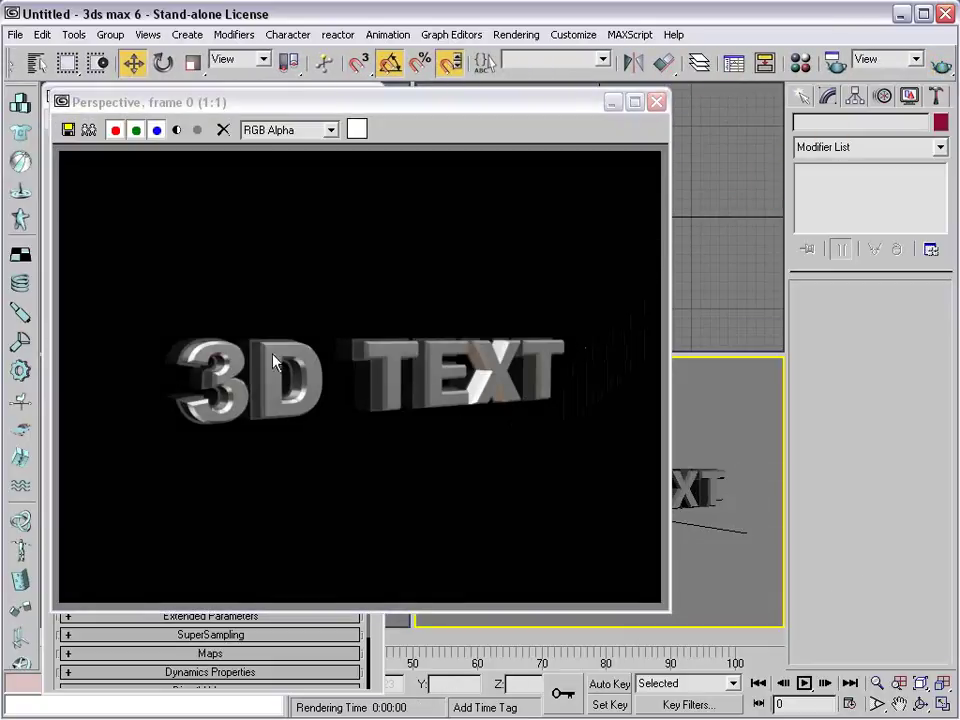
pyautogui.click(178, 131)
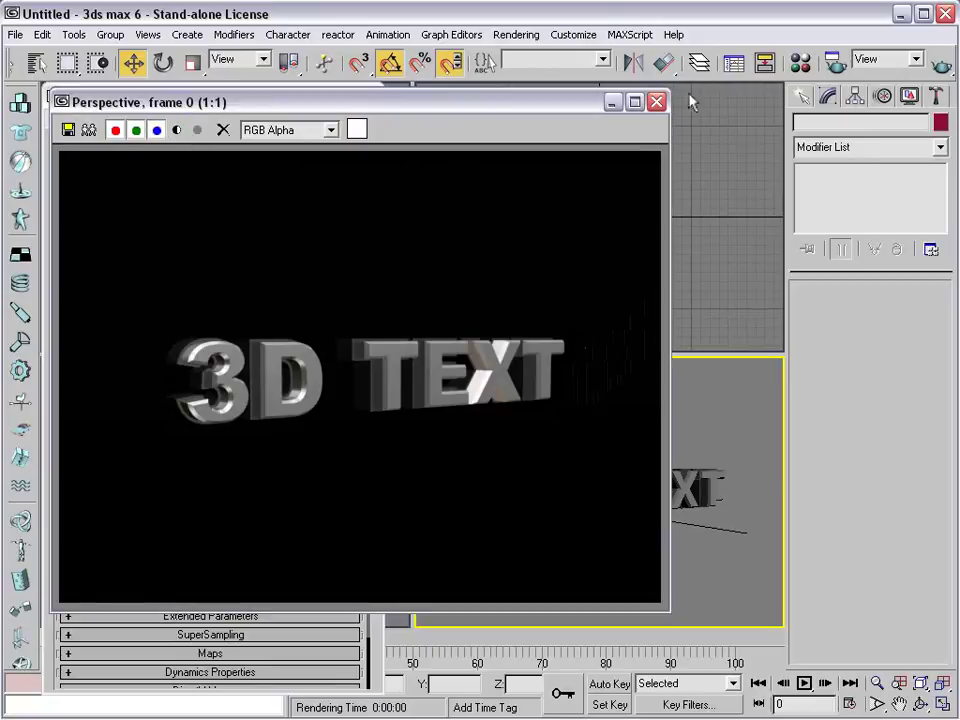
pyautogui.click(656, 102)
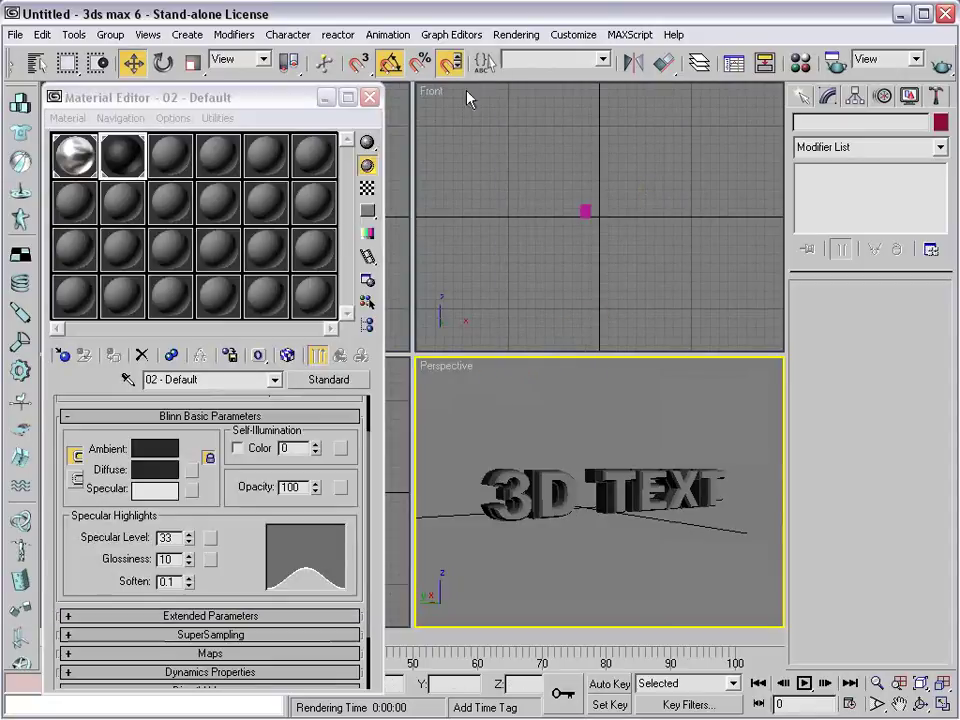
# Step: Set the environment background colour to medium grey 89 and render again
pyautogui.click(516, 34)
pyautogui.click(522, 66)
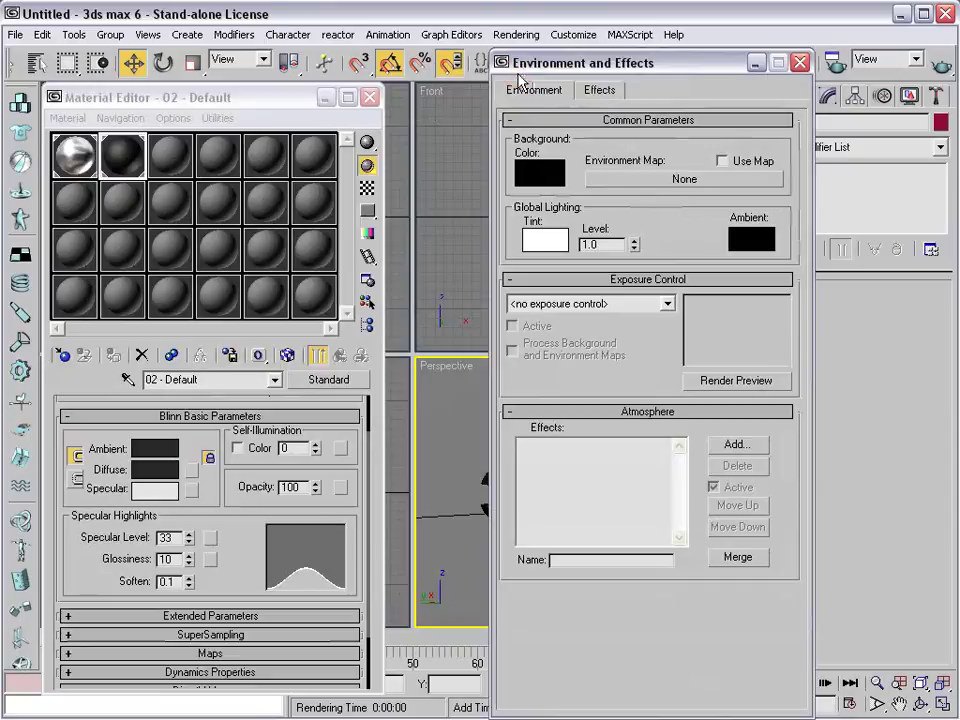
pyautogui.click(539, 180)
pyautogui.moveTo(536, 154); pyautogui.dragTo(537, 172)
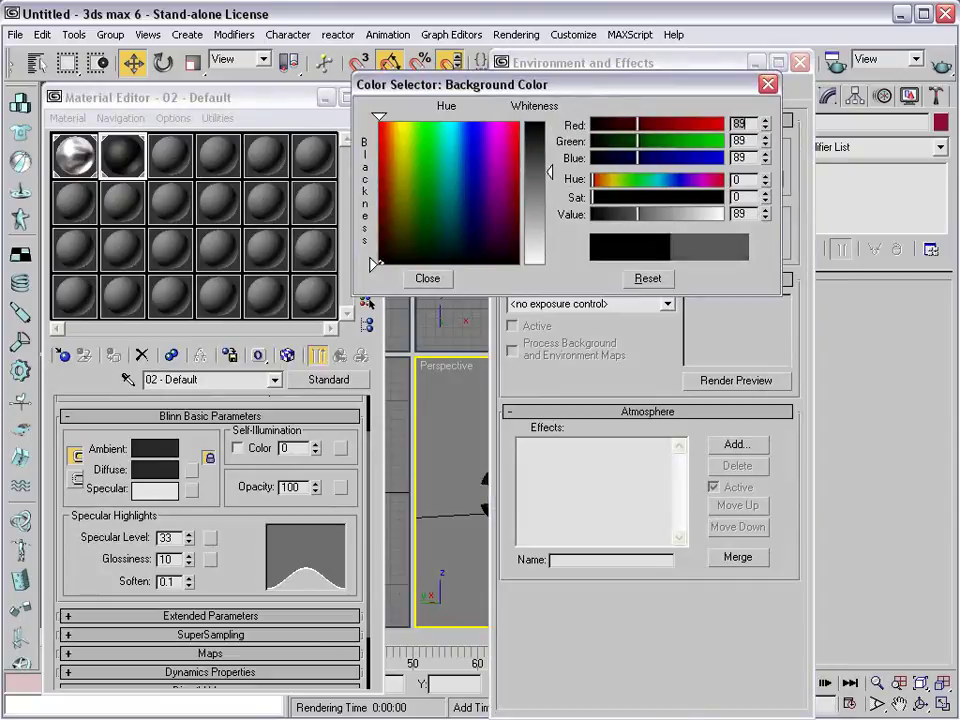
pyautogui.click(427, 279)
pyautogui.click(800, 62)
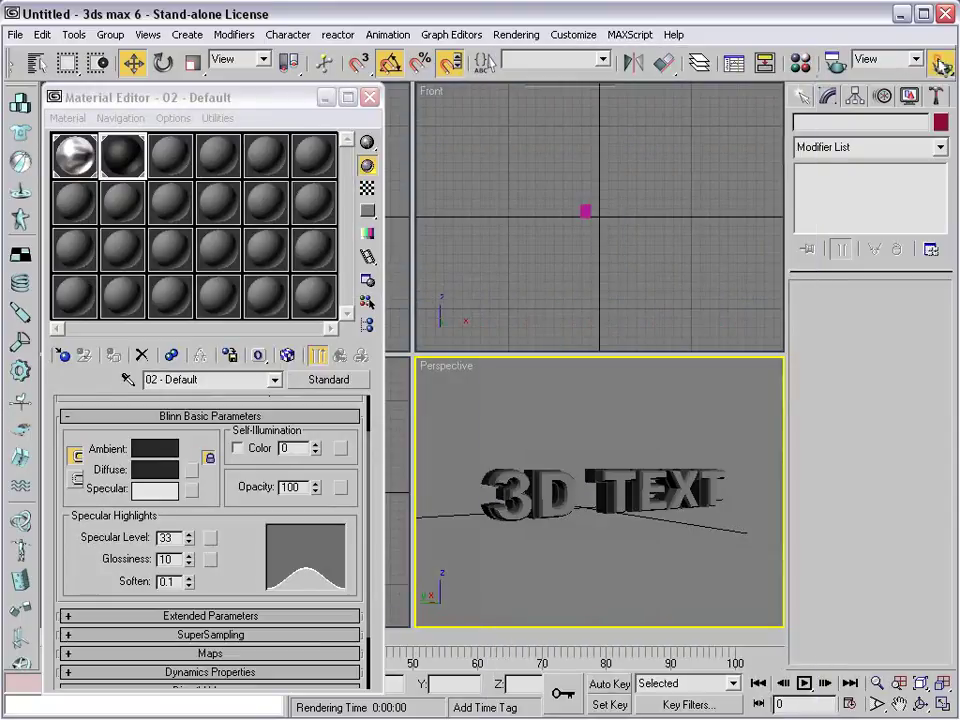
pyautogui.click(940, 64)
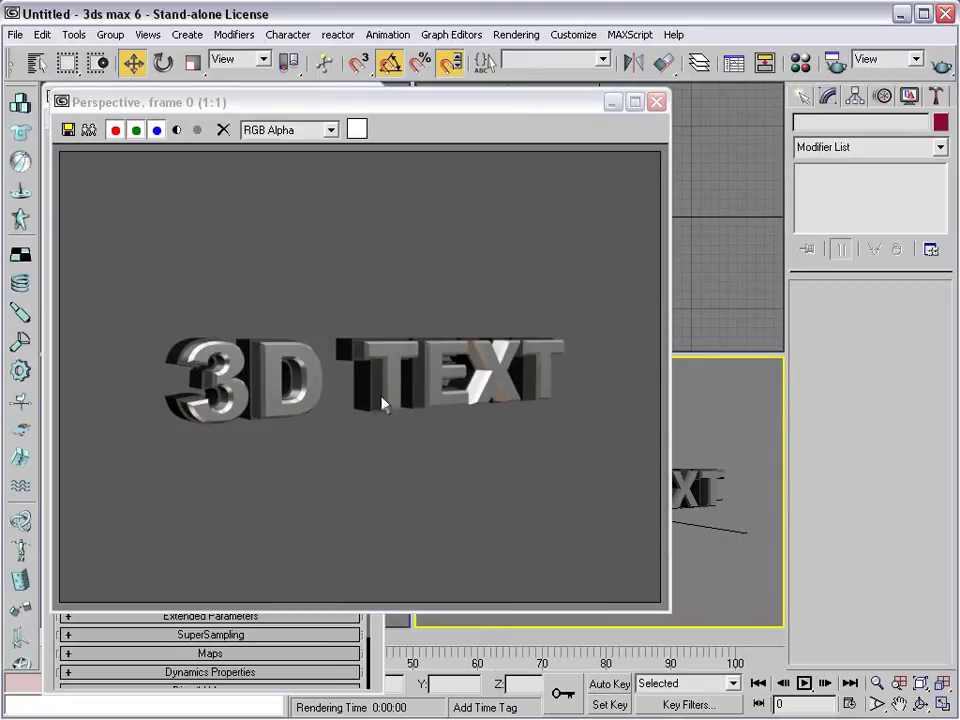
pyautogui.click(656, 102)
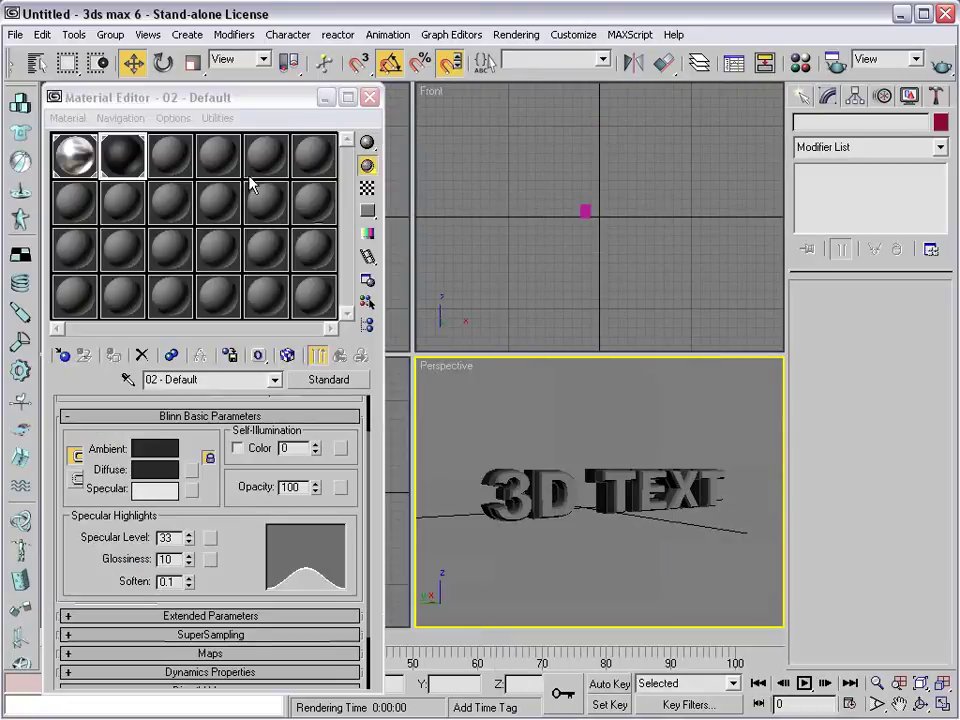
# Step: Review the second material's ambient colour, then re-render the Perspective view
pyautogui.click(122, 156)
pyautogui.click(158, 451)
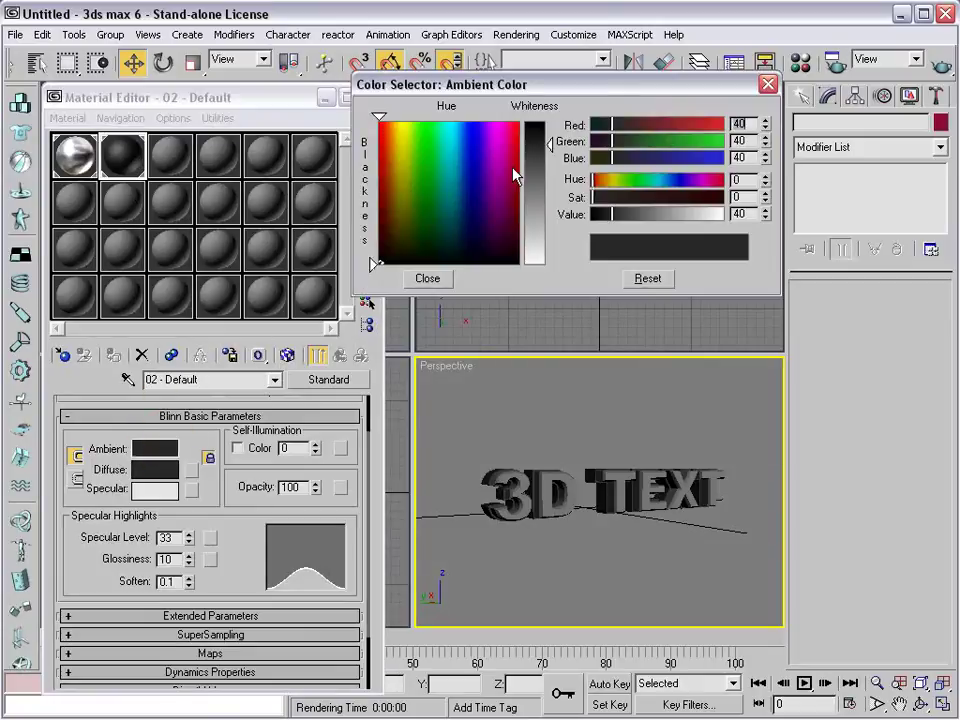
pyautogui.click(427, 278)
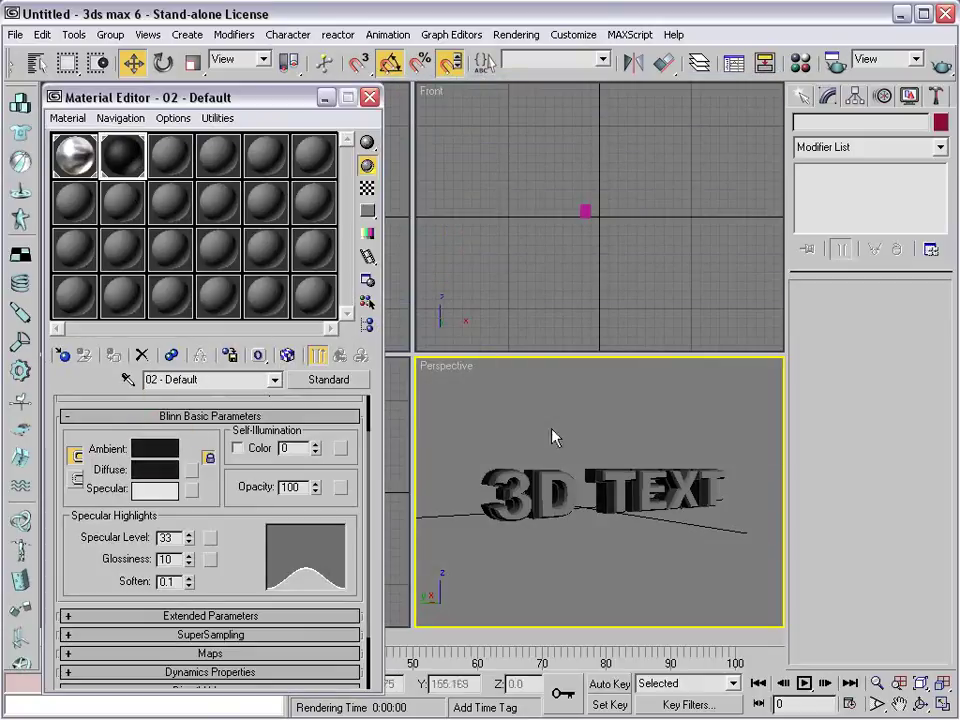
pyautogui.hotkey('shift', 'q')
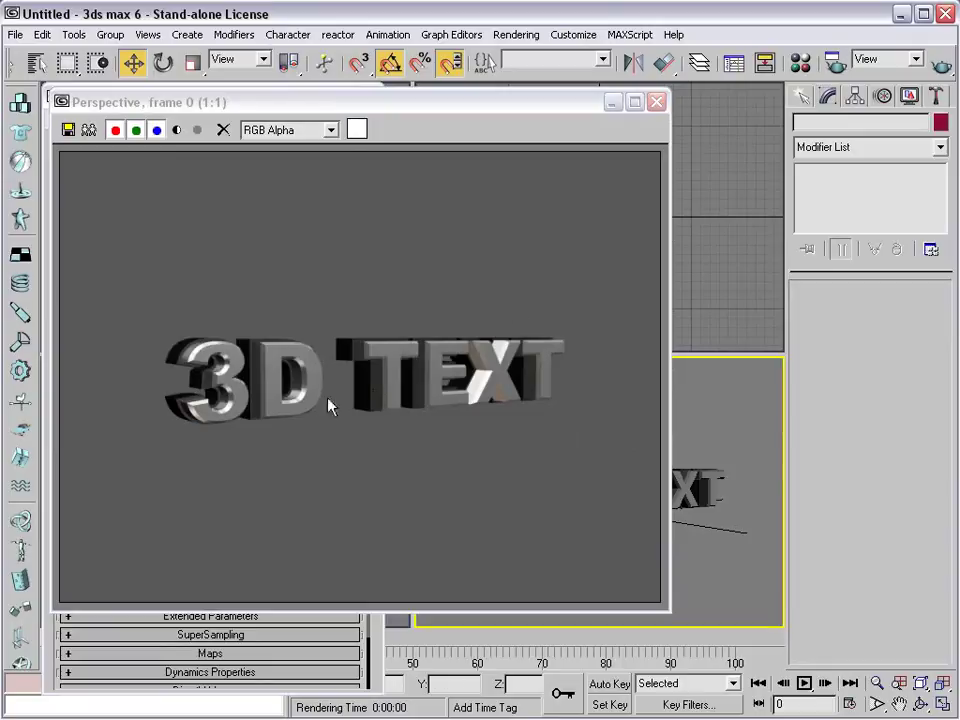
# Step: Unhide all hidden objects to restore the orange curved backdrop and floor
pyautogui.click(656, 101)
pyautogui.keyDown('alt'); pyautogui.moveTo(615, 476); pyautogui.dragTo(520, 440, button='middle'); pyautogui.keyUp('alt')
pyautogui.rightClick(503, 418)
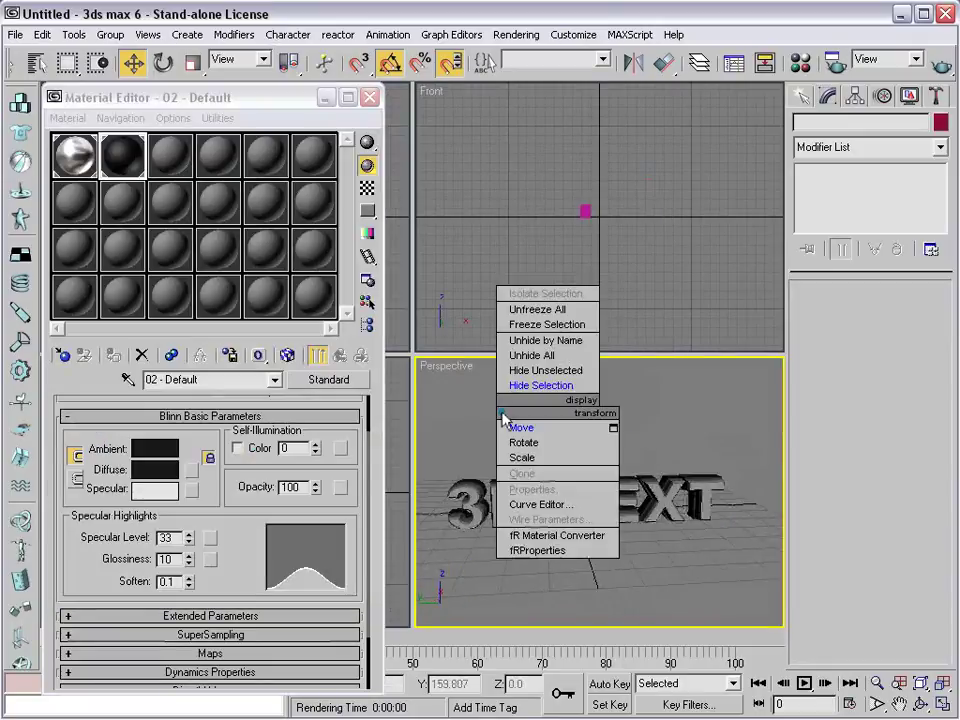
pyautogui.click(550, 357)
pyautogui.moveTo(675, 508)
pyautogui.keyDown('alt'); pyautogui.mouseDown(button='middle')
pyautogui.moveTo(585, 530)
pyautogui.moveTo(643, 510)
pyautogui.mouseUp(button='middle'); pyautogui.keyUp('alt')
pyautogui.scroll(5, 542, 519)
pyautogui.moveTo(521, 514)
pyautogui.keyDown('alt'); pyautogui.mouseDown(button='middle')
pyautogui.moveTo(572, 527)
pyautogui.moveTo(585, 516)
pyautogui.moveTo(579, 527)
pyautogui.mouseUp(button='middle'); pyautogui.keyUp('alt')
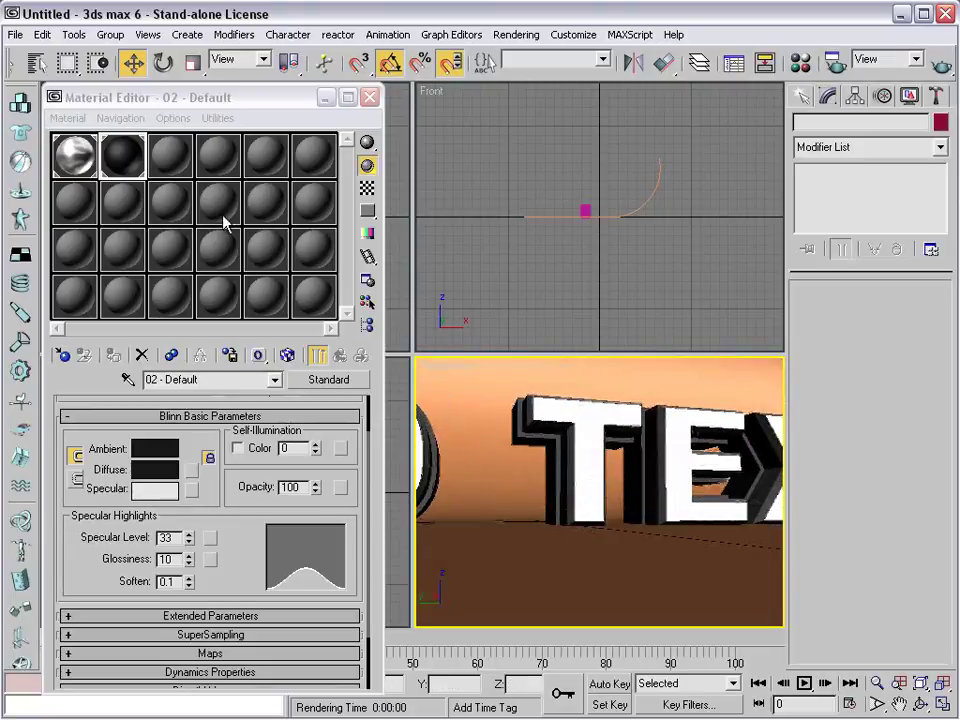
pyautogui.click(369, 97)
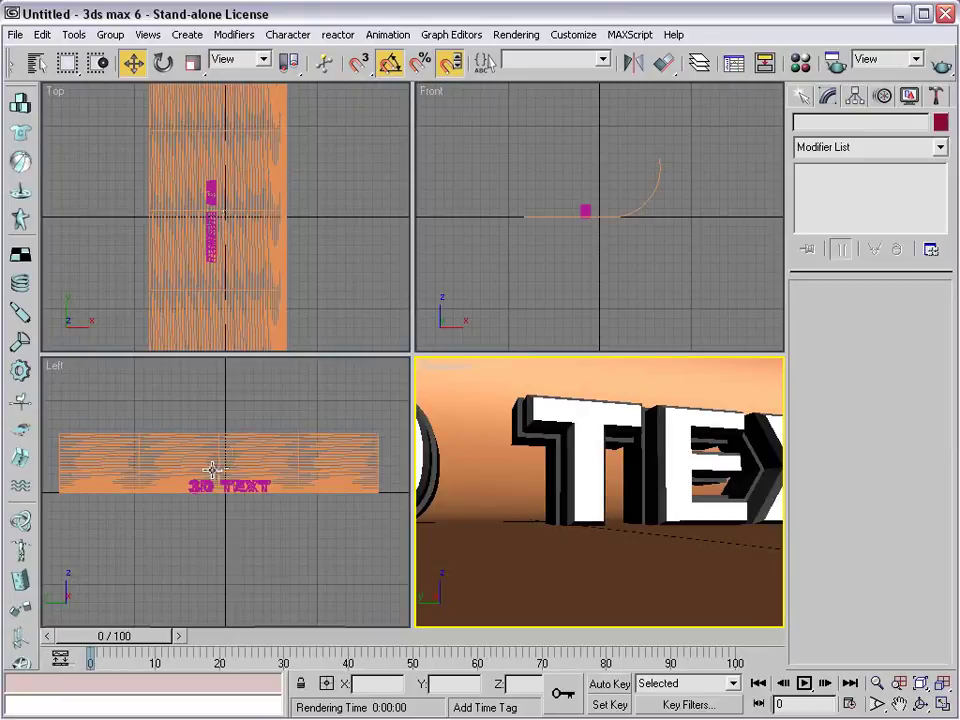
# Step: Select both text objects, Text01 and Text02, together
pyautogui.scroll(2, 213, 468)
pyautogui.scroll(3, 240, 478)
pyautogui.scroll(1, 246, 486)
pyautogui.scroll(4, 221, 441)
pyautogui.scroll(2, 223, 476)
pyautogui.scroll(2, 242, 476)
pyautogui.click(548, 406)
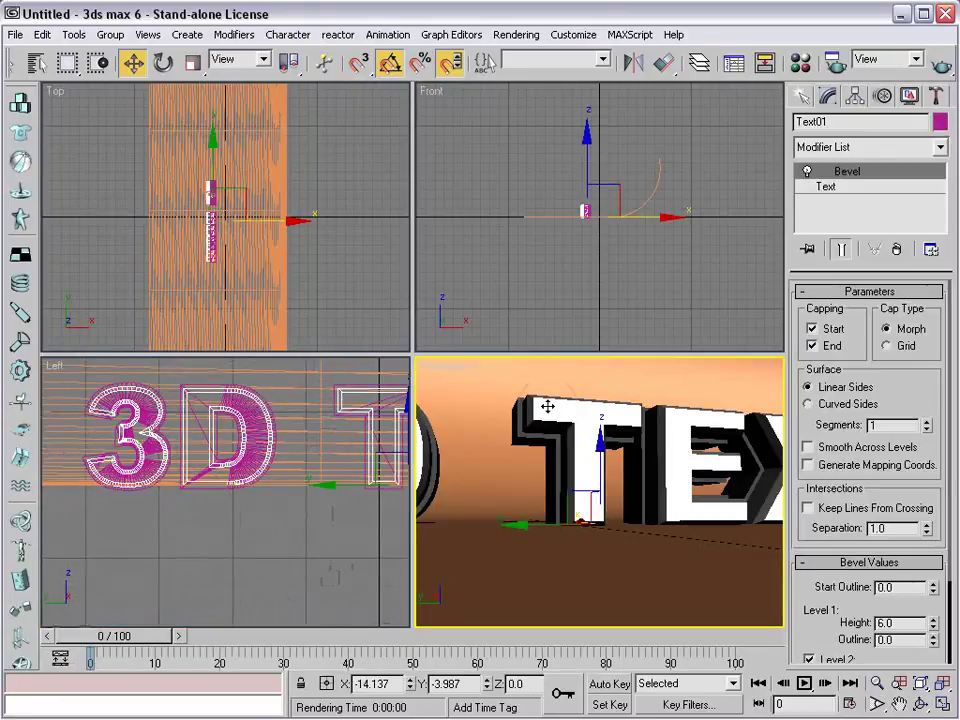
pyautogui.click(521, 435)
pyautogui.click(553, 409)
pyautogui.click(548, 413)
pyautogui.keyDown('ctrl'); pyautogui.click(518, 432); pyautogui.keyUp('ctrl')
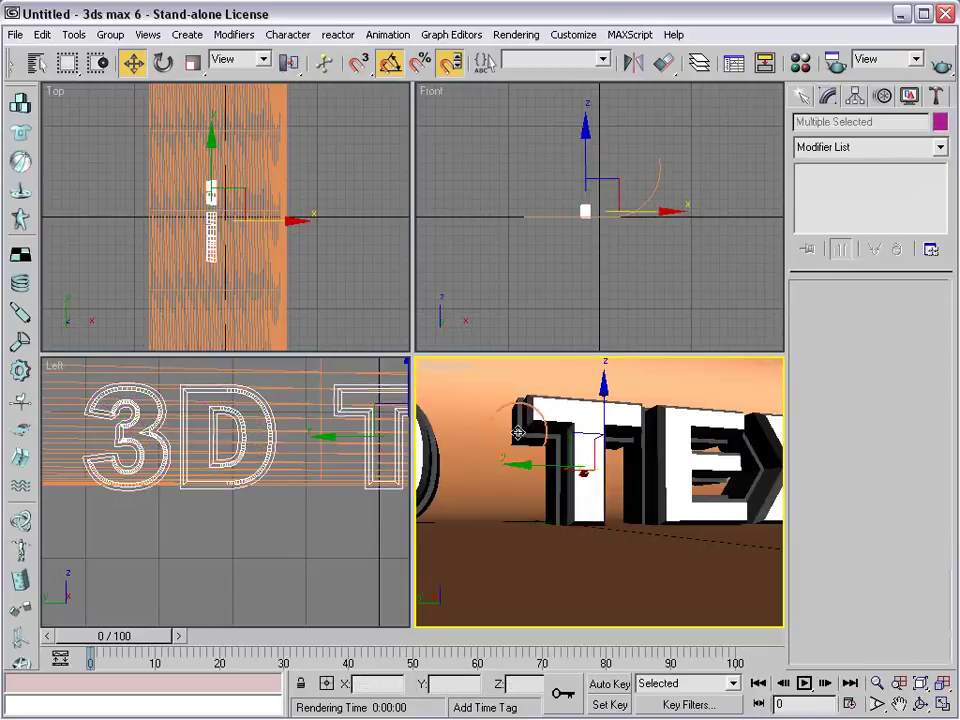
# Step: Move both text objects slightly upward and reframe the view around text and backdrop
pyautogui.moveTo(307, 432); pyautogui.dragTo(242, 446, button='middle')
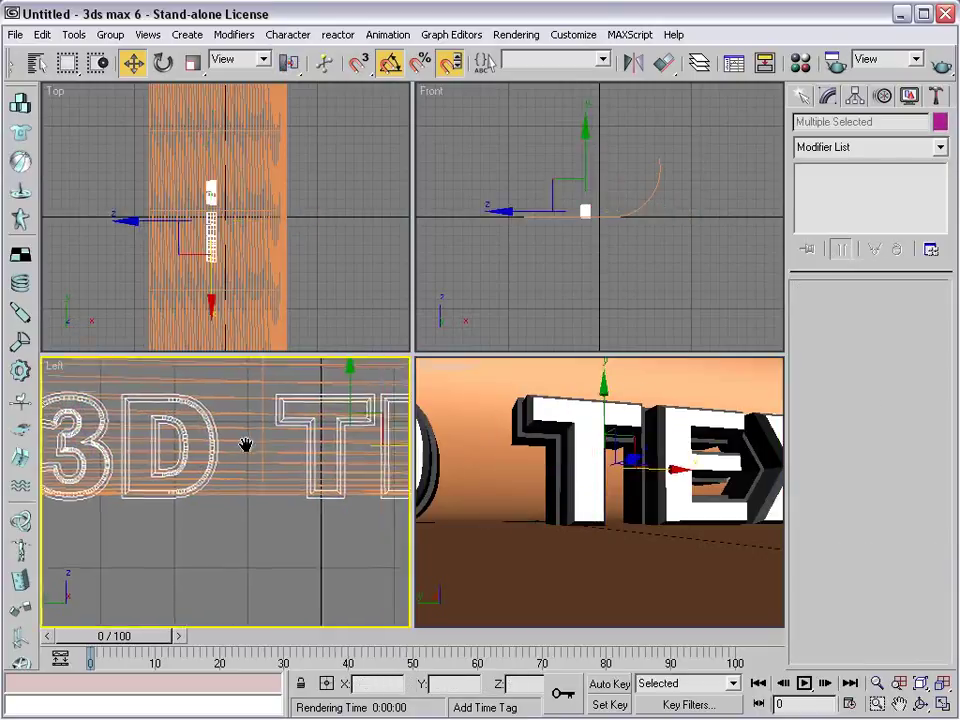
pyautogui.moveTo(340, 390); pyautogui.dragTo(342, 381)
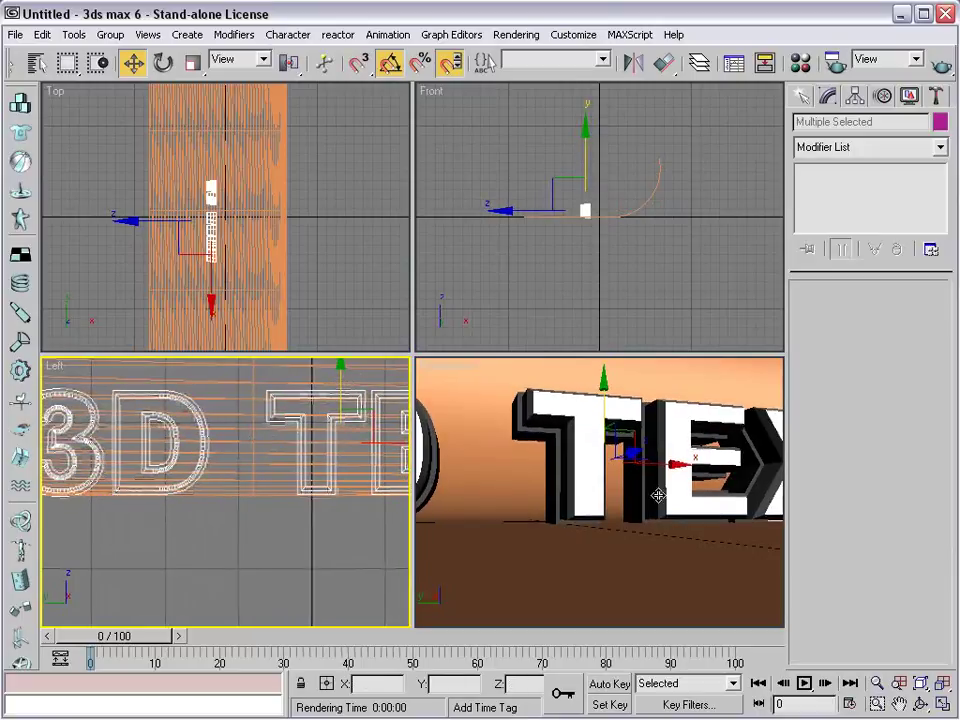
pyautogui.keyDown('alt'); pyautogui.moveTo(656, 510); pyautogui.dragTo(571, 500, button='middle'); pyautogui.keyUp('alt')
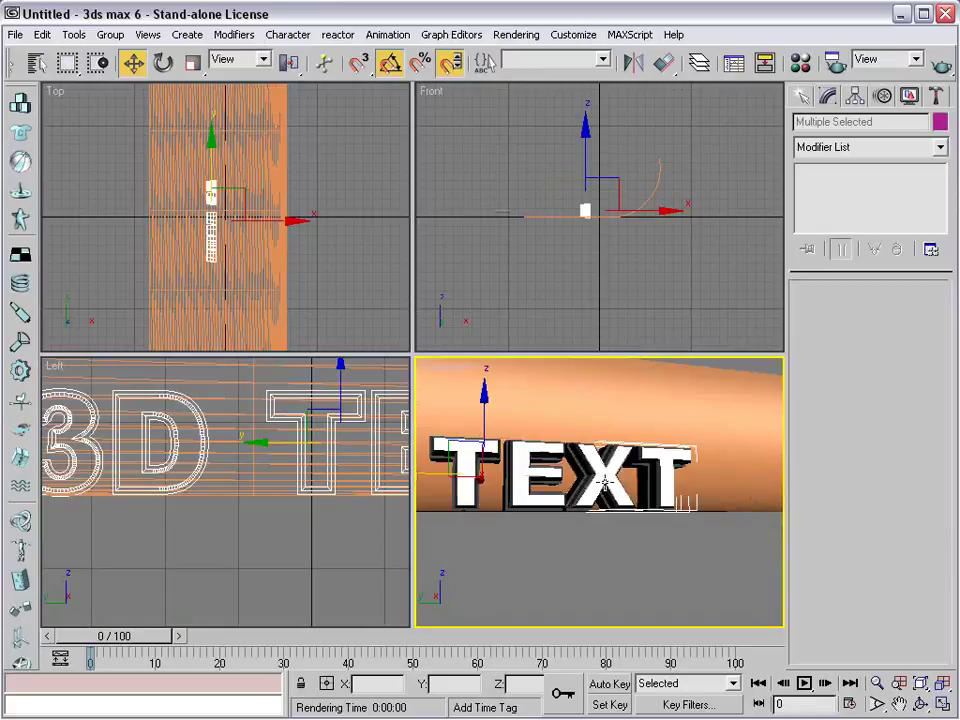
pyautogui.keyDown('alt'); pyautogui.moveTo(510, 484); pyautogui.dragTo(600, 450, button='middle'); pyautogui.keyUp('alt')
pyautogui.scroll(-3, 707, 411)
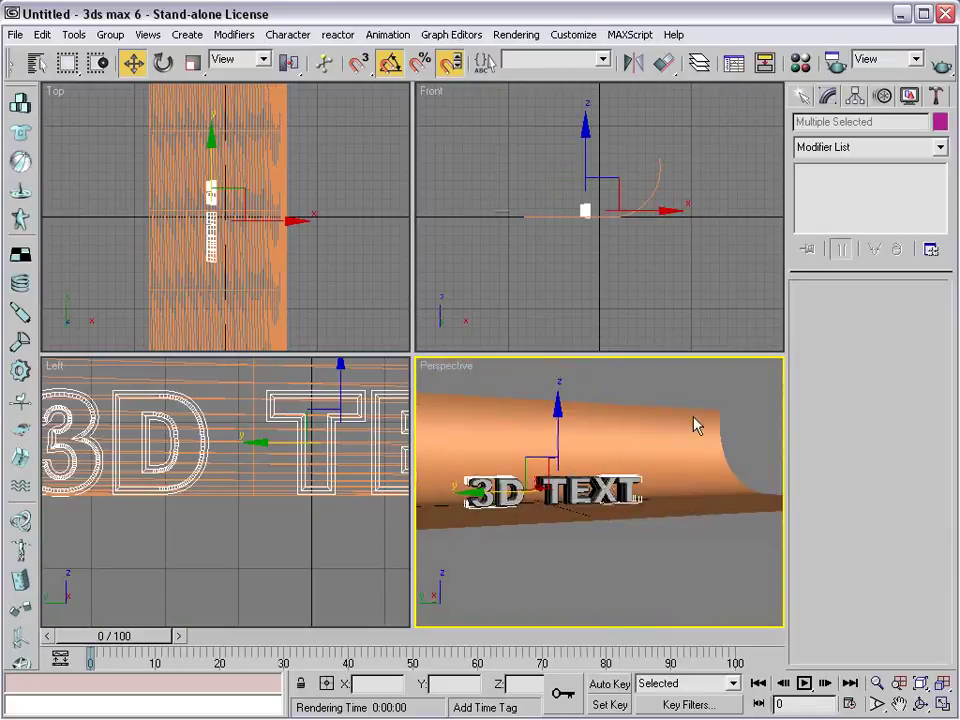
pyautogui.click(548, 473)
pyautogui.moveTo(548, 473); pyautogui.dragTo(603, 488, button='middle')
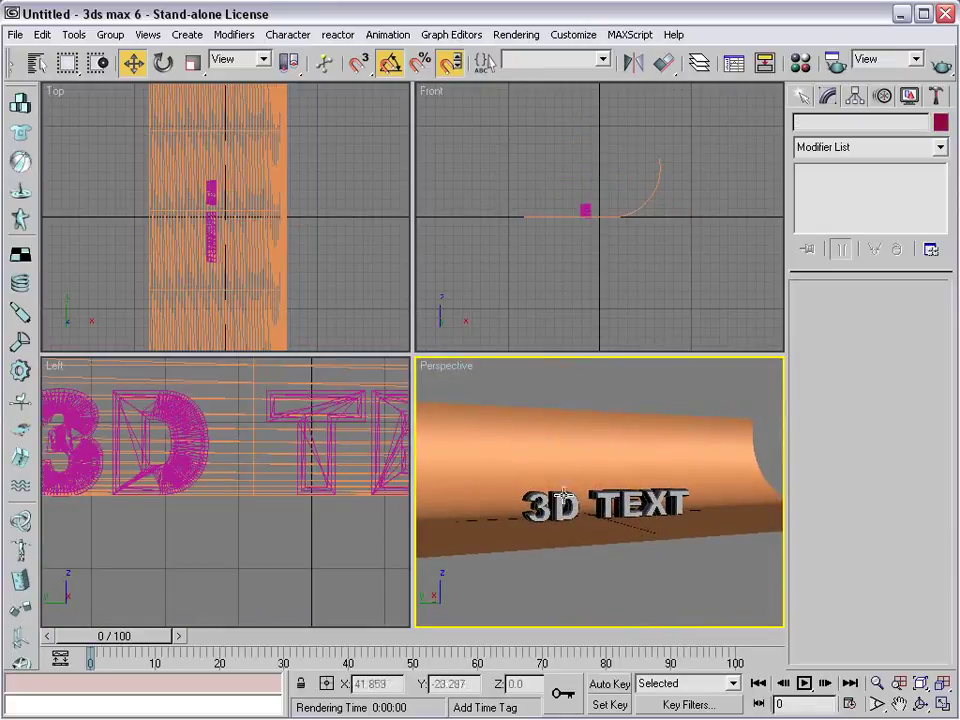
# Step: Apply the grey third material to the curved backdrop plane
pyautogui.press('m')
pyautogui.click(182, 158)
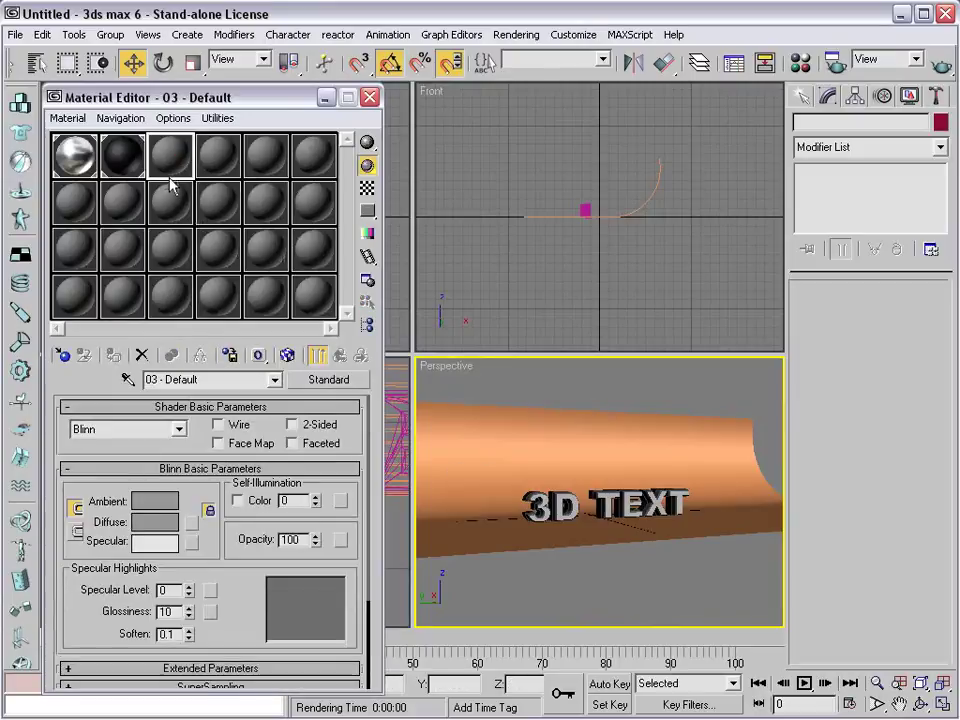
pyautogui.moveTo(452, 449); pyautogui.dragTo(461, 444)
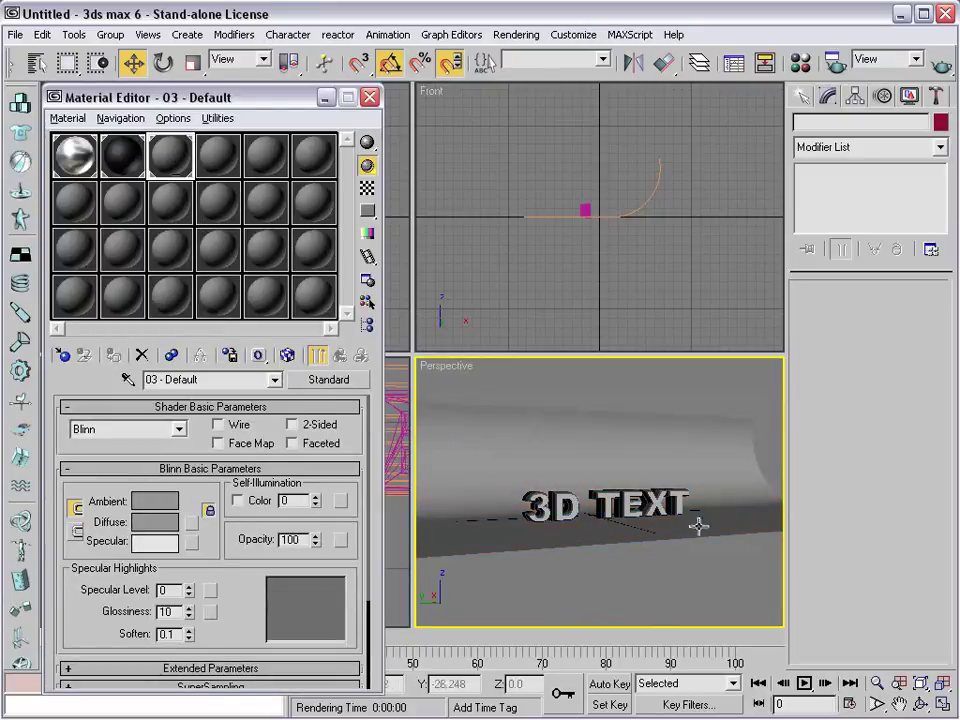
pyautogui.moveTo(700, 525)
pyautogui.keyDown('alt'); pyautogui.mouseDown(button='middle')
pyautogui.moveTo(626, 546)
pyautogui.moveTo(606, 533)
pyautogui.mouseUp(button='middle'); pyautogui.keyUp('alt')
pyautogui.scroll(3, 606, 533)
pyautogui.scroll(2, 572, 536)
pyautogui.scroll(3, 563, 531)
pyautogui.scroll(-2, 540, 530)
pyautogui.scroll(-2, 638, 497)
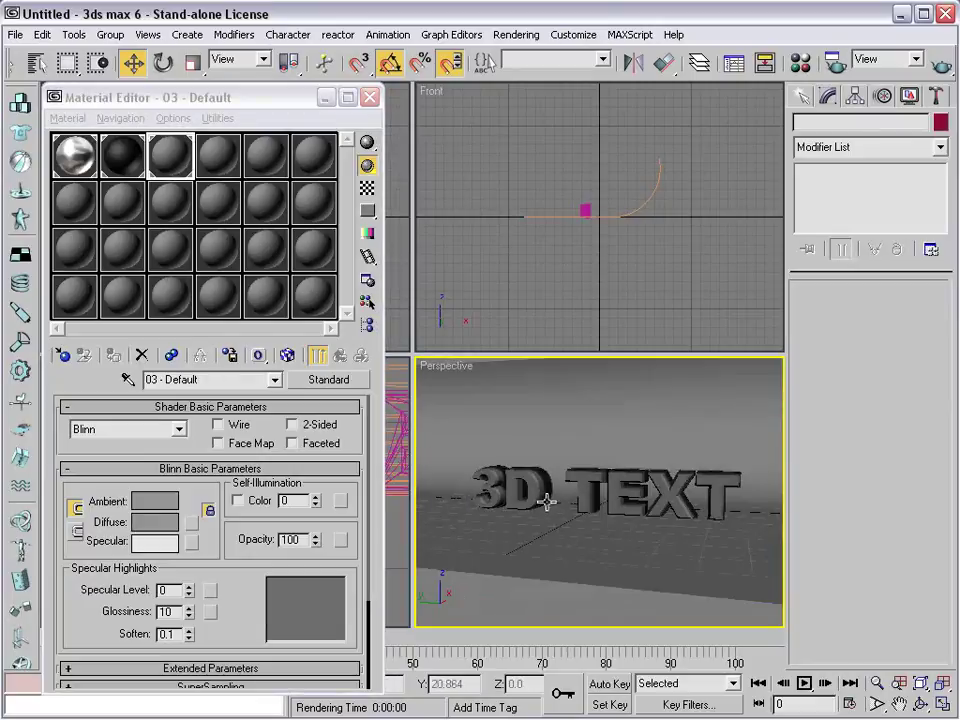
# Step: Select the bent backdrop plane and scale it up larger behind the text
pyautogui.hotkey('ctrl', 'w')
pyautogui.moveTo(598, 545)
pyautogui.keyDown('alt'); pyautogui.mouseDown(button='middle')
pyautogui.moveTo(589, 508)
pyautogui.moveTo(572, 495)
pyautogui.moveTo(623, 510)
pyautogui.mouseUp(button='middle'); pyautogui.keyUp('alt')
pyautogui.rightClick(623, 510)
pyautogui.click(655, 530)
pyautogui.scroll(-2, 574, 497)
pyautogui.click(568, 444)
pyautogui.rightClick(574, 456)
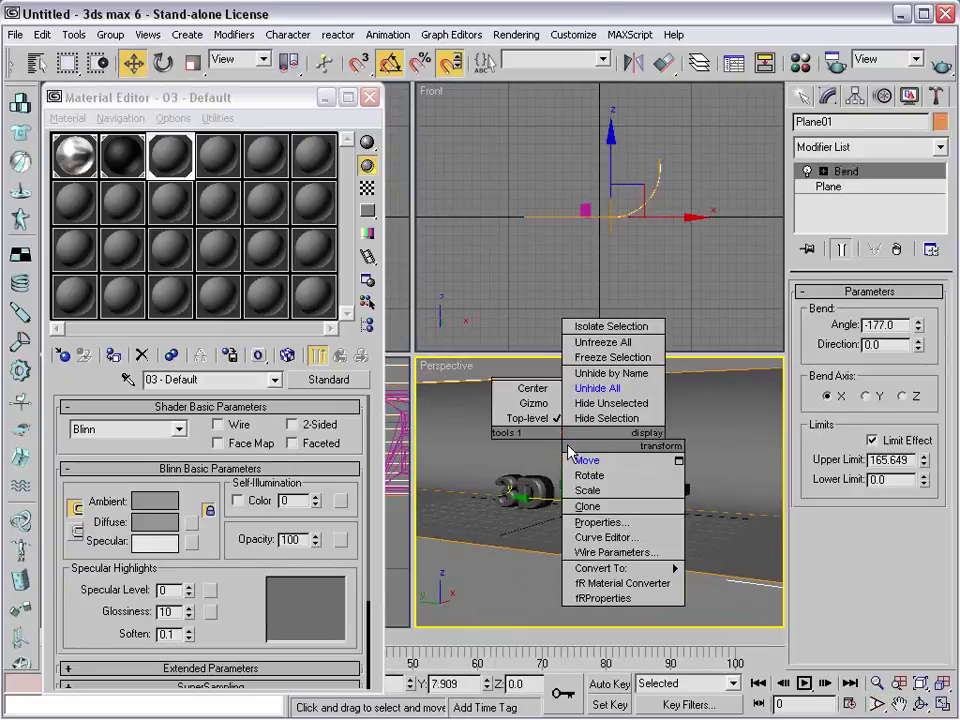
pyautogui.click(588, 490)
pyautogui.moveTo(589, 487); pyautogui.dragTo(719, 422)
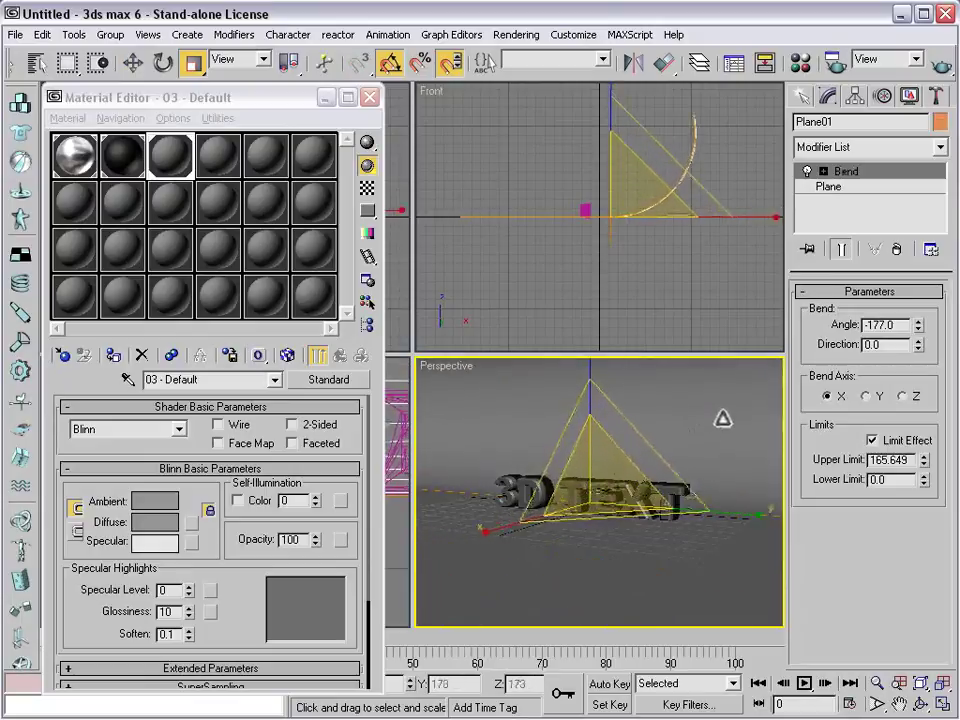
# Step: Reframe the Perspective view around the text and render a test frame
pyautogui.rightClick(576, 324)
pyautogui.click(589, 332)
pyautogui.press('Delete')
pyautogui.scroll(3, 616, 496)
pyautogui.scroll(2, 616, 496)
pyautogui.click(876, 706)
pyautogui.moveTo(615, 514)
pyautogui.mouseDown()
pyautogui.moveTo(617, 549)
pyautogui.moveTo(647, 525)
pyautogui.moveTo(636, 518)
pyautogui.mouseUp()
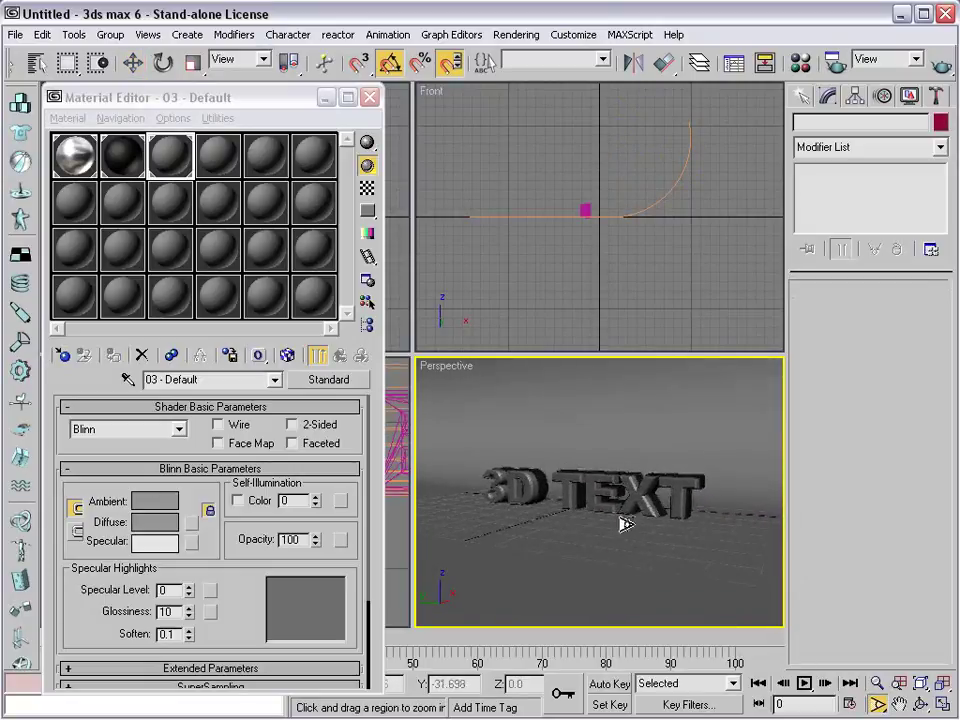
pyautogui.rightClick(598, 318)
pyautogui.click(626, 349)
pyautogui.click(521, 386)
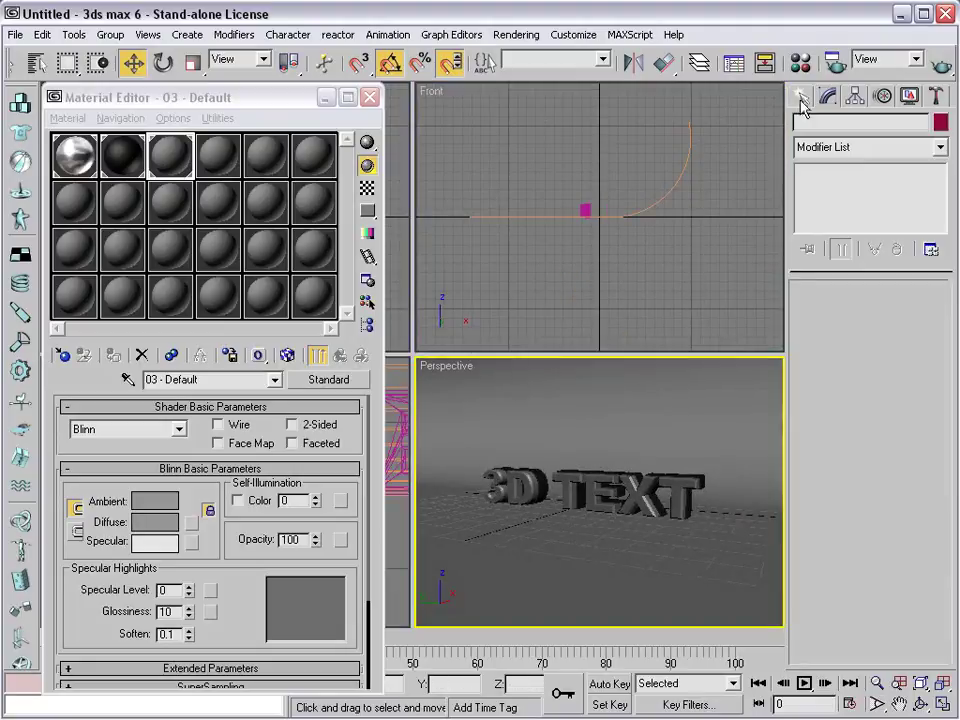
pyautogui.click(942, 66)
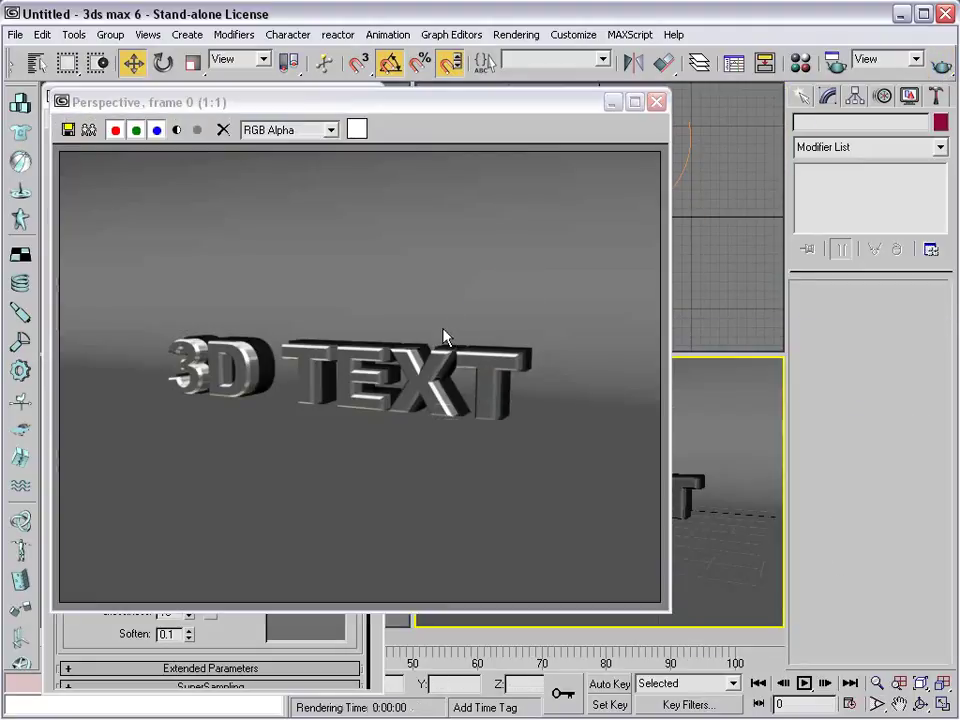
# Step: Widen Text02's bevel Start Outline to 0.75, then to 1.0
pyautogui.click(656, 101)
pyautogui.click(656, 476)
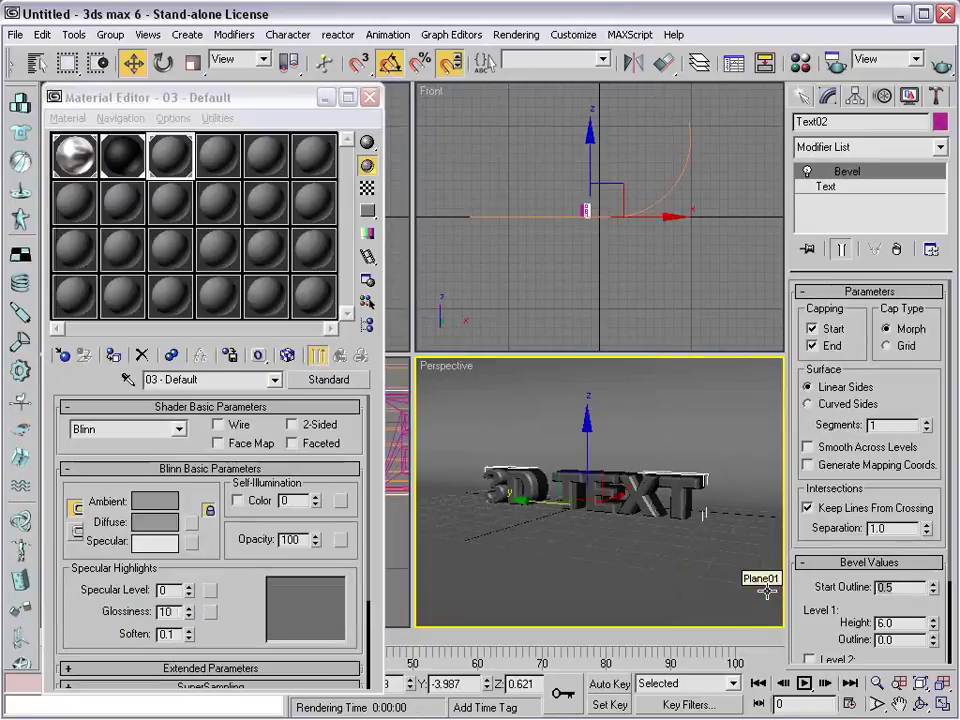
pyautogui.write('0.75')
pyautogui.press('Return')
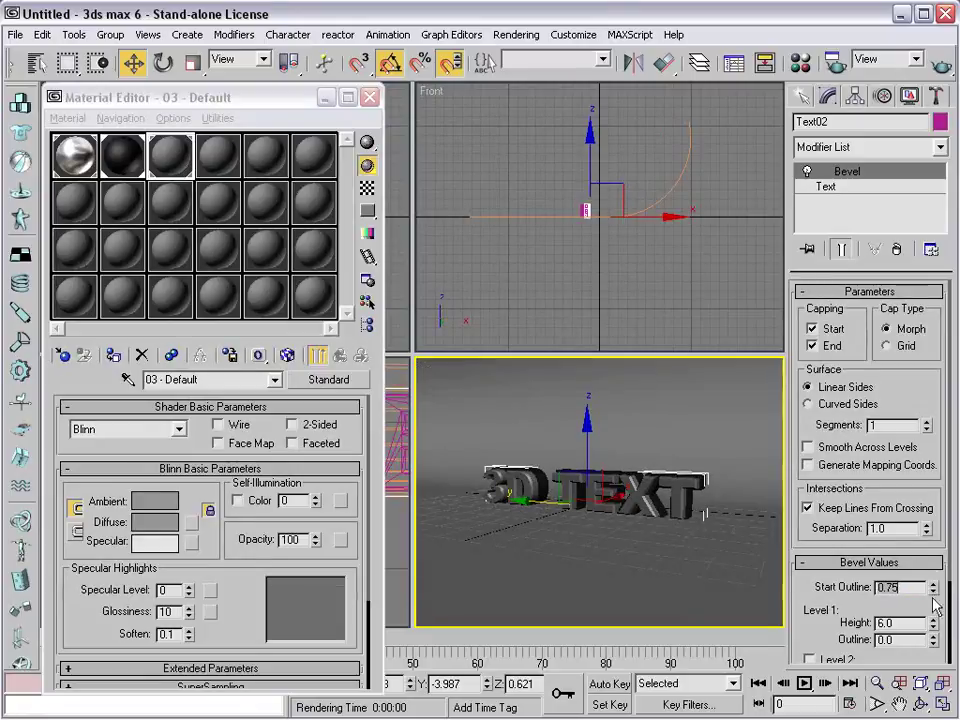
pyautogui.doubleClick(900, 587)
pyautogui.write('1.0')
pyautogui.press('Return')
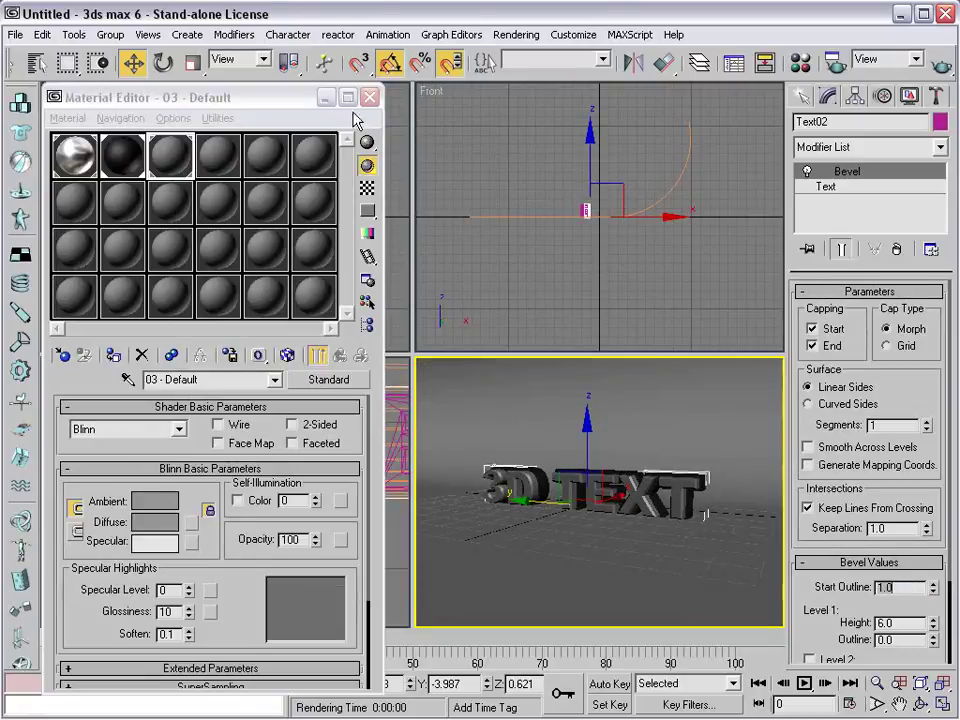
# Step: Select both text objects and render a test frame of the Perspective view
pyautogui.click(369, 97)
pyautogui.click(165, 485)
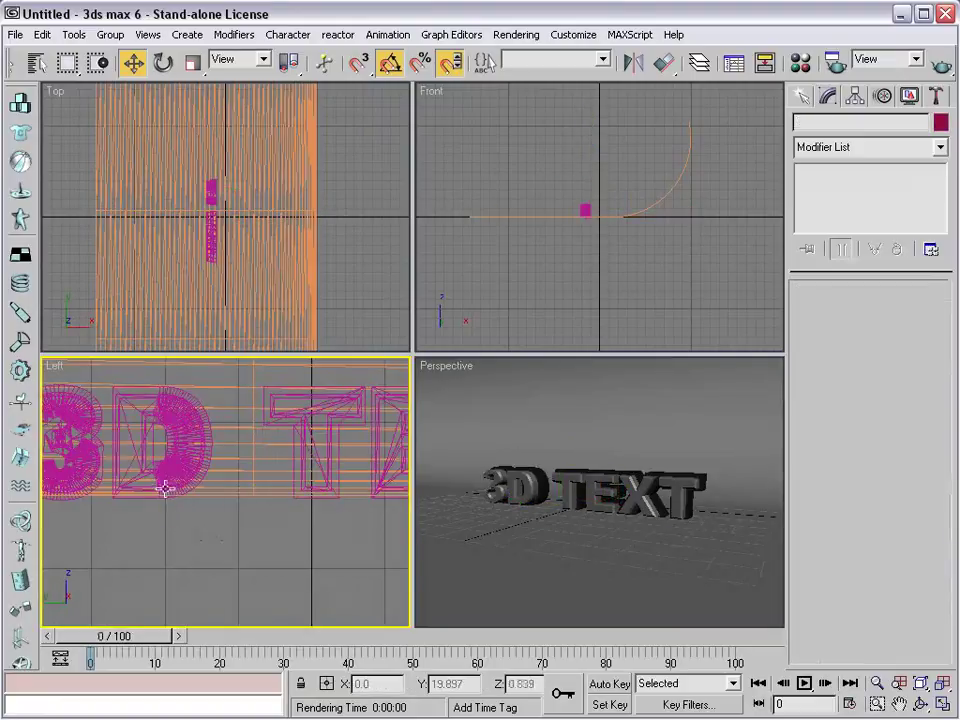
pyautogui.click(186, 467)
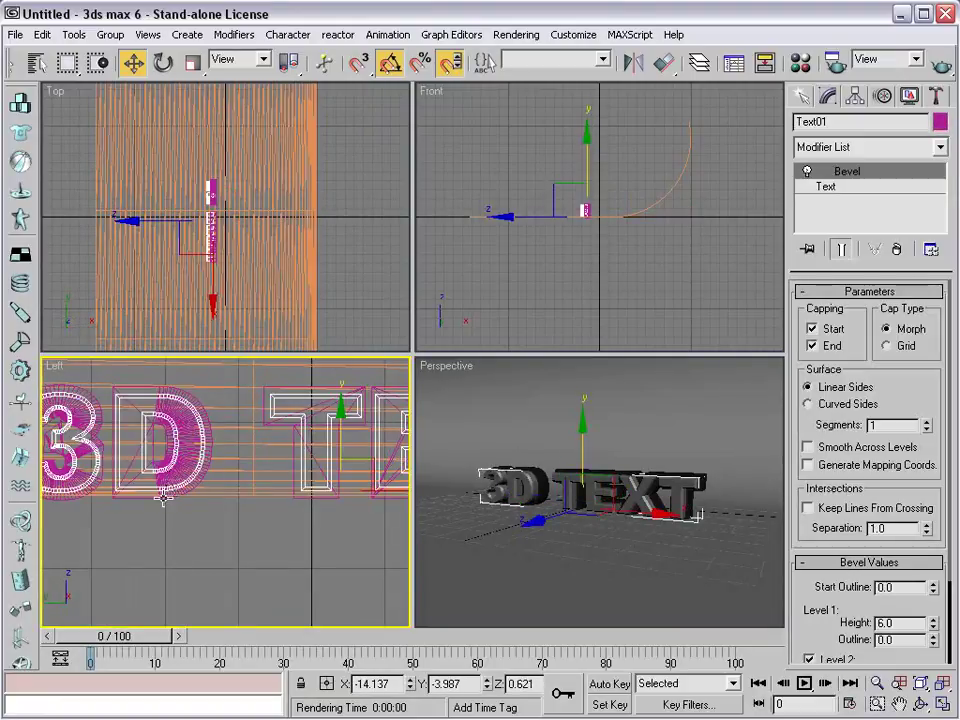
pyautogui.keyDown('ctrl'); pyautogui.click(168, 488); pyautogui.keyUp('ctrl')
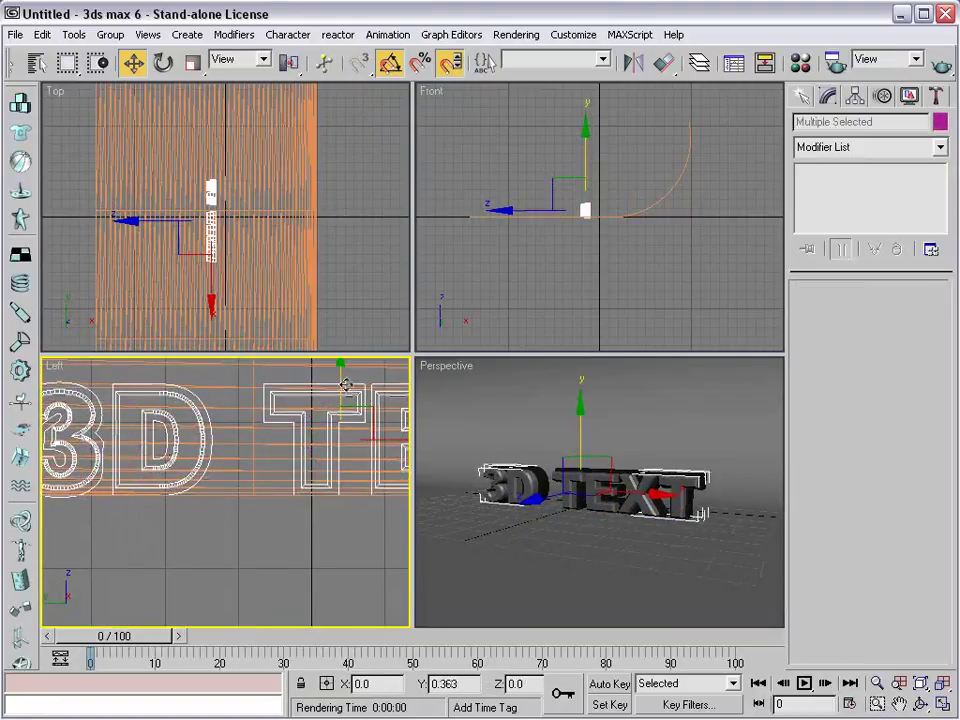
pyautogui.middleClick(524, 424)
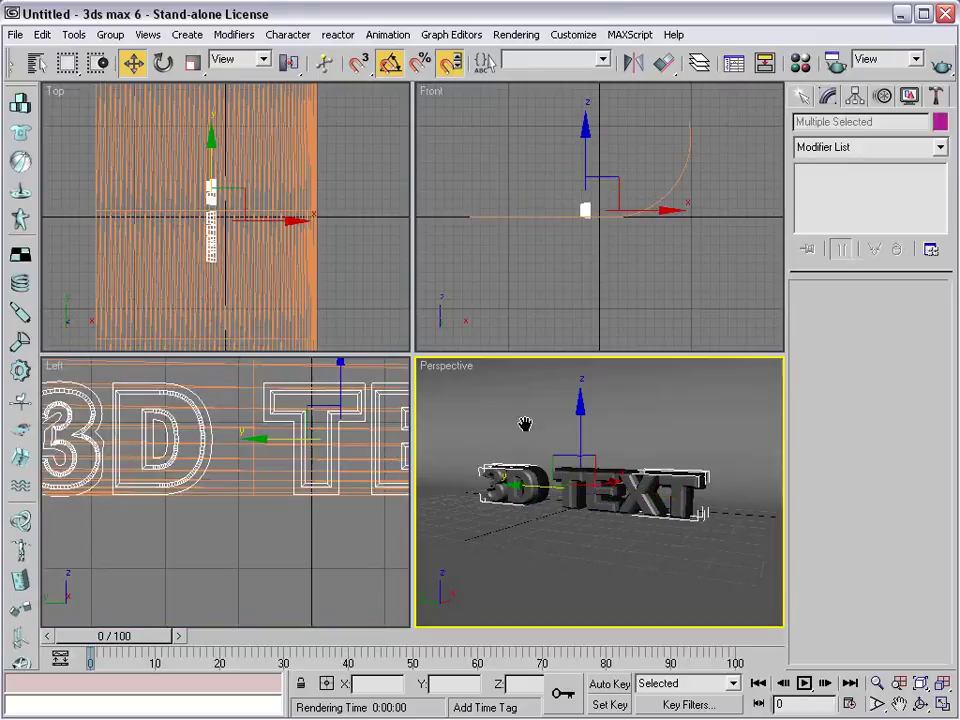
pyautogui.click(944, 66)
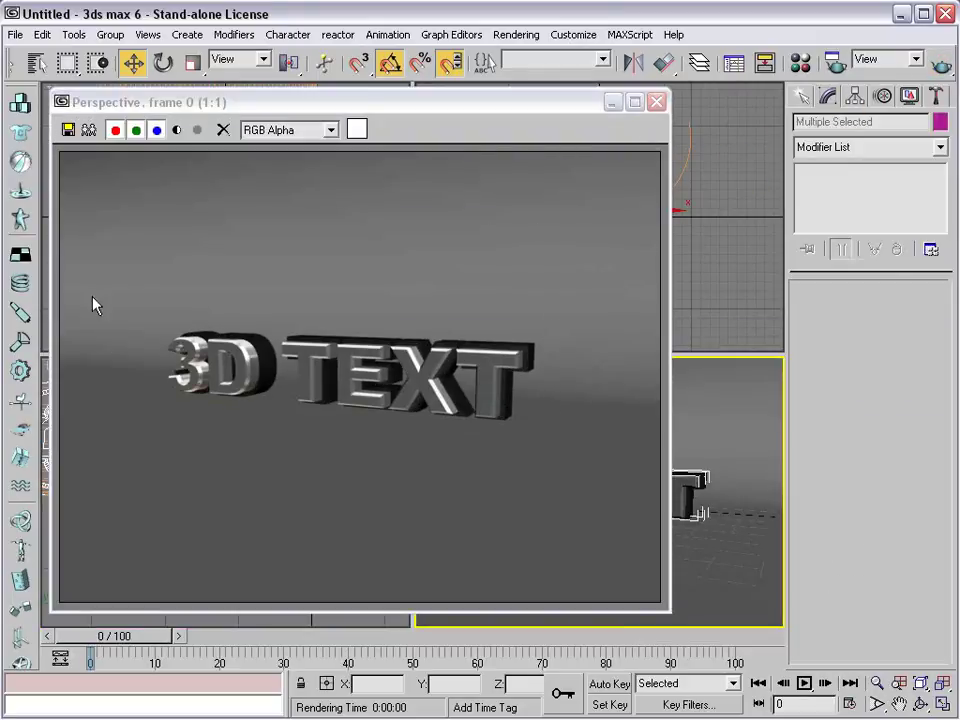
# Step: Place a Standard Skylight in the scene from the Perspective viewport
pyautogui.click(657, 102)
pyautogui.click(800, 97)
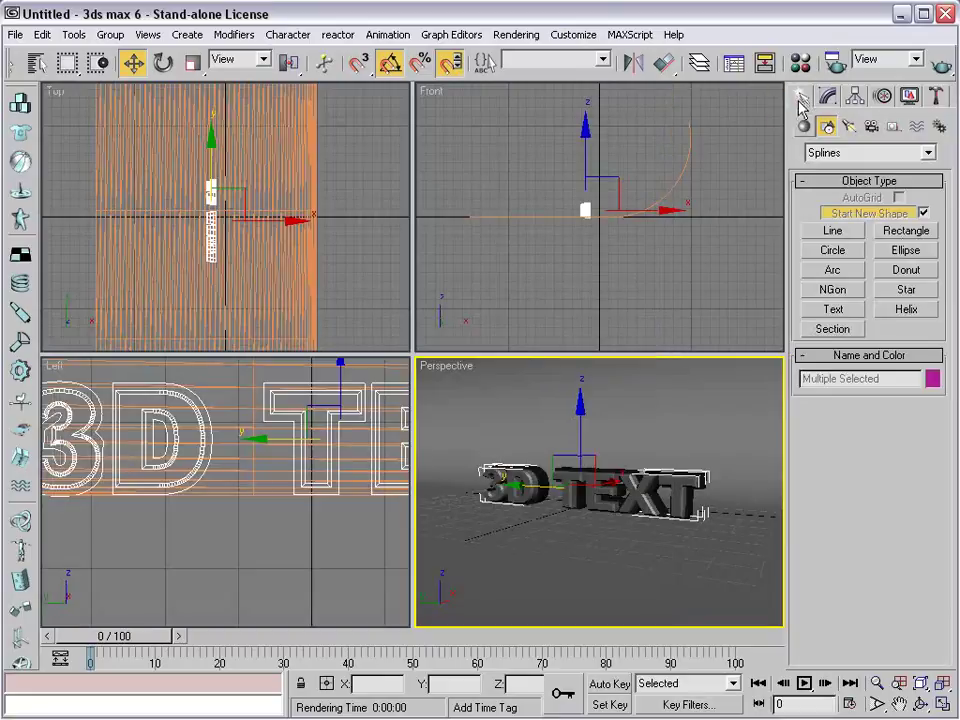
pyautogui.click(849, 126)
pyautogui.click(848, 153)
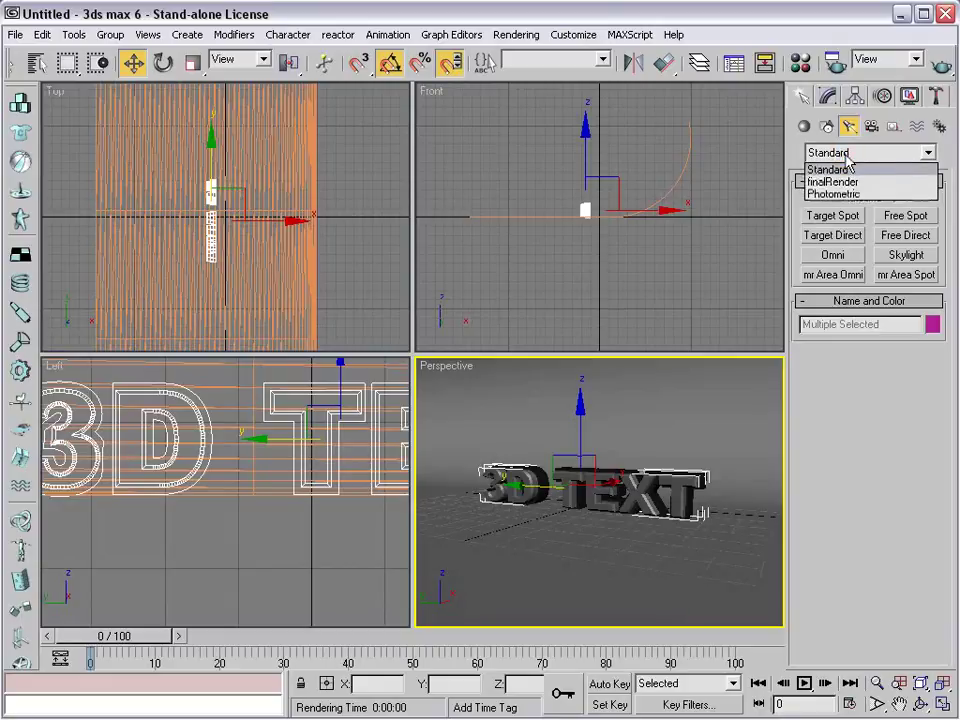
pyautogui.click(850, 165)
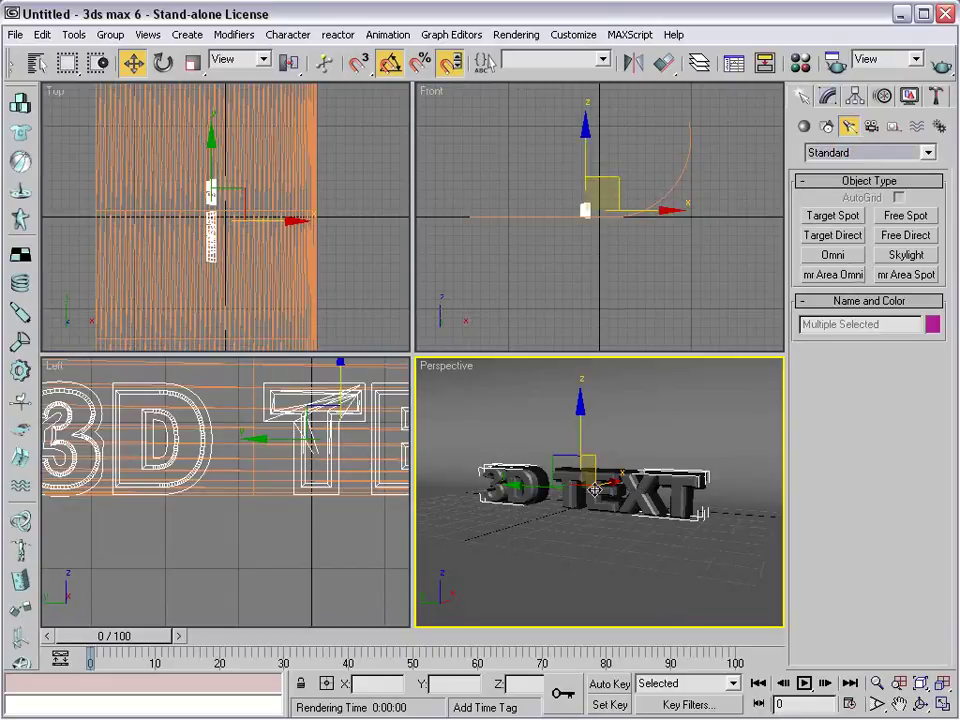
pyautogui.click(906, 255)
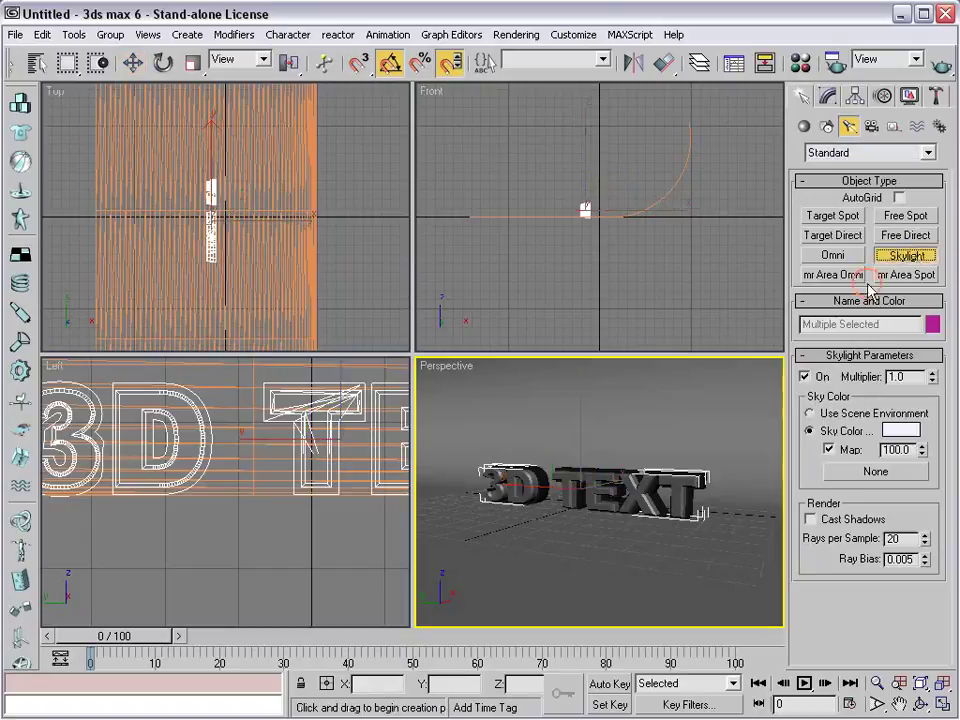
pyautogui.click(740, 537)
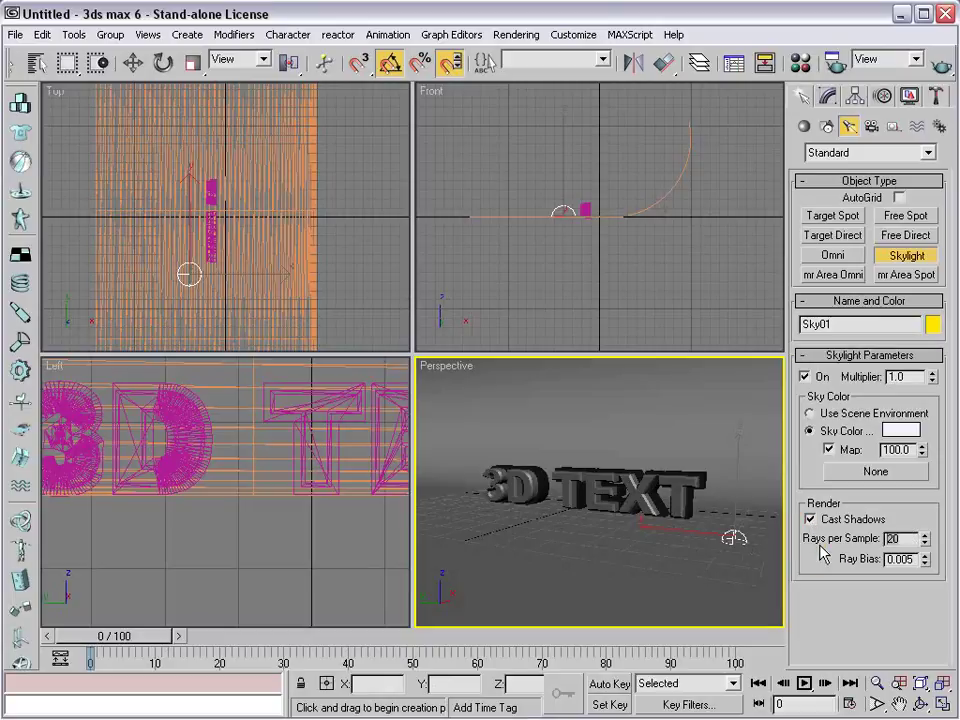
pyautogui.write('6')
# Step: Set the skylight's rays per sample to 6
pyautogui.click(906, 558)
pyautogui.click(889, 539)
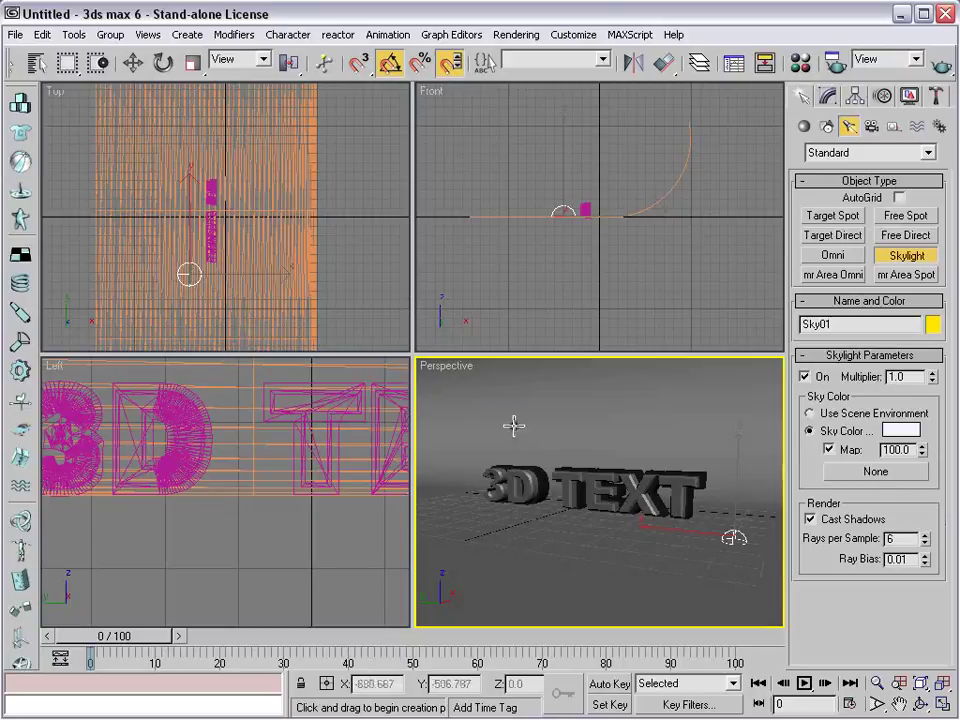
pyautogui.keyDown('alt'); pyautogui.moveTo(548, 453); pyautogui.dragTo(596, 481, button='middle'); pyautogui.keyUp('alt')
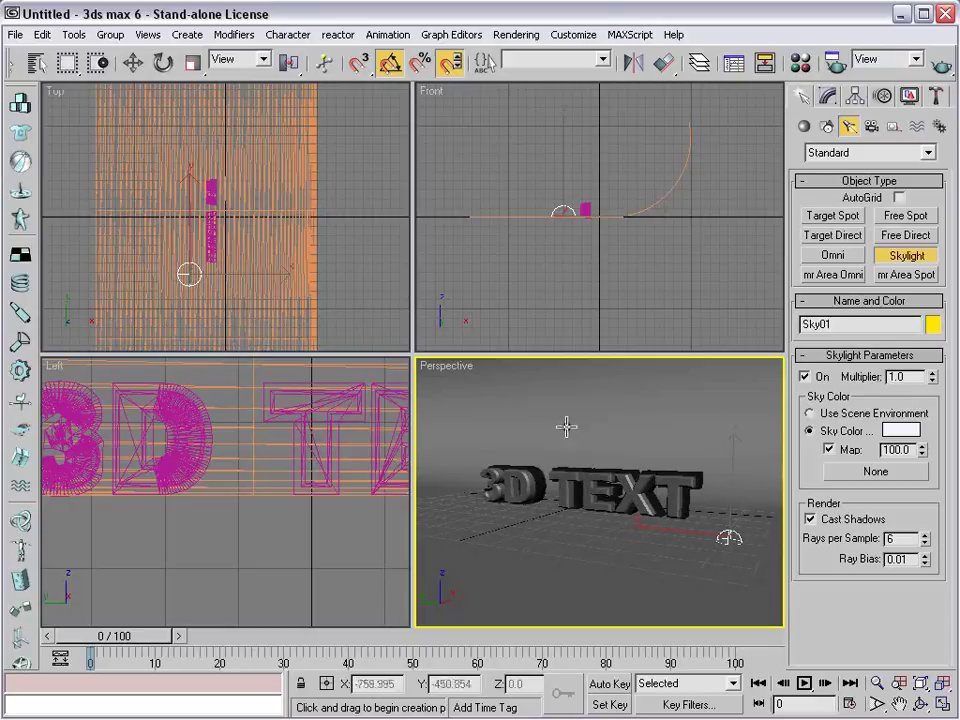
pyautogui.rightClick(590, 322)
pyautogui.press('w')
pyautogui.rightClick(608, 425)
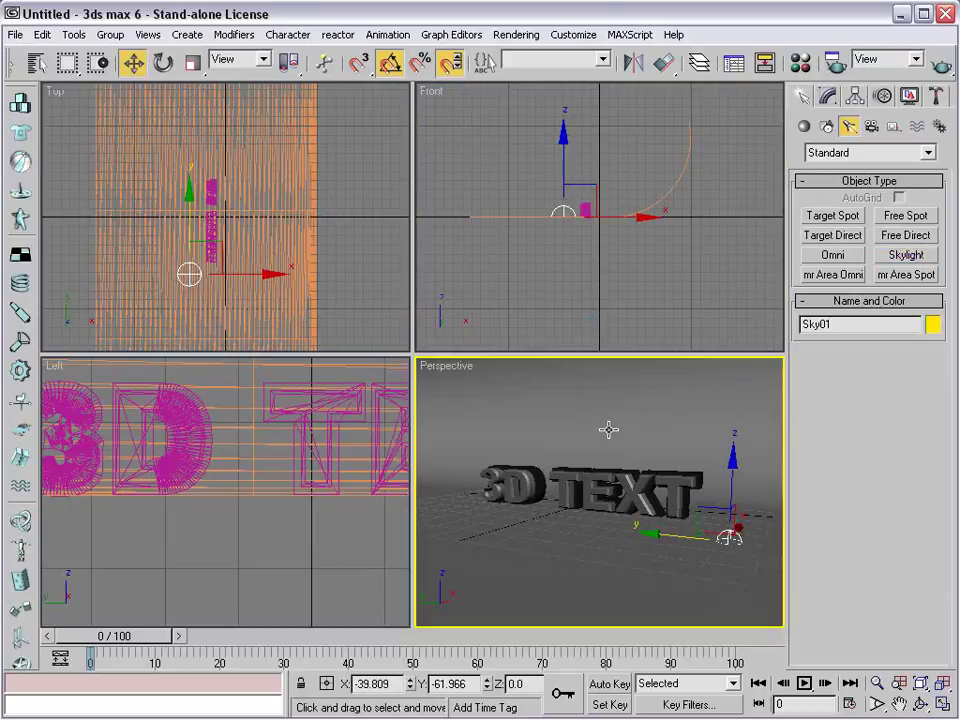
pyautogui.hotkey('shift', 'q')
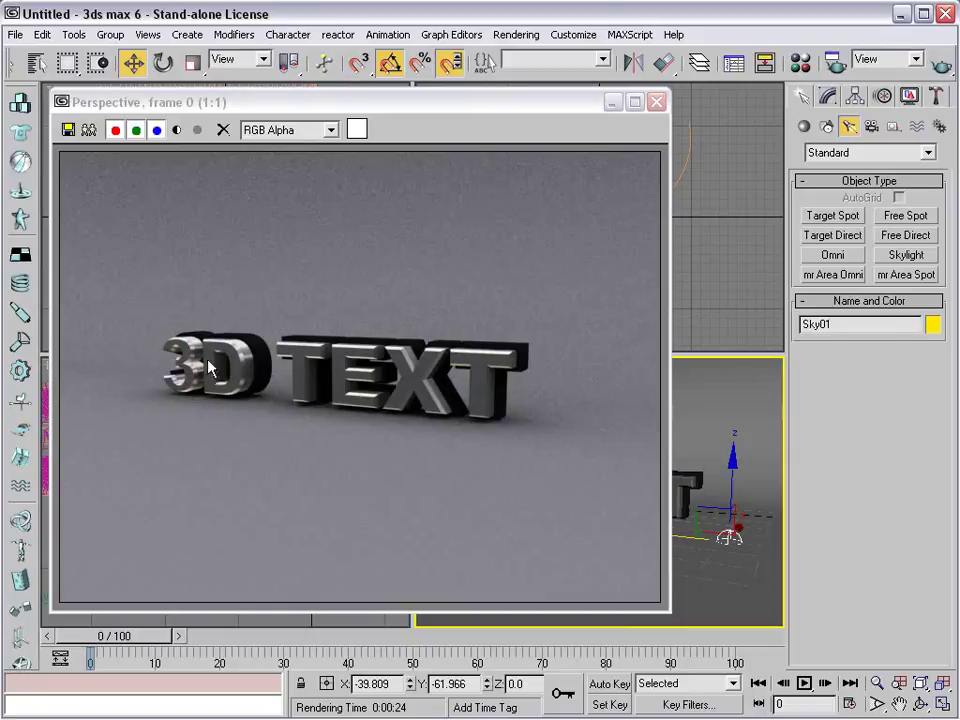
pyautogui.click(656, 102)
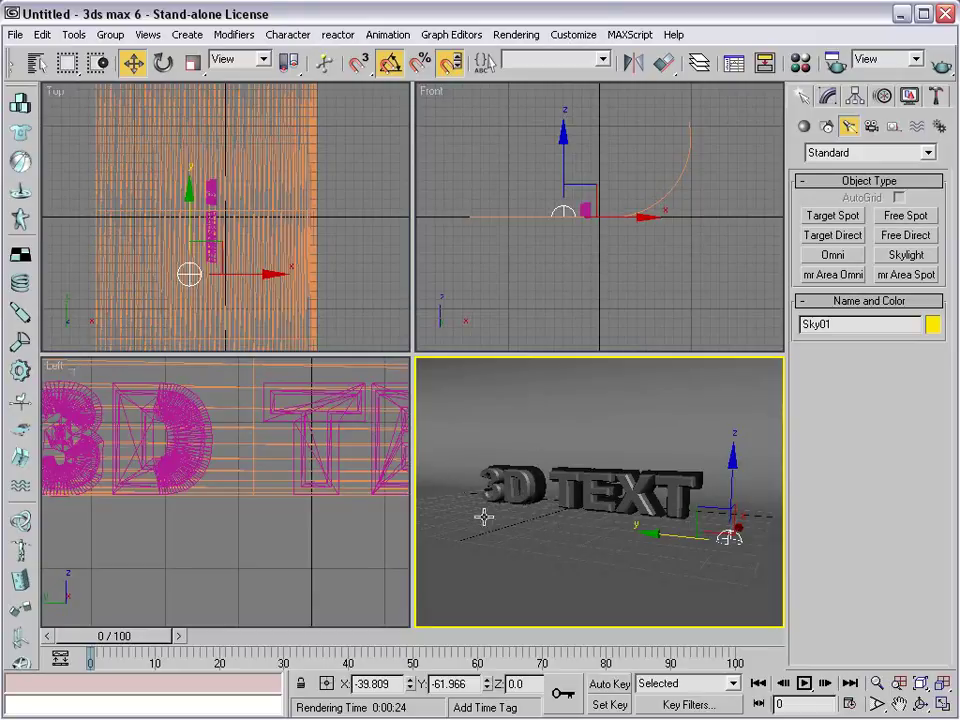
# Step: Create a camera that matches the current Perspective view
pyautogui.click(146, 34)
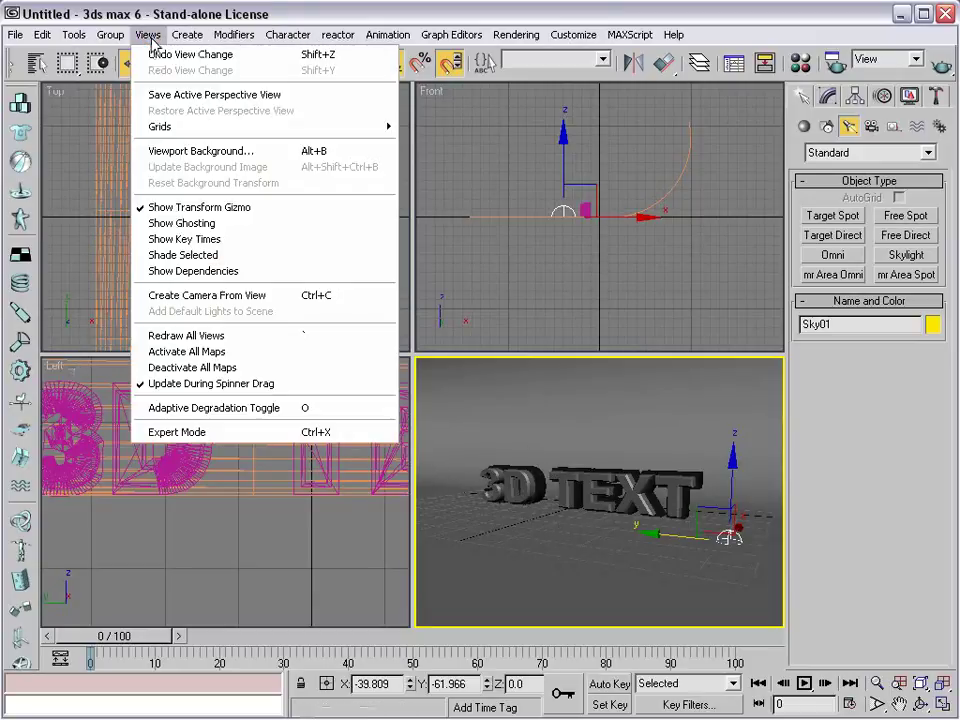
pyautogui.click(237, 297)
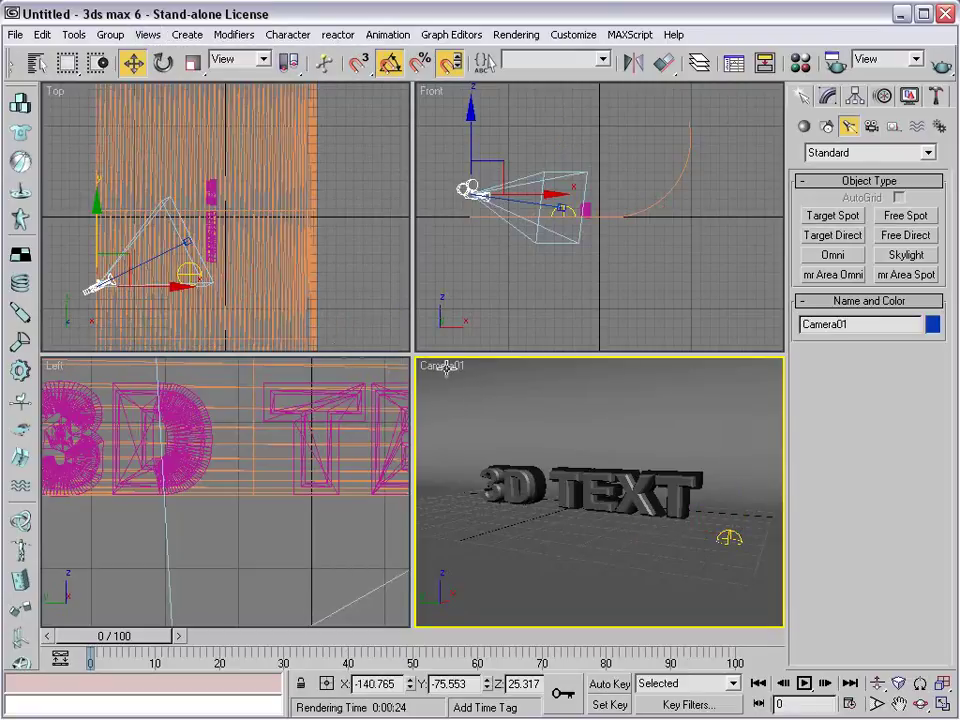
pyautogui.moveTo(124, 213); pyautogui.dragTo(161, 266, button='middle')
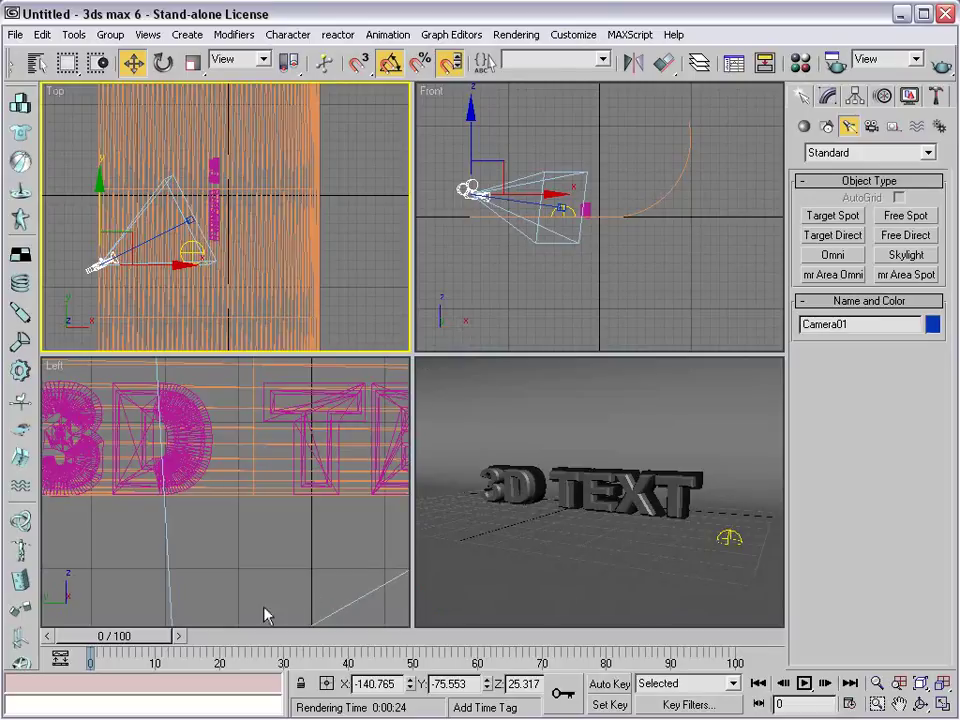
# Step: With Auto Key on, move the camera to a new position at frame 63
pyautogui.click(612, 685)
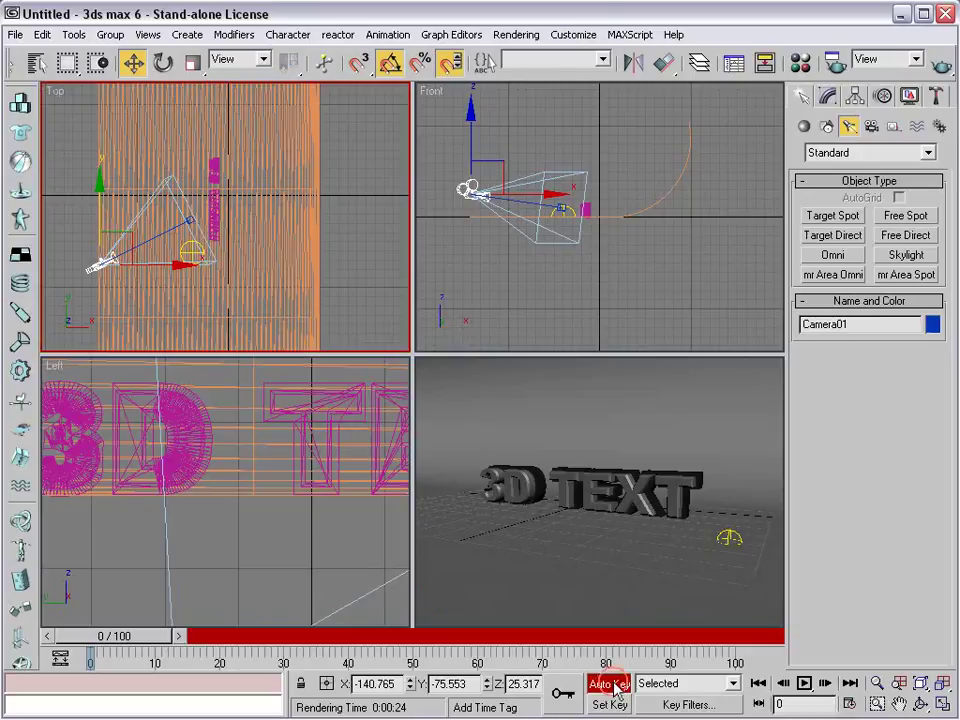
pyautogui.moveTo(110, 636); pyautogui.dragTo(493, 636)
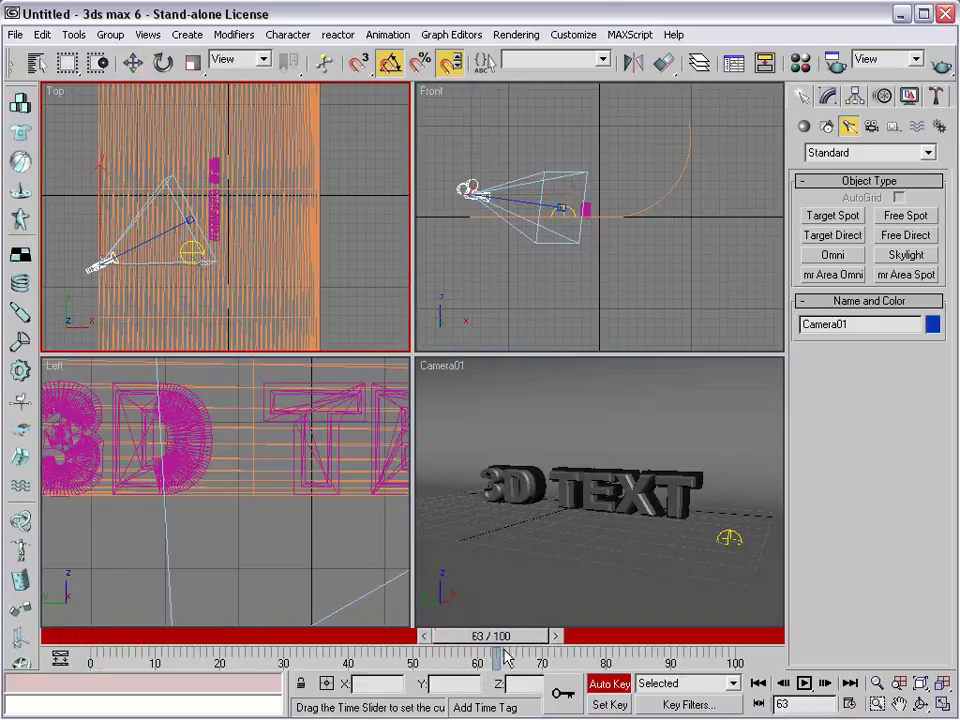
pyautogui.rightClick(188, 259)
pyautogui.click(208, 274)
pyautogui.moveTo(98, 206); pyautogui.dragTo(98, 122)
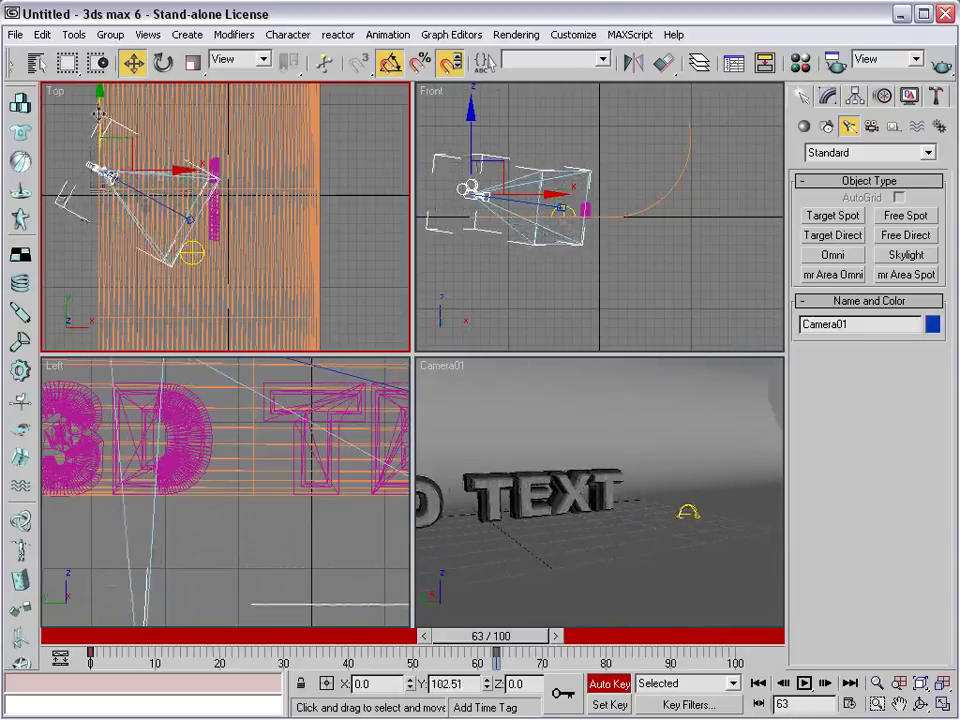
pyautogui.moveTo(98, 122); pyautogui.dragTo(97, 128)
pyautogui.click(603, 685)
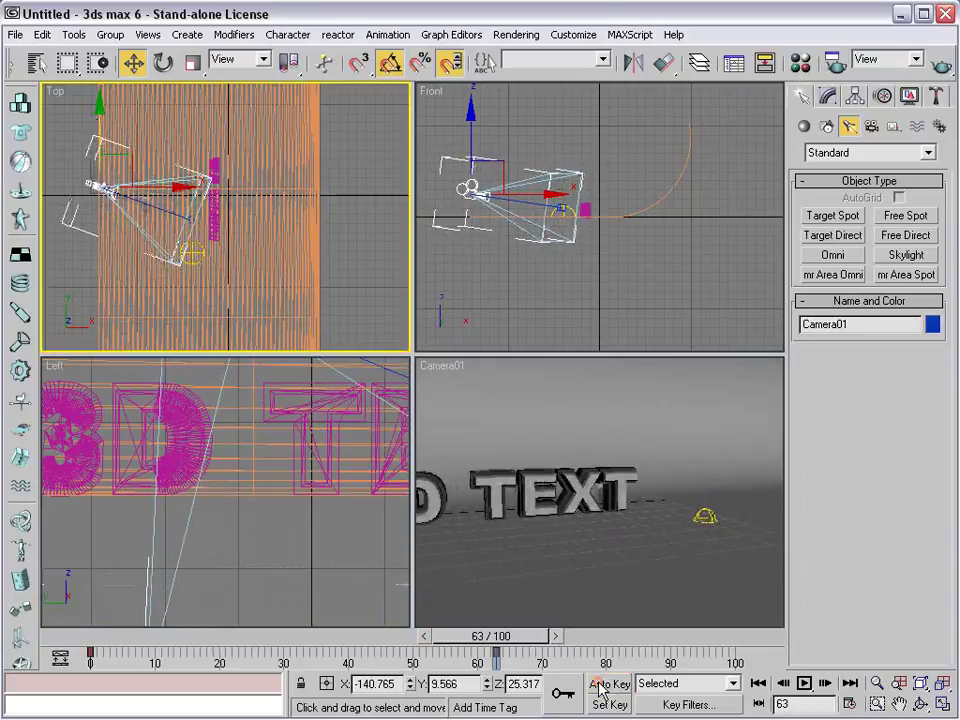
# Step: Move Camera01.Target toward the 3D TEXT in the Top and Front views
pyautogui.scroll(1, 190, 216)
pyautogui.scroll(1, 190, 216)
pyautogui.click(190, 216)
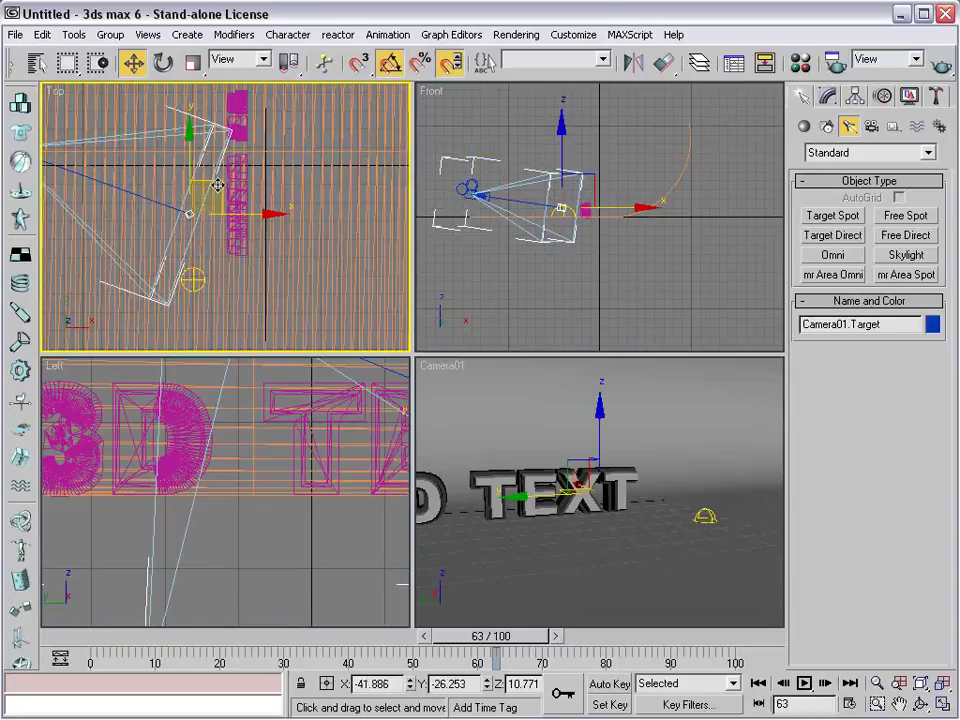
pyautogui.moveTo(214, 193)
pyautogui.mouseDown()
pyautogui.moveTo(265, 133)
pyautogui.moveTo(265, 141)
pyautogui.mouseUp()
pyautogui.moveTo(586, 172)
pyautogui.mouseDown()
pyautogui.moveTo(585, 186)
pyautogui.moveTo(583, 163)
pyautogui.moveTo(584, 172)
pyautogui.mouseUp()
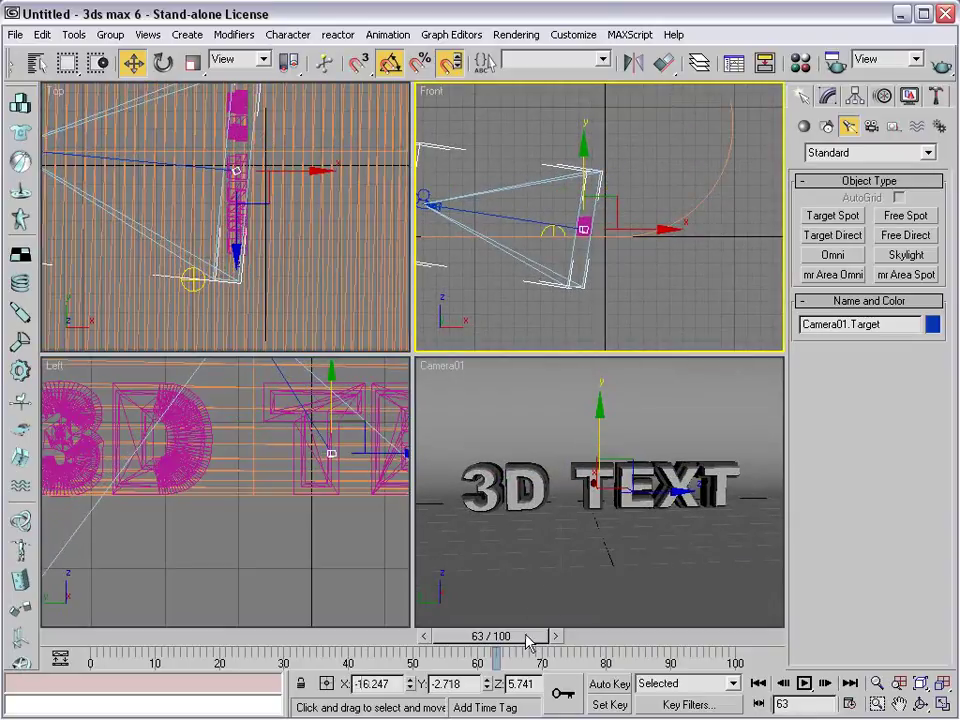
# Step: Scrub the animation and adjust the target at frame 0 so the text stays framed
pyautogui.moveTo(531, 636)
pyautogui.mouseDown()
pyautogui.moveTo(240, 665)
pyautogui.moveTo(467, 665)
pyautogui.moveTo(240, 673)
pyautogui.moveTo(255, 670)
pyautogui.moveTo(141, 688)
pyautogui.mouseUp()
pyautogui.press('w')
pyautogui.moveTo(590, 513); pyautogui.dragTo(560, 505)
pyautogui.moveTo(125, 645); pyautogui.dragTo(541, 650)
pyautogui.press('w')
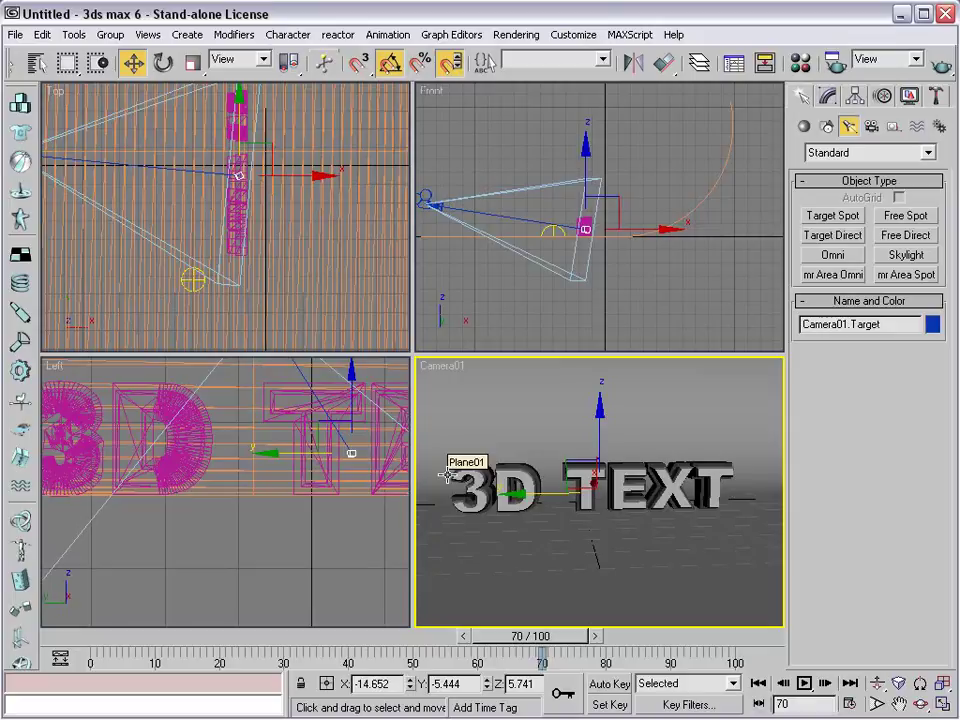
# Step: Set the render range to end at frame 75, leaving the 100-frame timeline unchanged
pyautogui.click(836, 66)
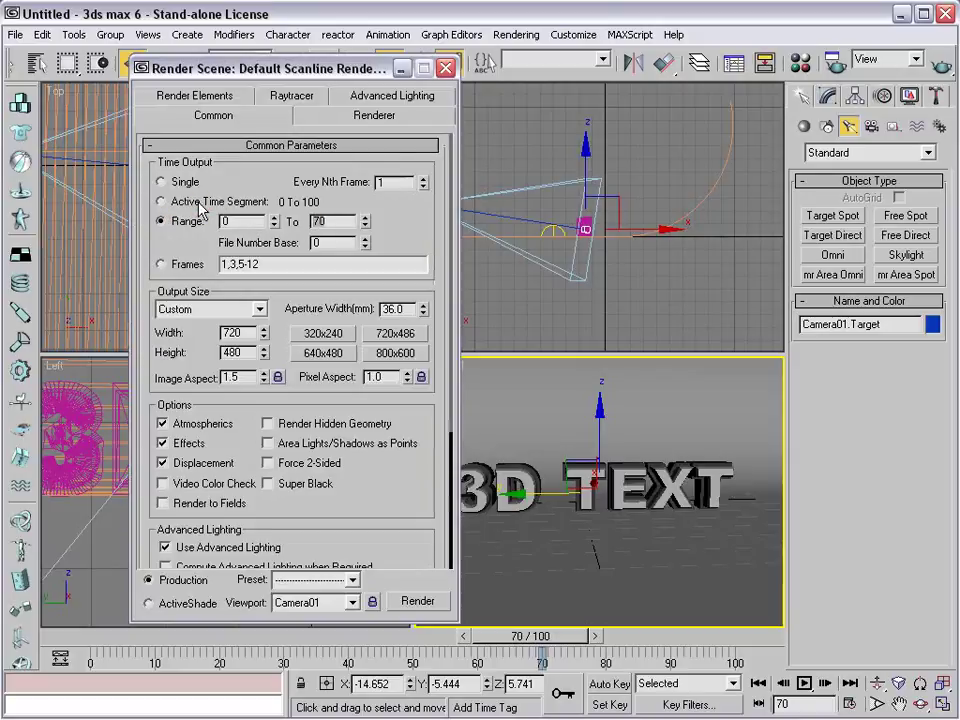
pyautogui.write('7')
pyautogui.click(847, 704)
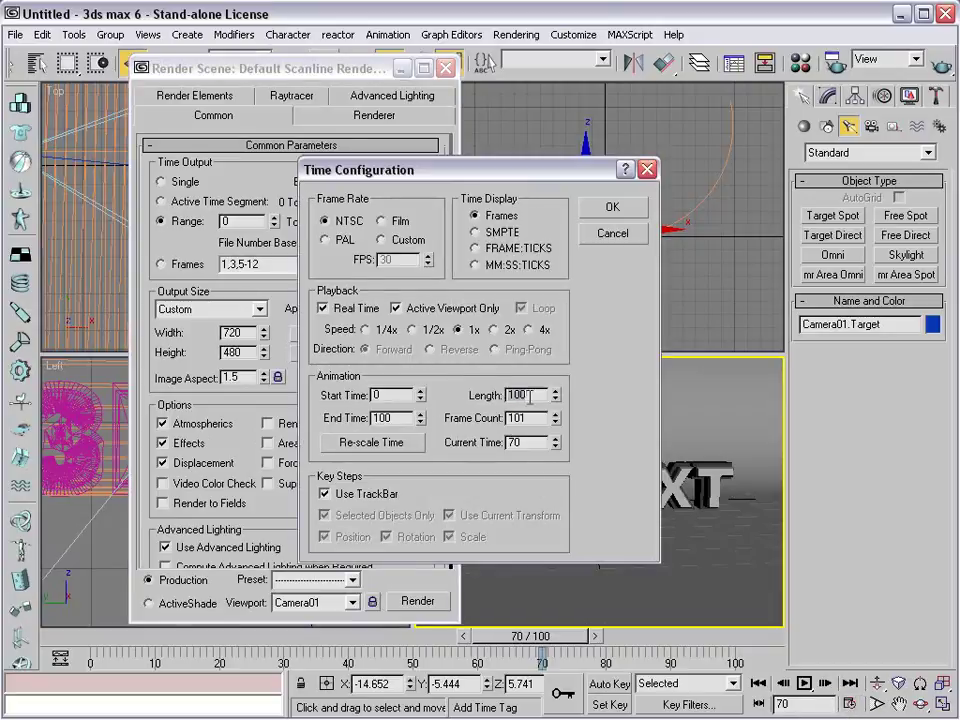
pyautogui.write('50')
pyautogui.click(612, 232)
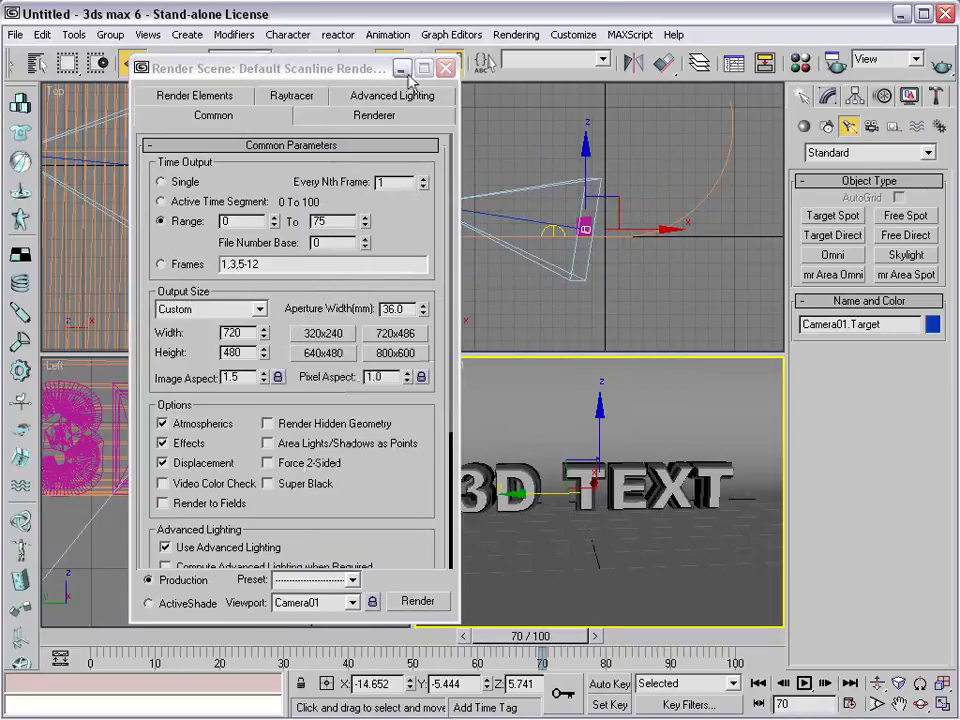
pyautogui.click(445, 68)
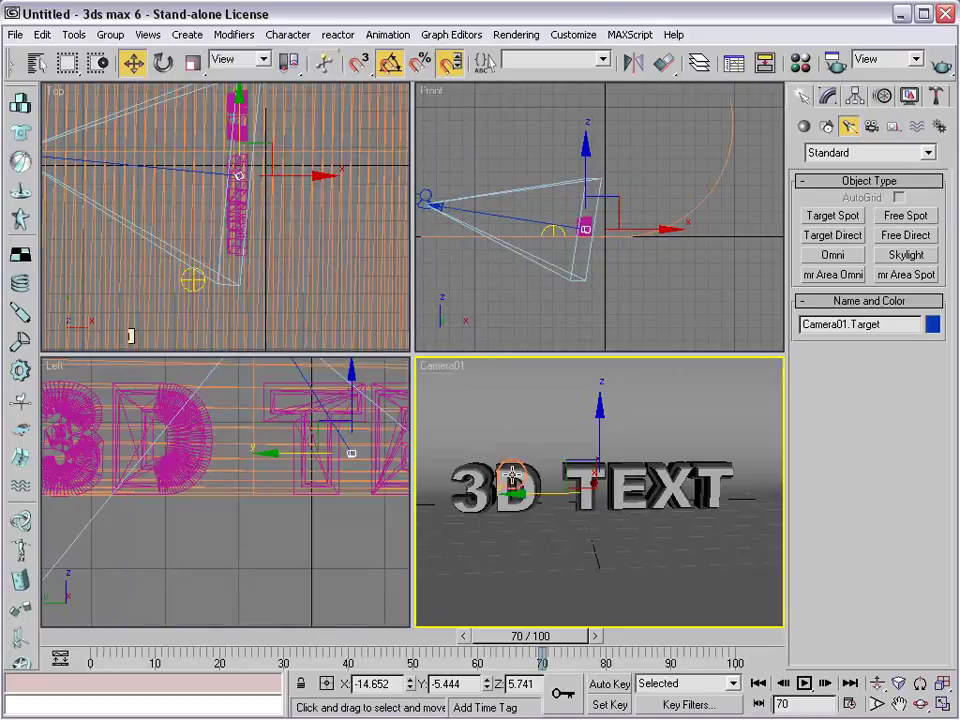
pyautogui.click(60, 660)
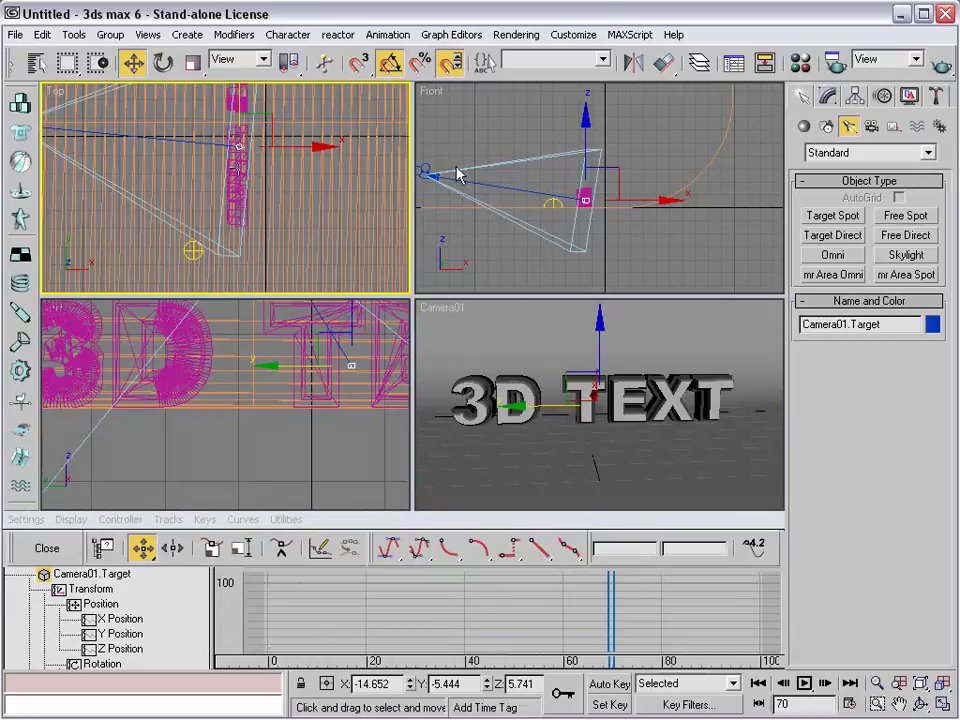
pyautogui.moveTo(440, 172); pyautogui.dragTo(505, 184, button='middle')
pyautogui.click(498, 187)
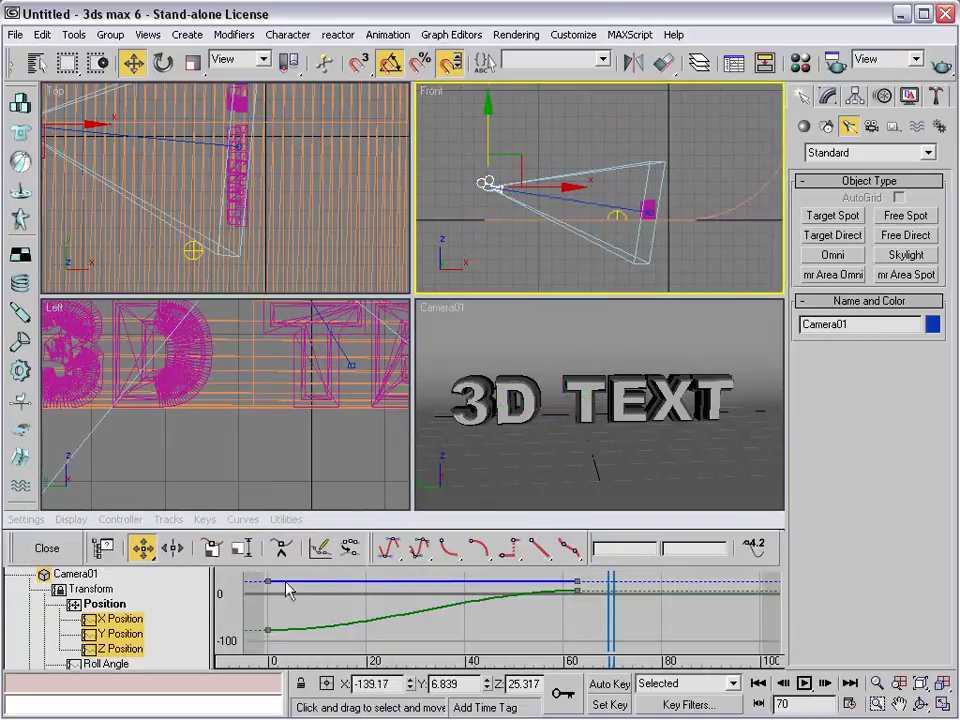
pyautogui.click(268, 630)
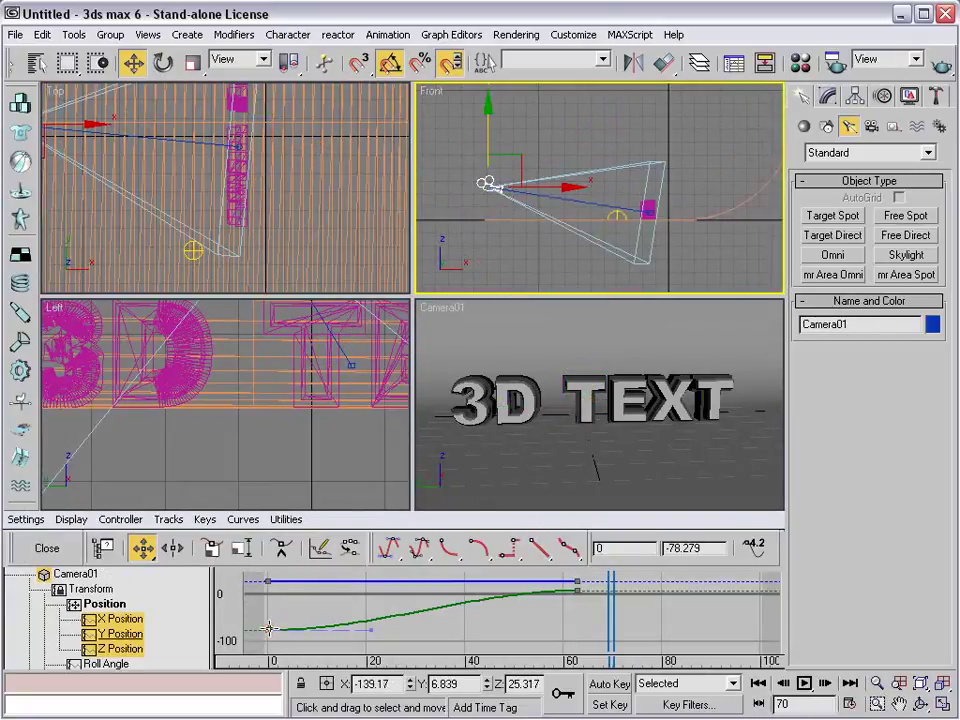
pyautogui.click(575, 591)
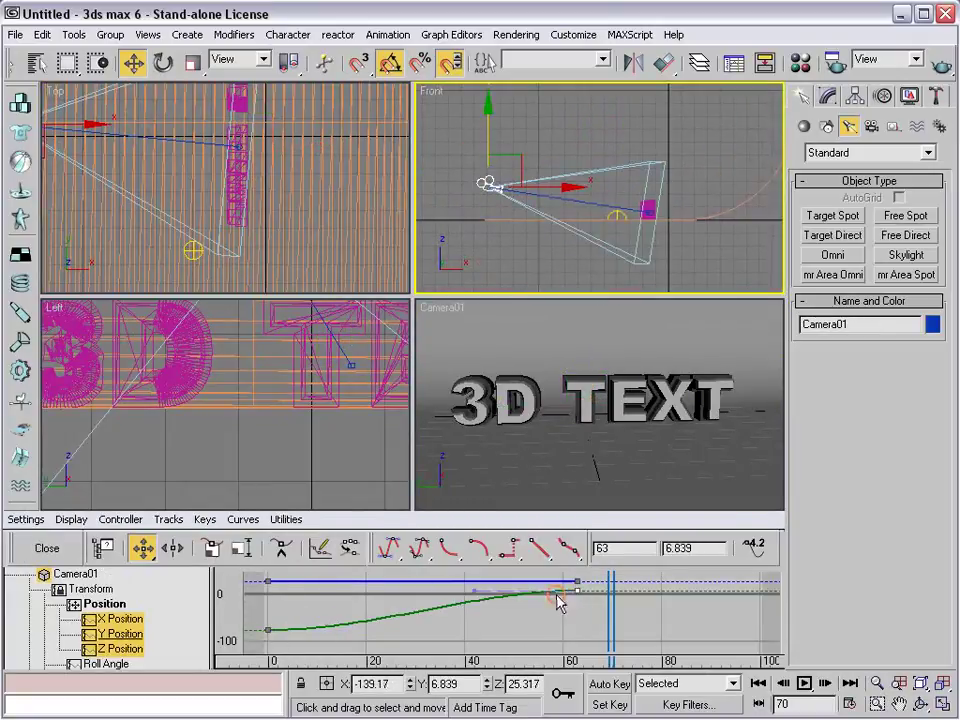
pyautogui.click(47, 548)
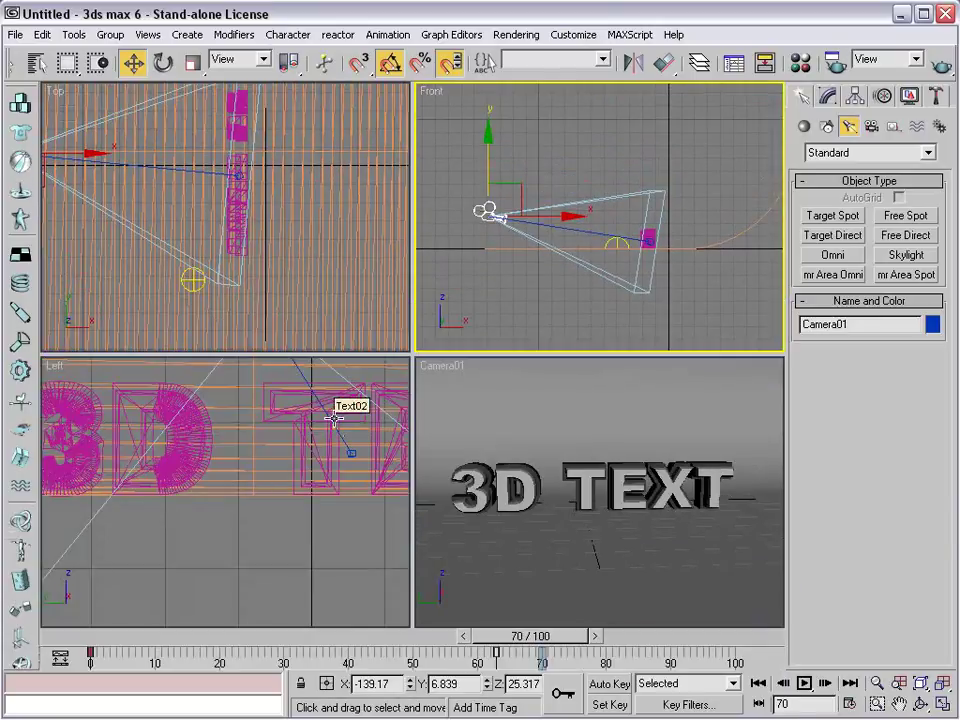
pyautogui.moveTo(500, 636); pyautogui.dragTo(90, 645)
pyautogui.press('w')
pyautogui.rightClick(555, 343)
pyautogui.click(557, 349)
pyautogui.click(525, 330)
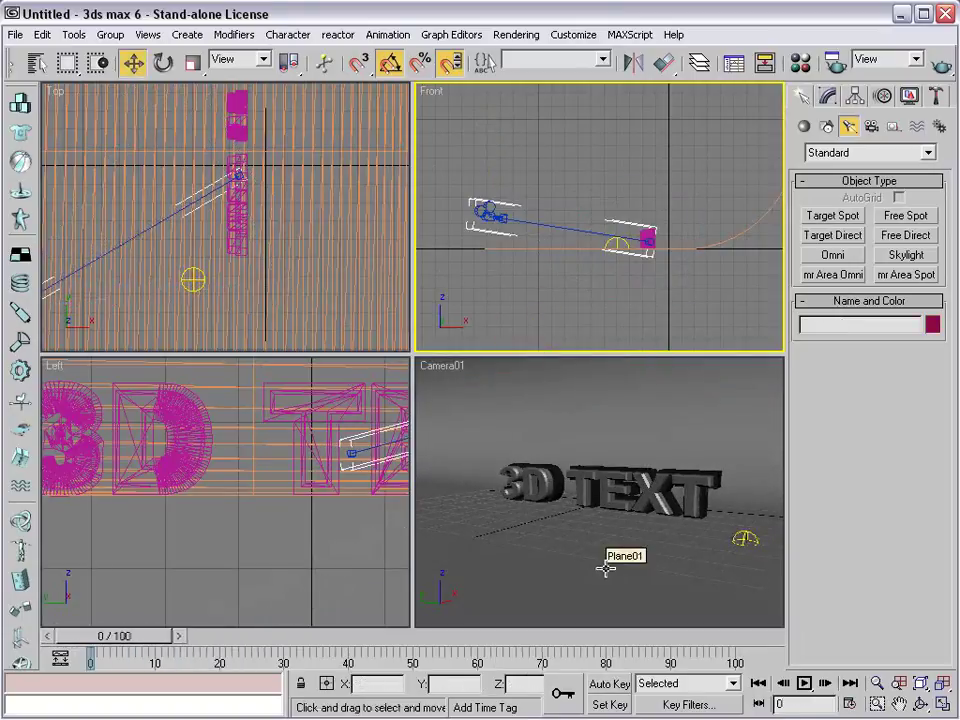
# Step: Set the render output size to the NTSC DV (video) preset, 720×480
pyautogui.click(835, 62)
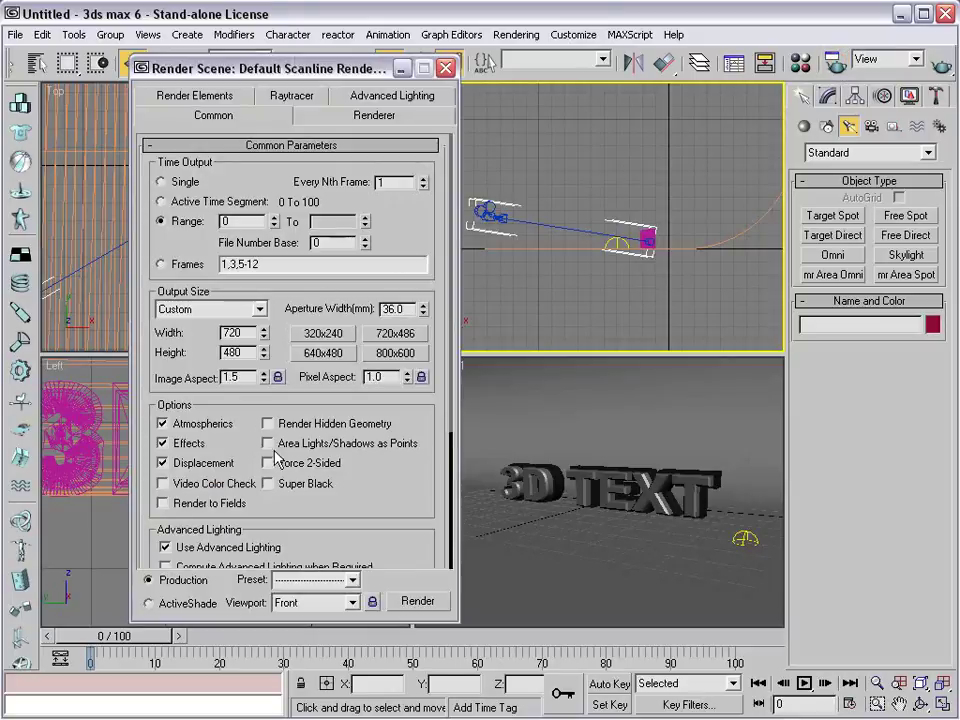
pyautogui.click(258, 309)
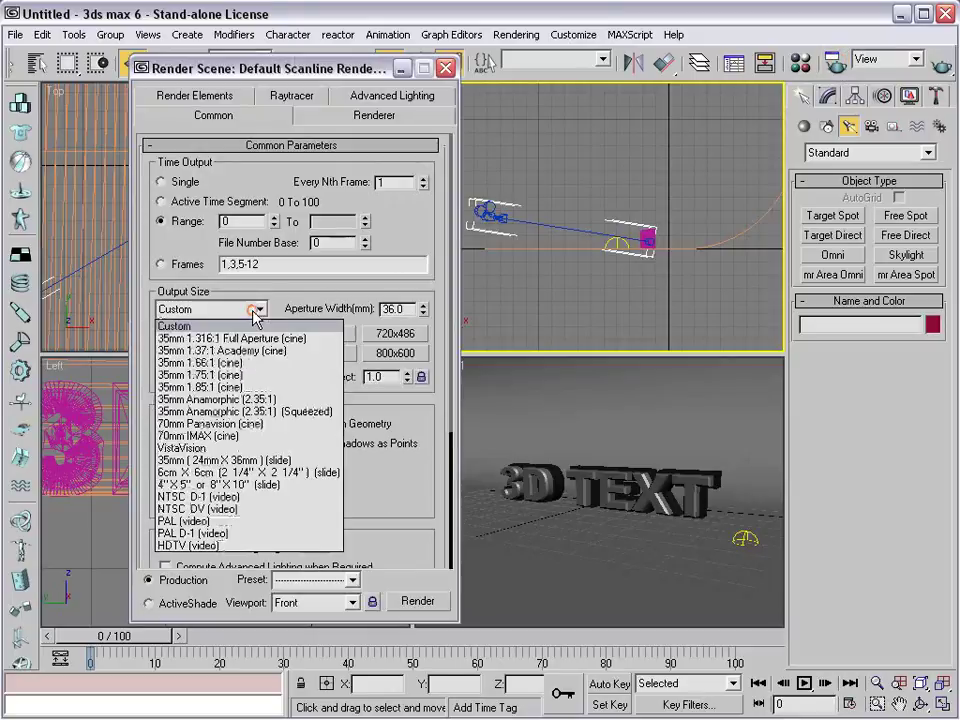
pyautogui.click(215, 508)
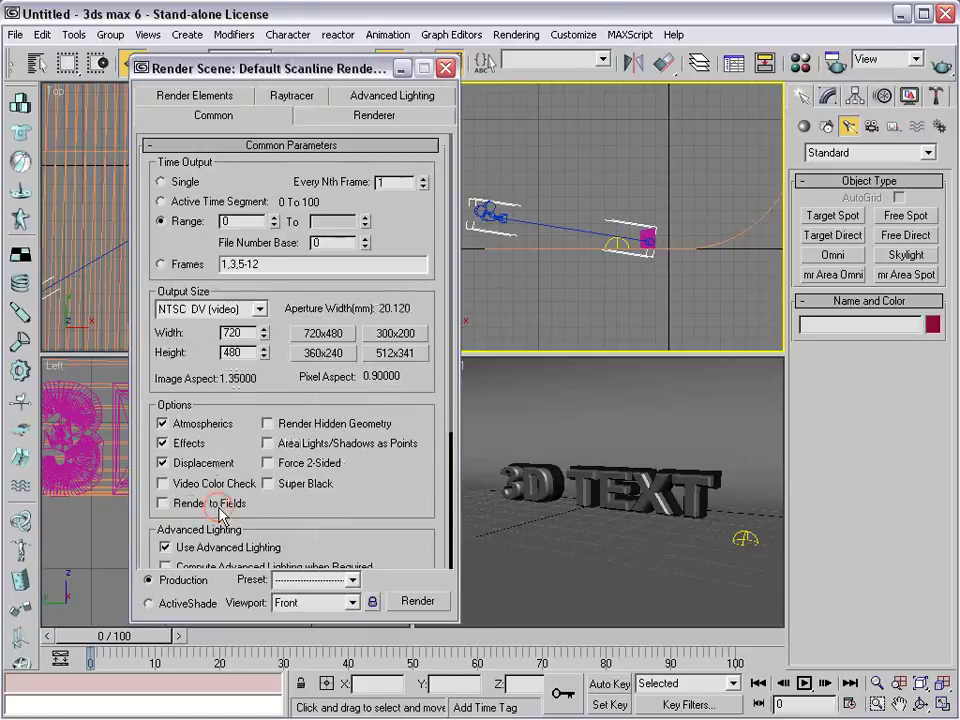
pyautogui.moveTo(310, 380); pyautogui.dragTo(418, 233)
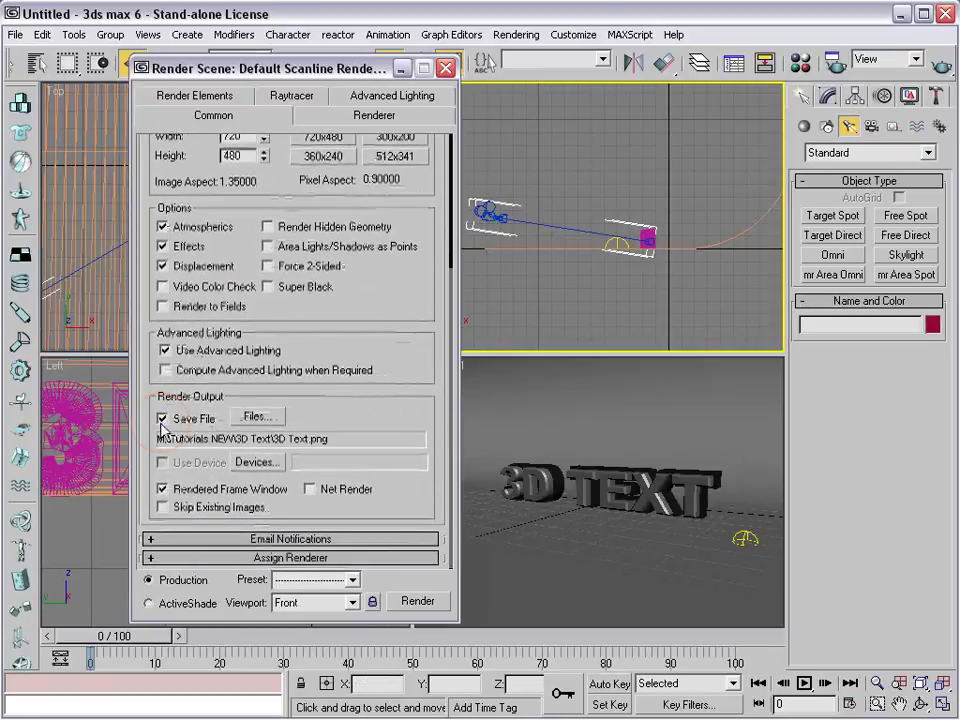
# Step: Save the rendered output as the PNG file 3D Text.png
pyautogui.click(257, 418)
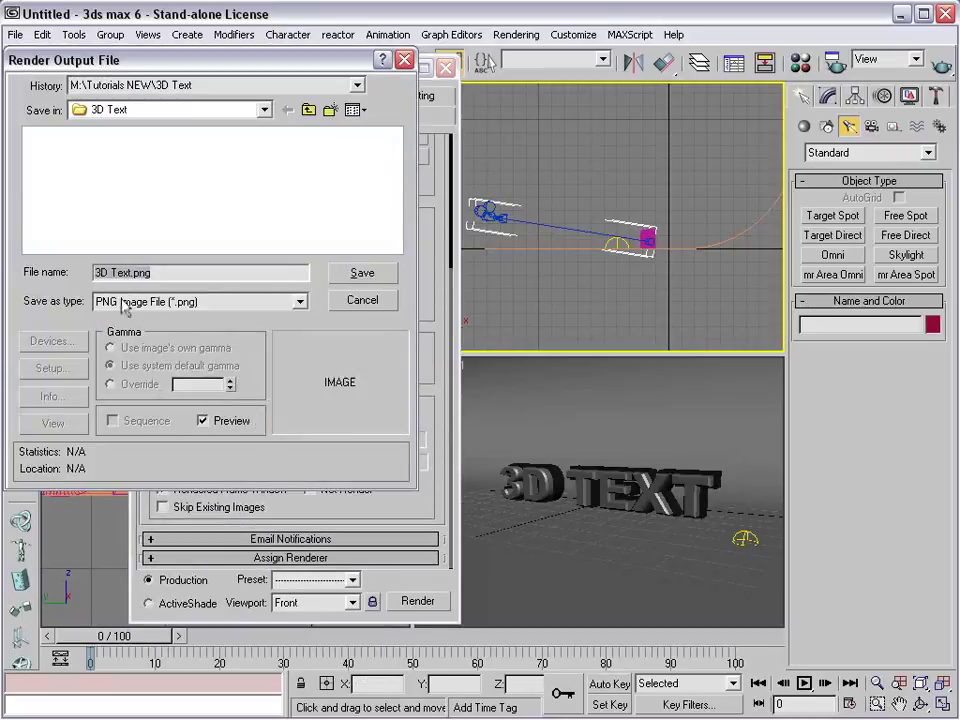
pyautogui.click(178, 304)
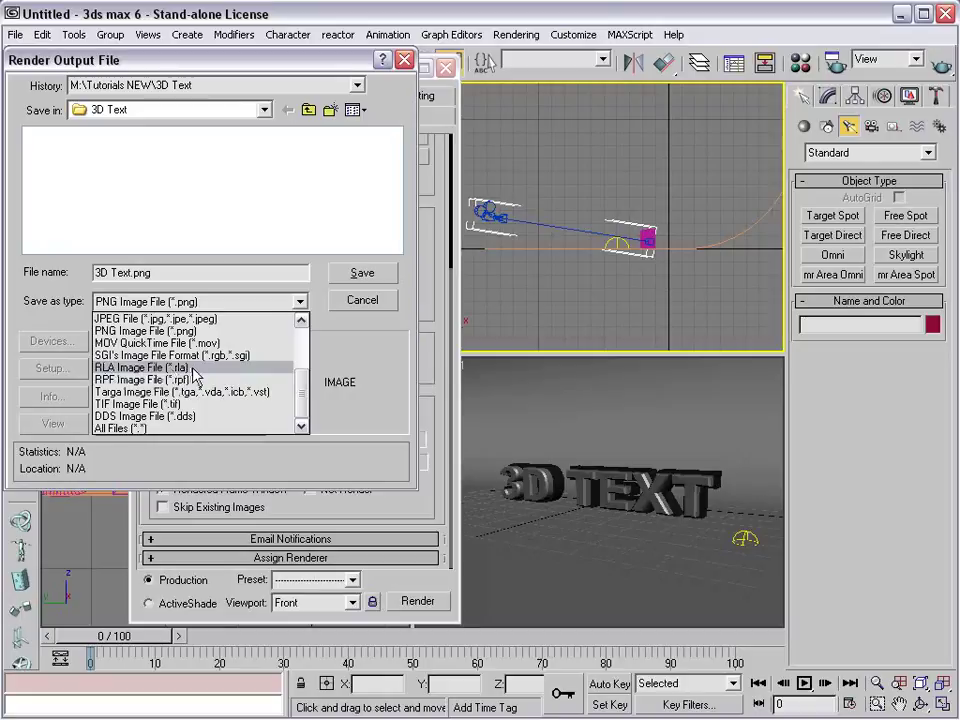
pyautogui.scroll(2, 195, 372)
pyautogui.scroll(1, 200, 370)
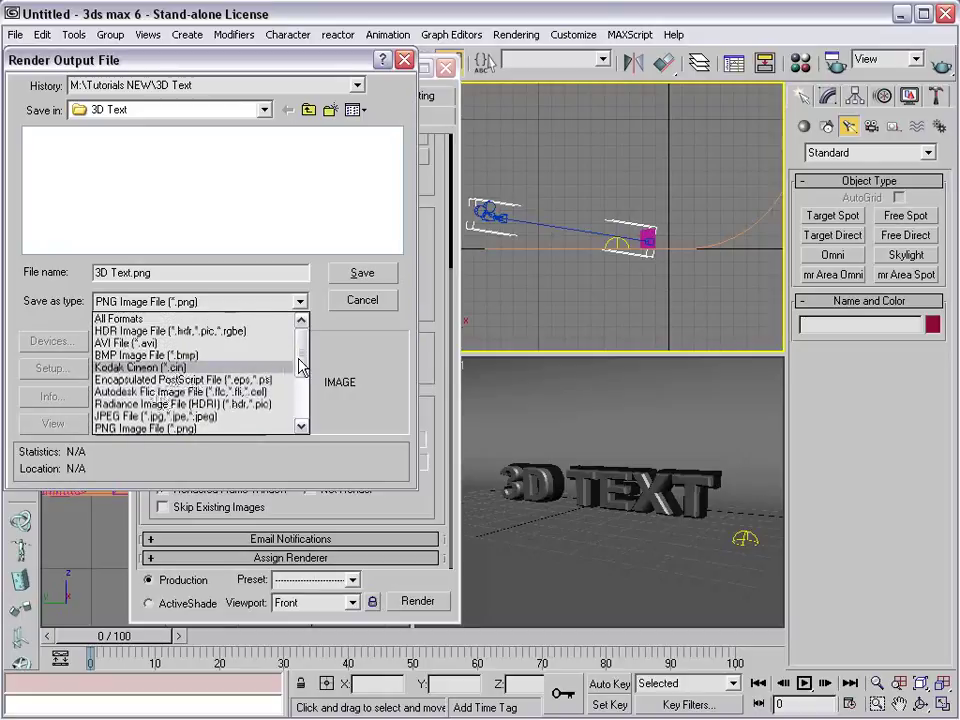
pyautogui.moveTo(300, 362); pyautogui.dragTo(307, 404)
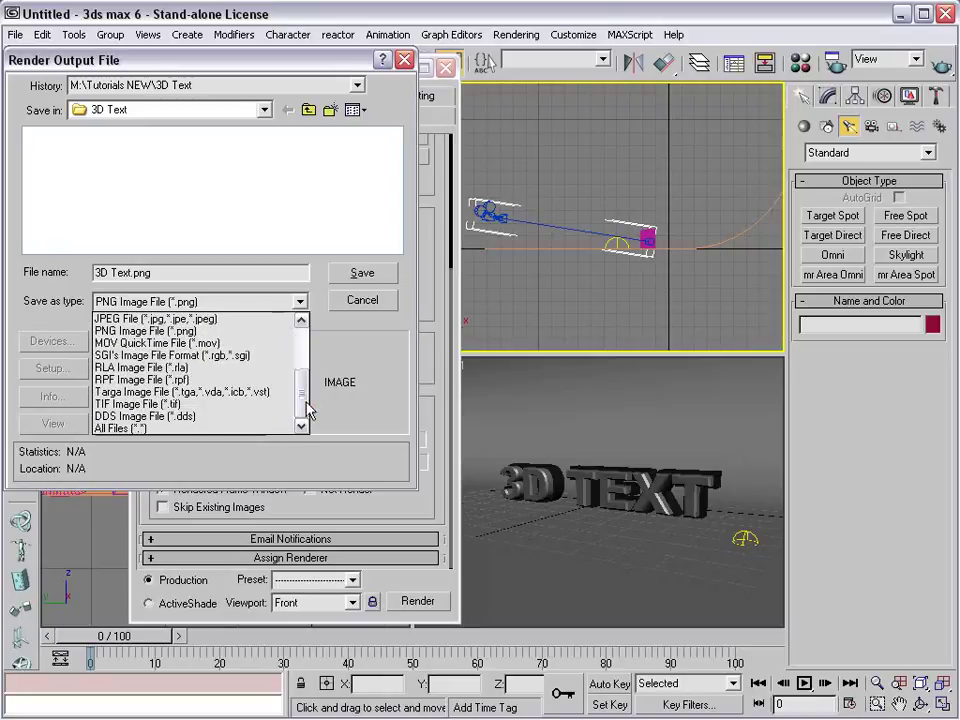
pyautogui.click(150, 379)
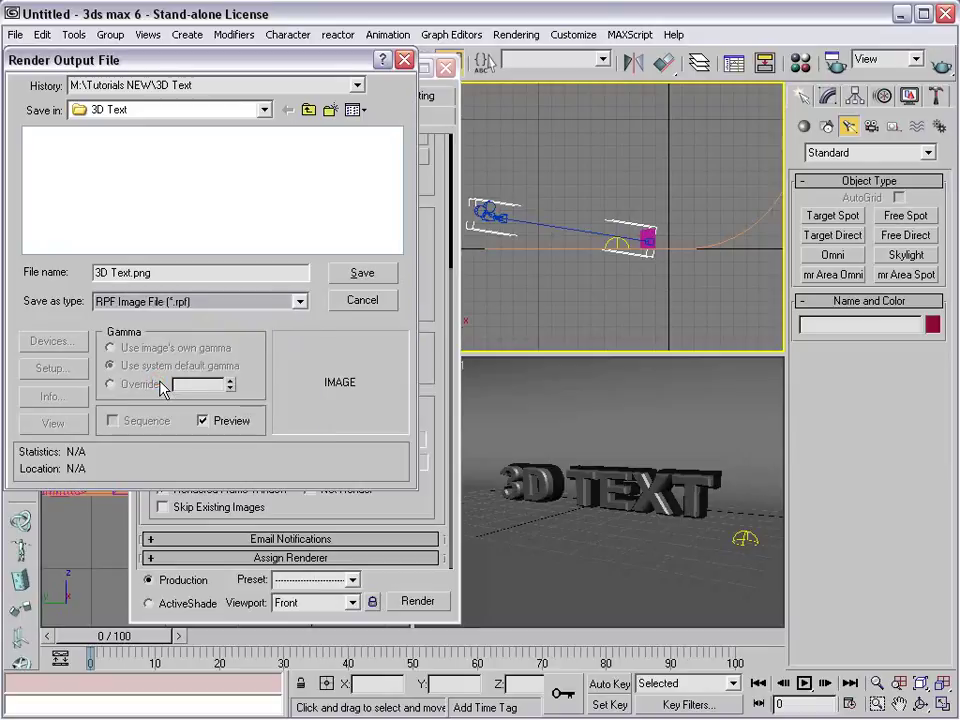
pyautogui.click(218, 301)
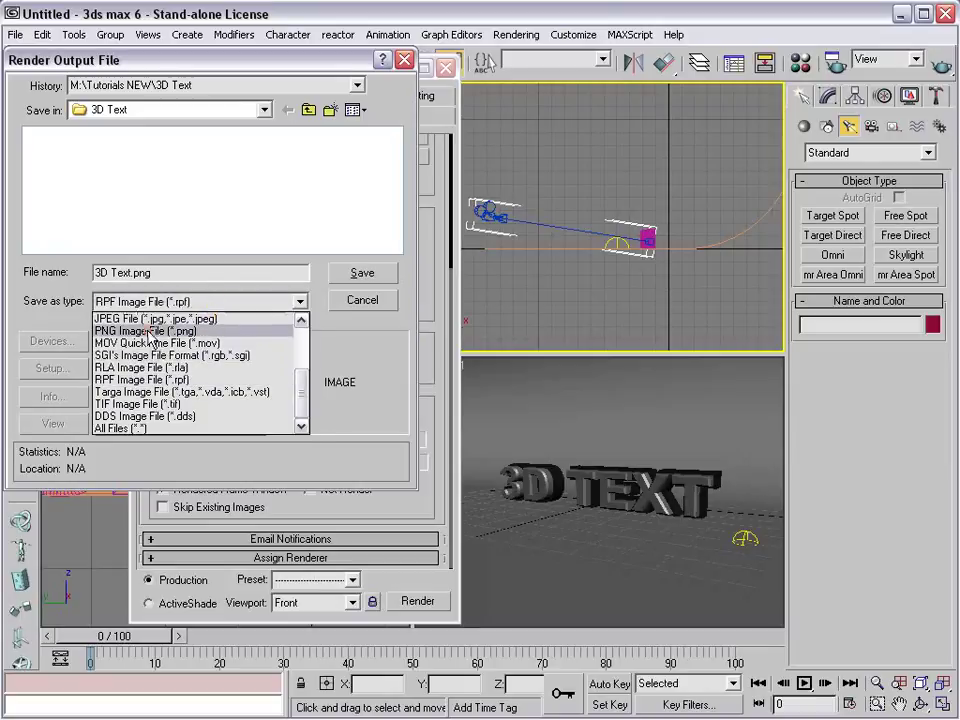
pyautogui.click(150, 332)
pyautogui.click(357, 273)
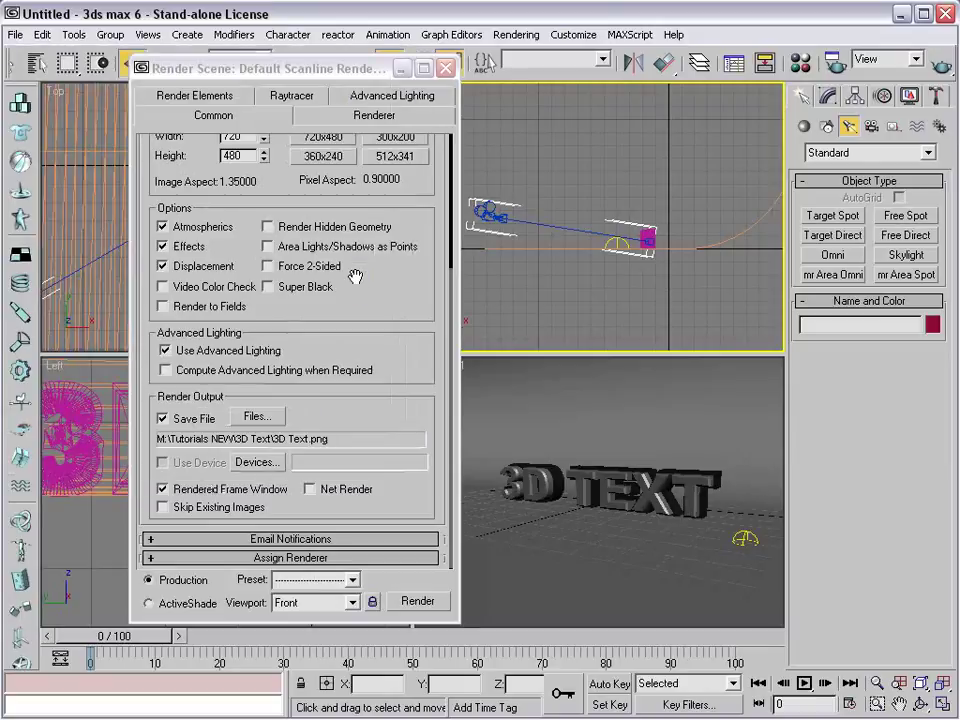
# Step: Make Camera01 the render view and enable Sky01 shadows at 15 rays per sample
pyautogui.click(556, 398)
pyautogui.click(745, 537)
pyautogui.click(827, 97)
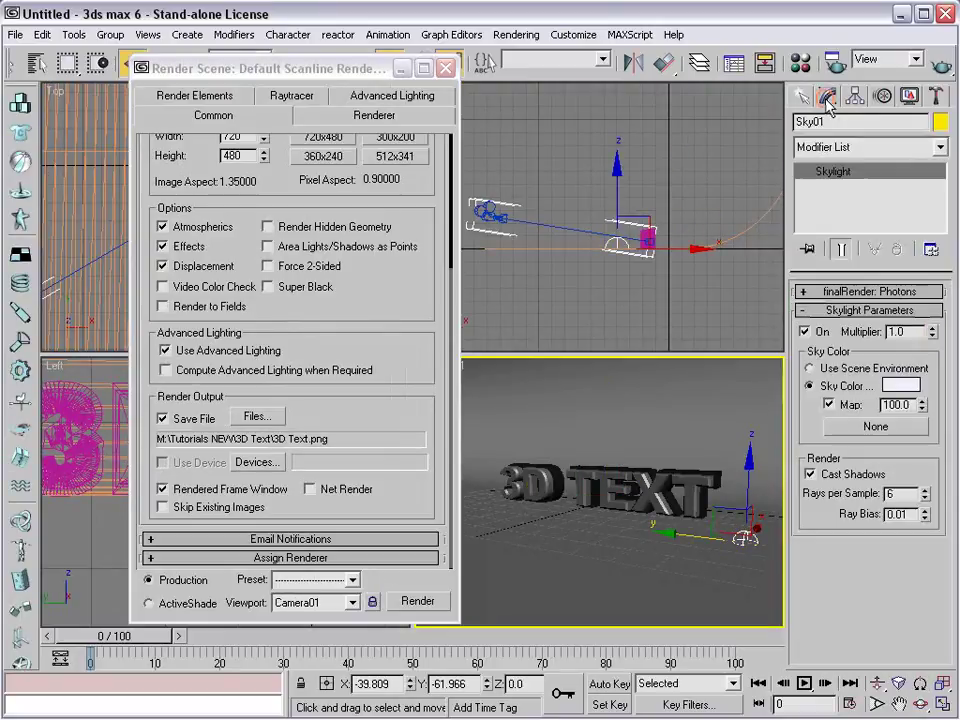
pyautogui.click(805, 476)
pyautogui.write('15')
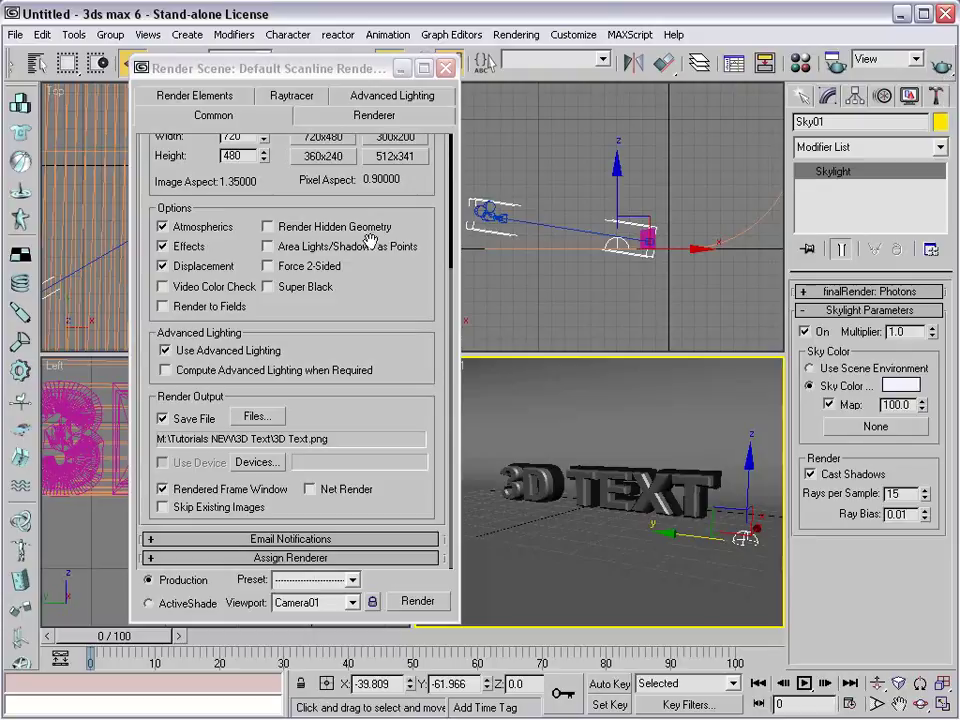
# Step: Quick-render Camera01's frame 0, review the image, and close the render window
pyautogui.click(942, 66)
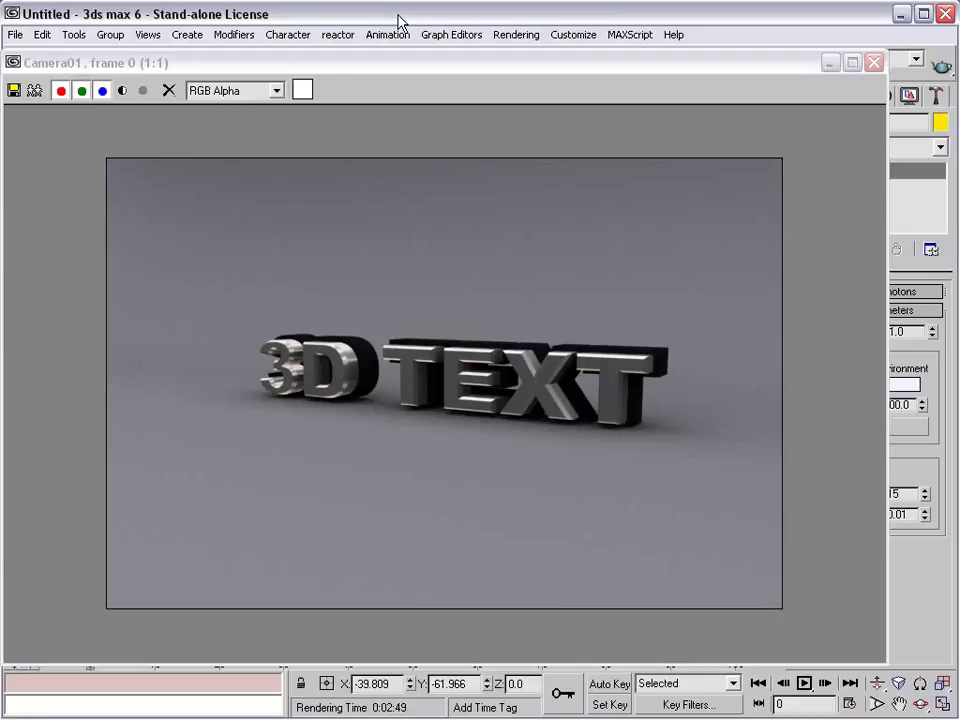
pyautogui.click(546, 64)
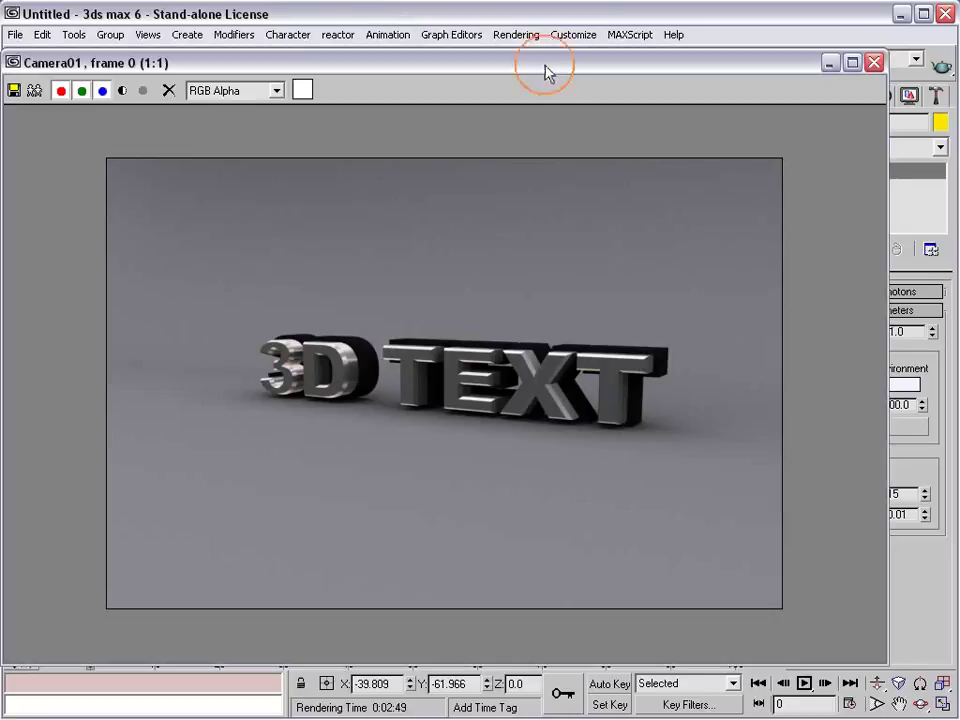
pyautogui.click(874, 63)
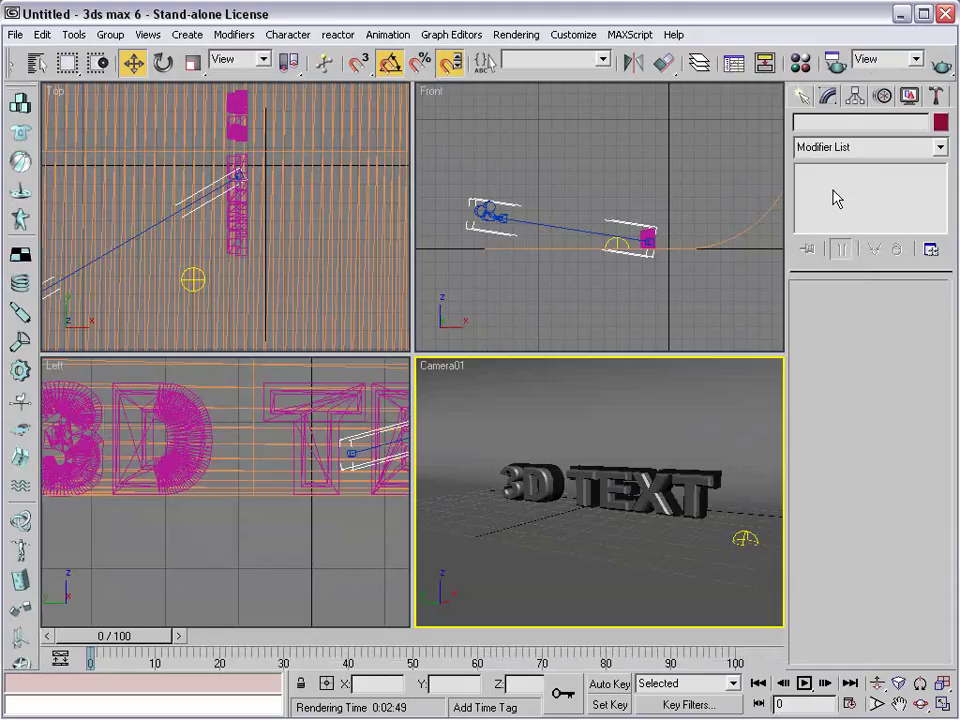